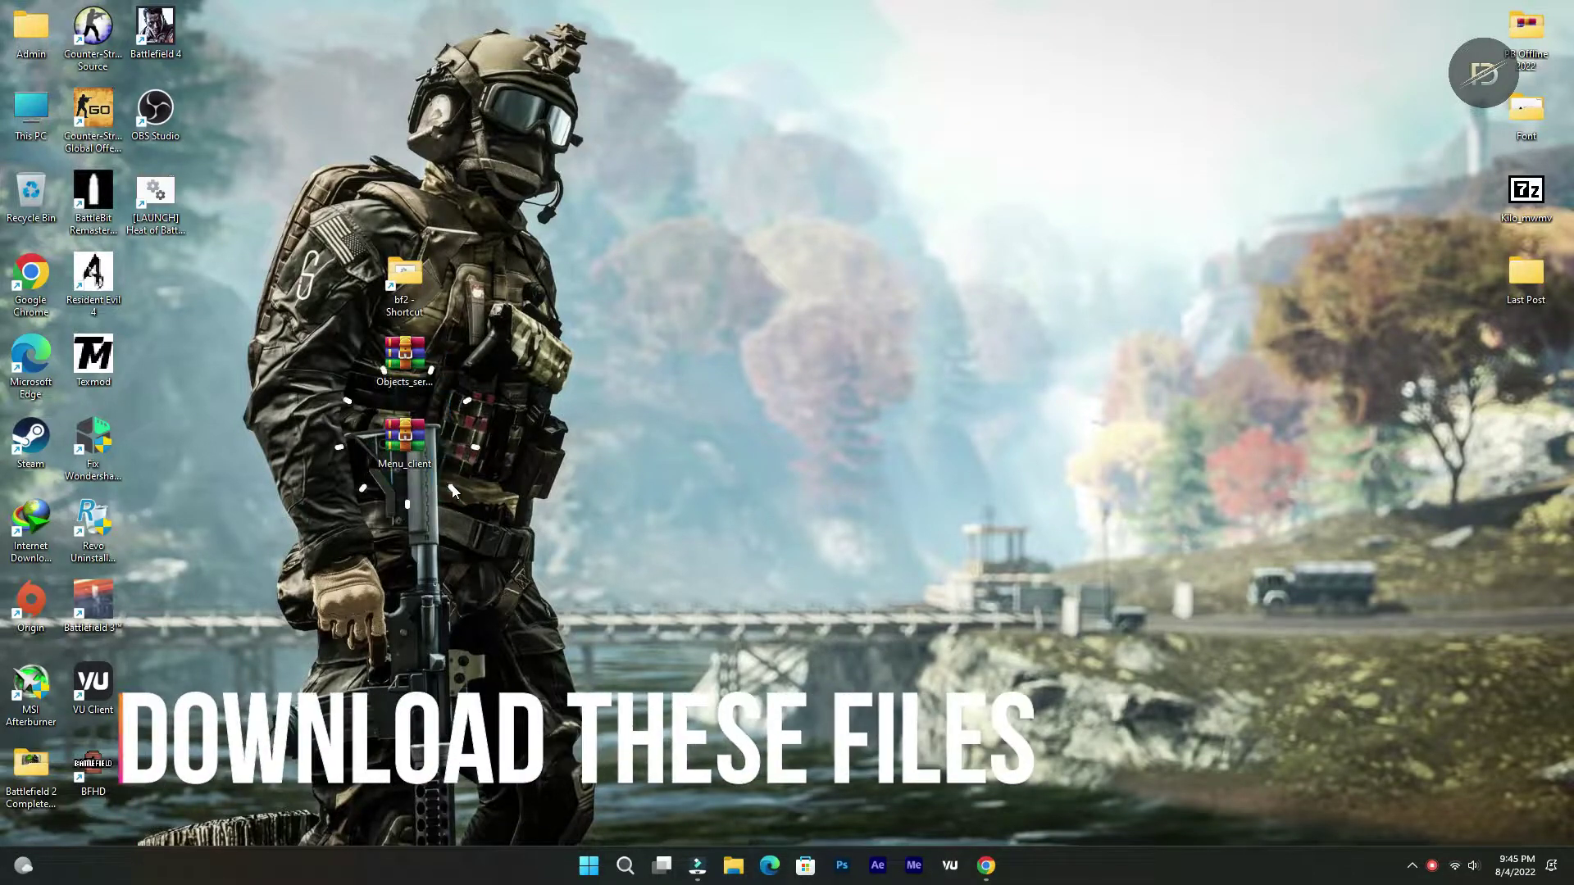
# Open the bf2 mod folder from its desktop shortcut and arrange its window so the downloaded archives on the desktop stay accessible
pyautogui.moveTo(414, 395); pyautogui.dragTo(488, 466)
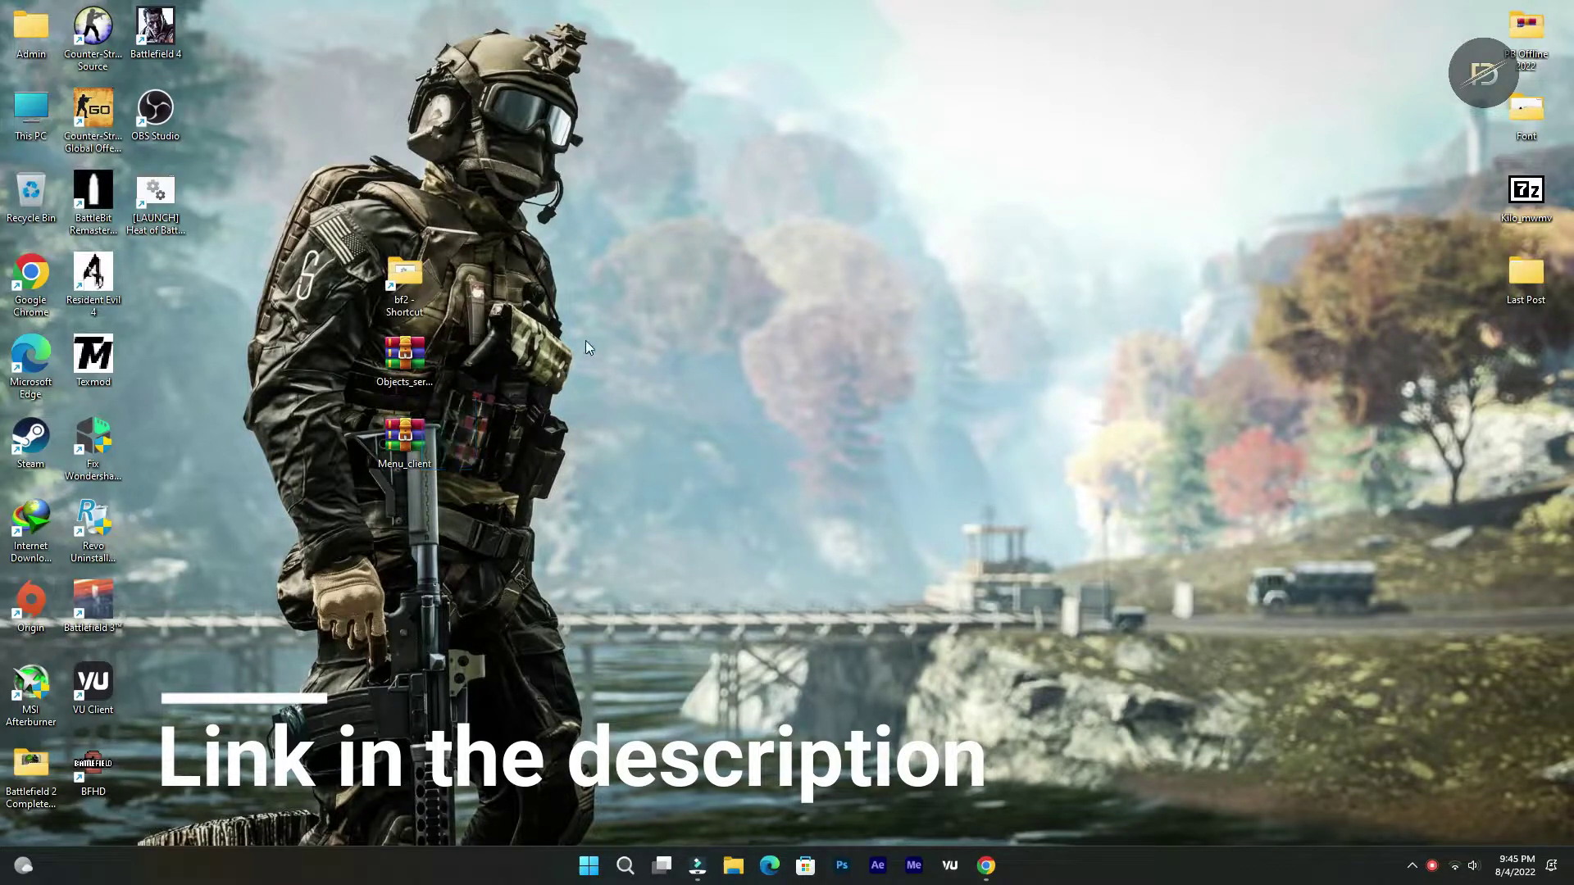
pyautogui.doubleClick(422, 271)
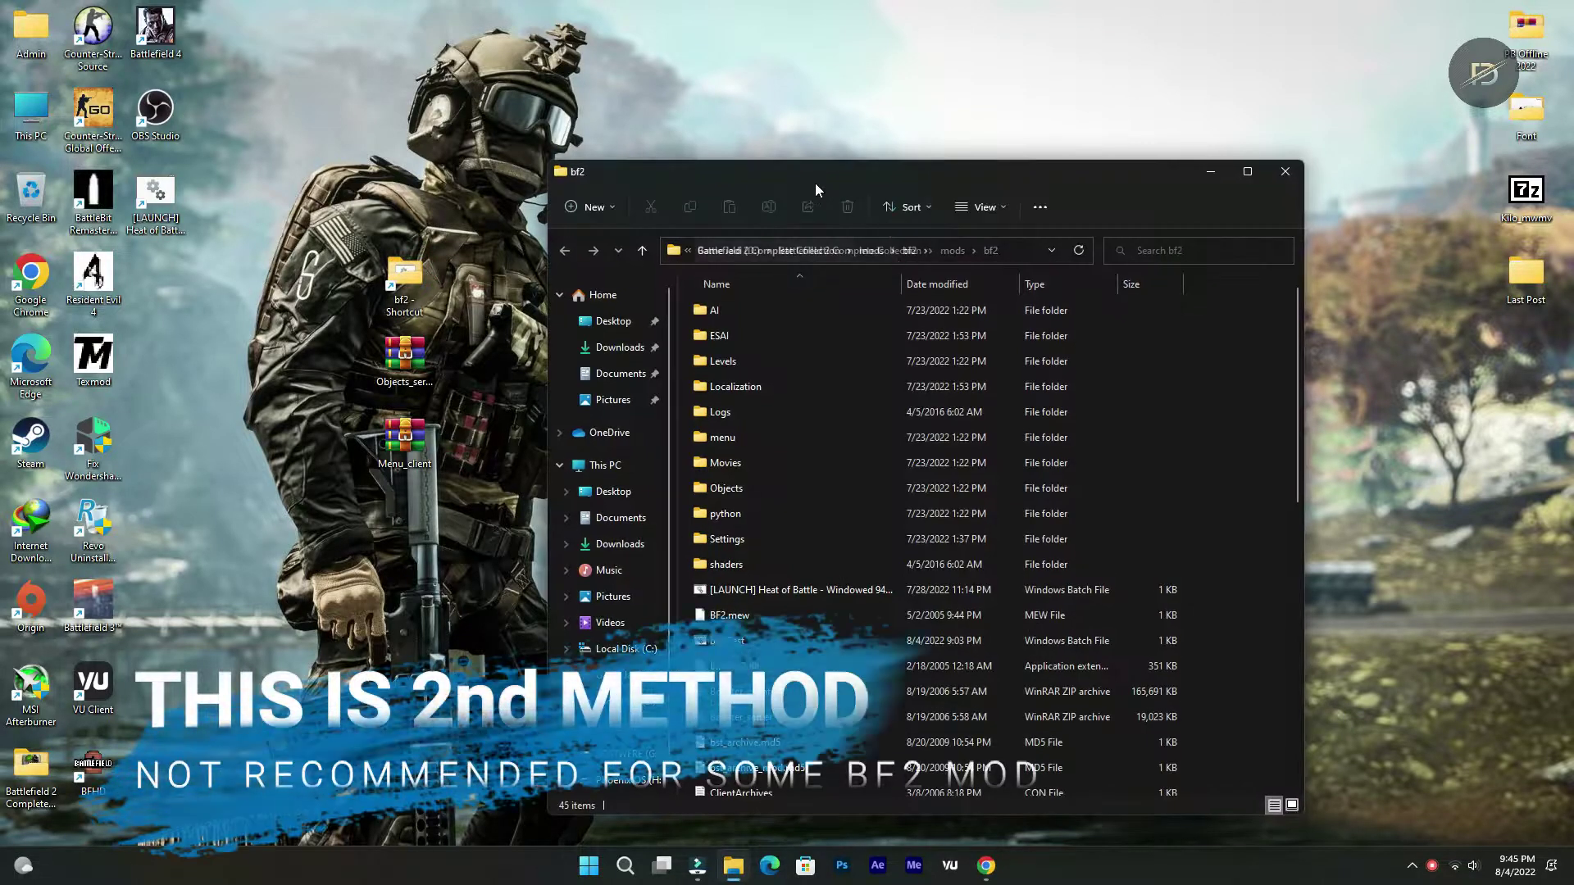
pyautogui.moveTo(816, 190); pyautogui.dragTo(934, 120)
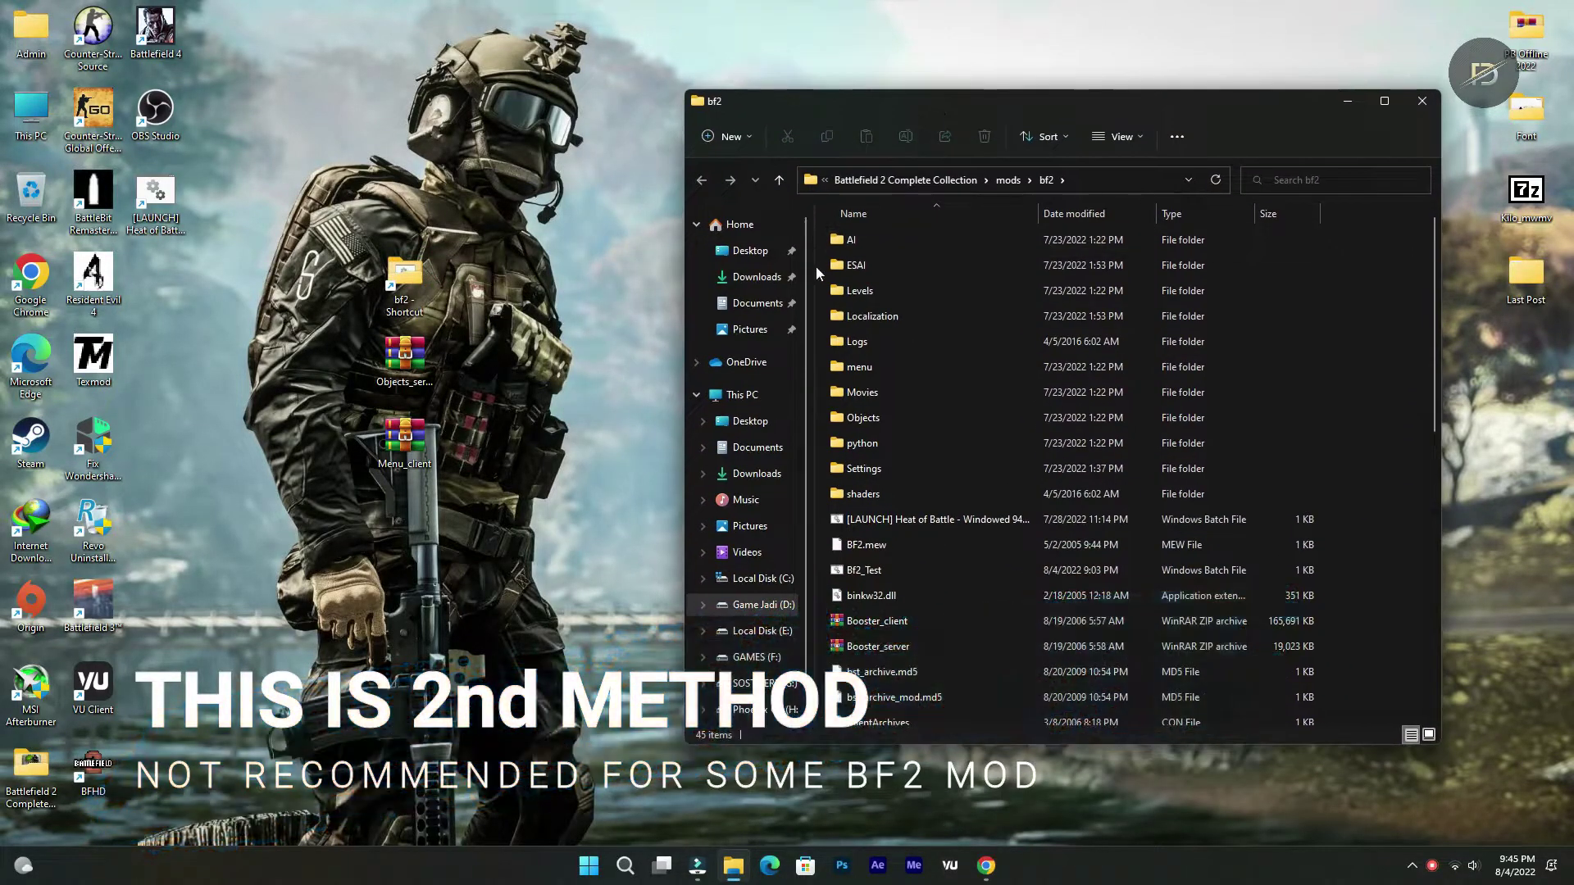
pyautogui.moveTo(814, 276); pyautogui.dragTo(711, 274)
pyautogui.moveTo(995, 105); pyautogui.dragTo(992, 81)
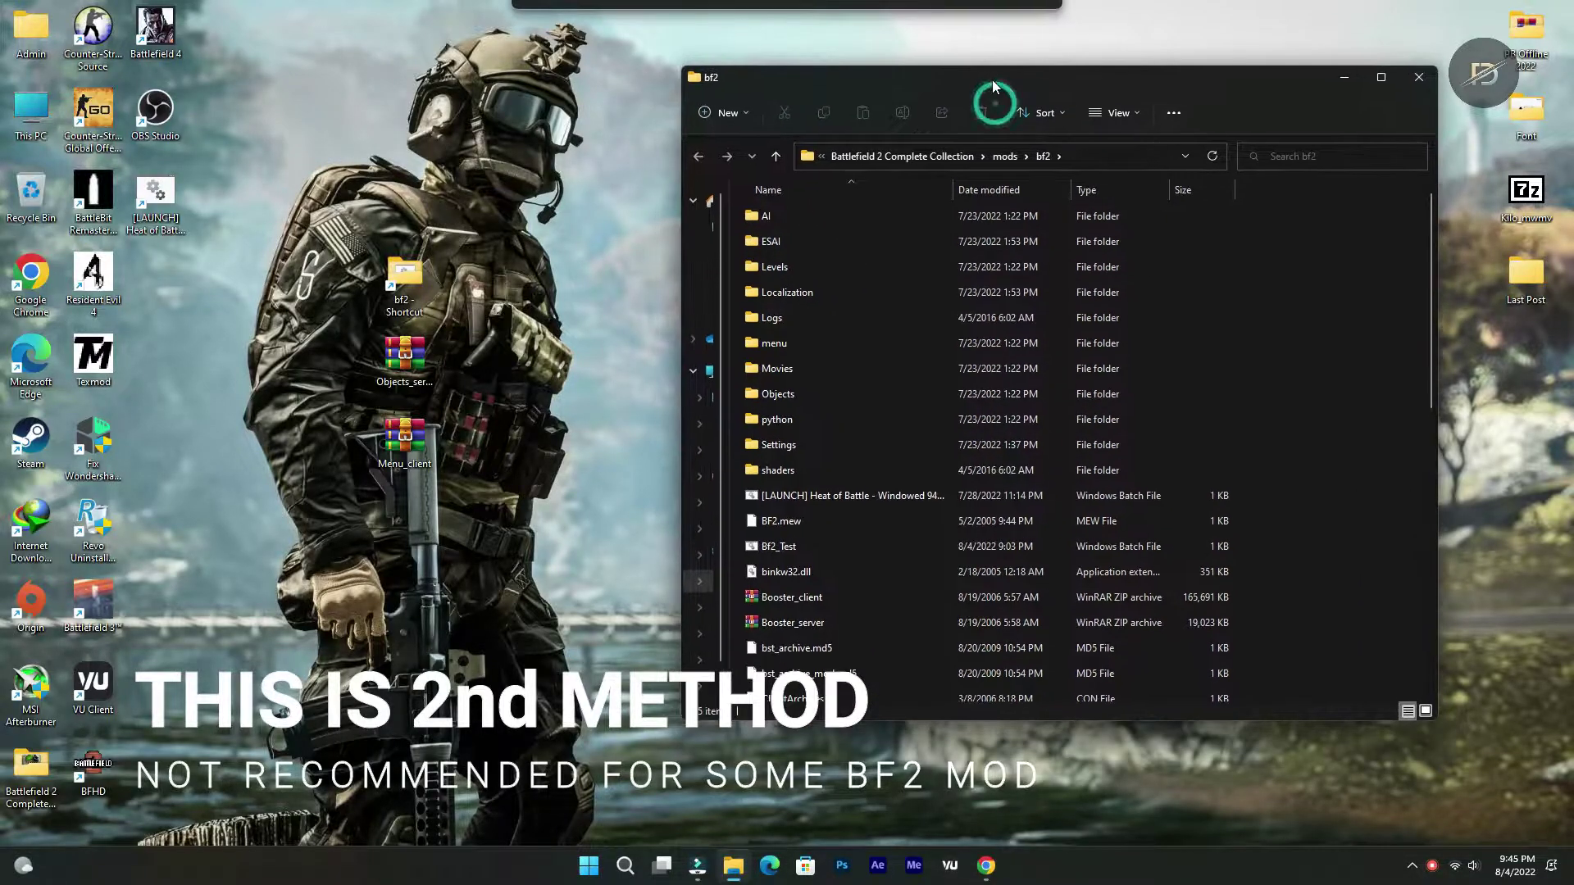
# Open the Objects_server archive in the bf2 mod folder and go to its Weapons\Handheld folder
pyautogui.scroll(-4, 1100, 441)
pyautogui.scroll(-4, 1101, 439)
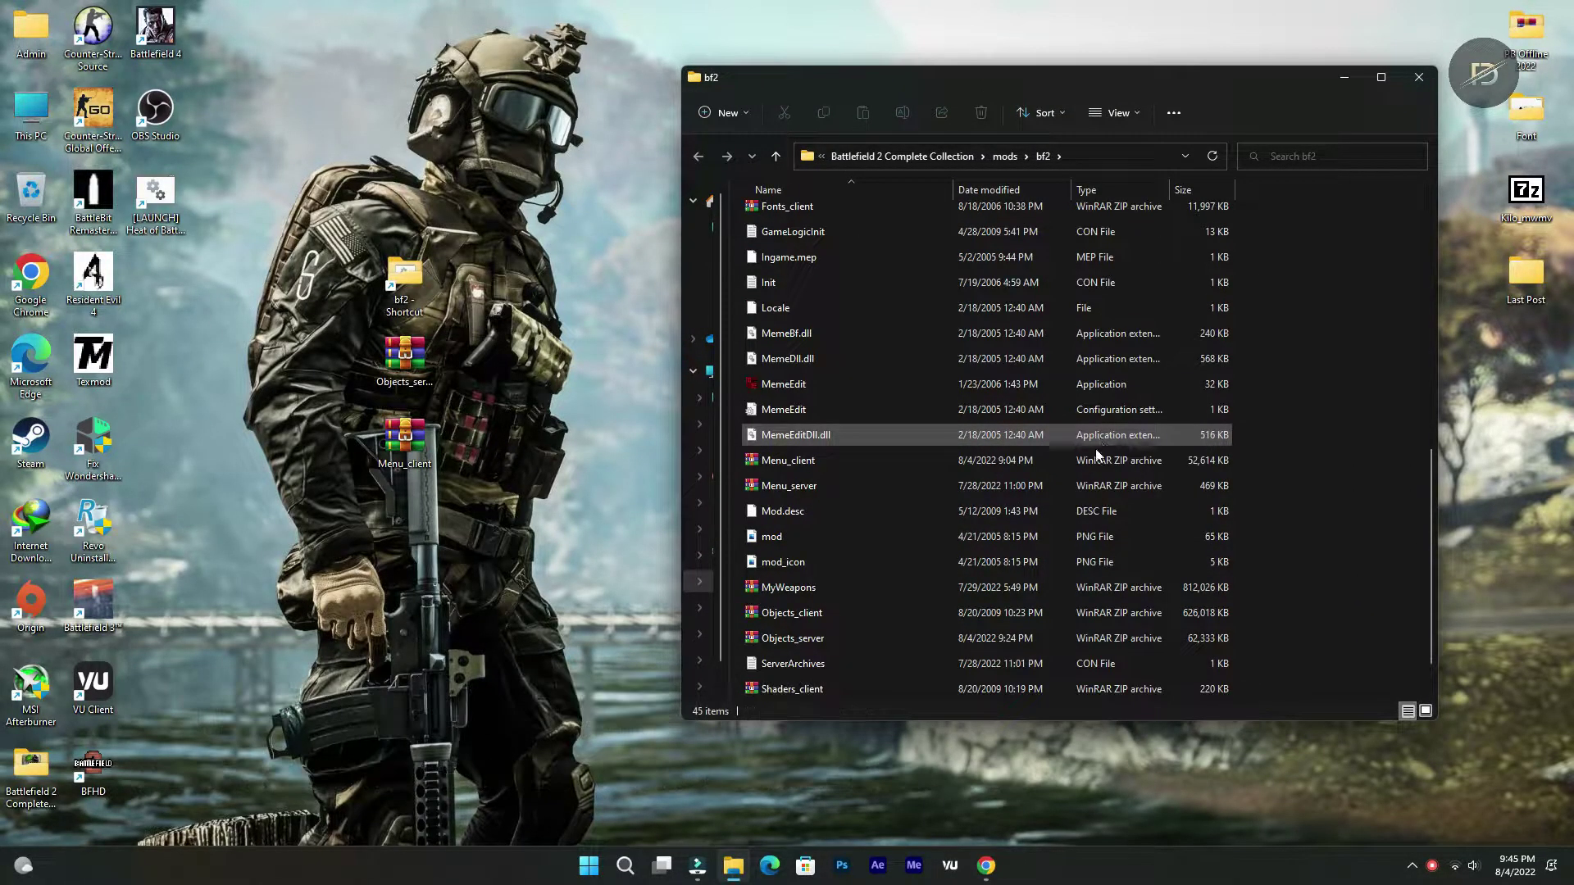
pyautogui.doubleClick(808, 641)
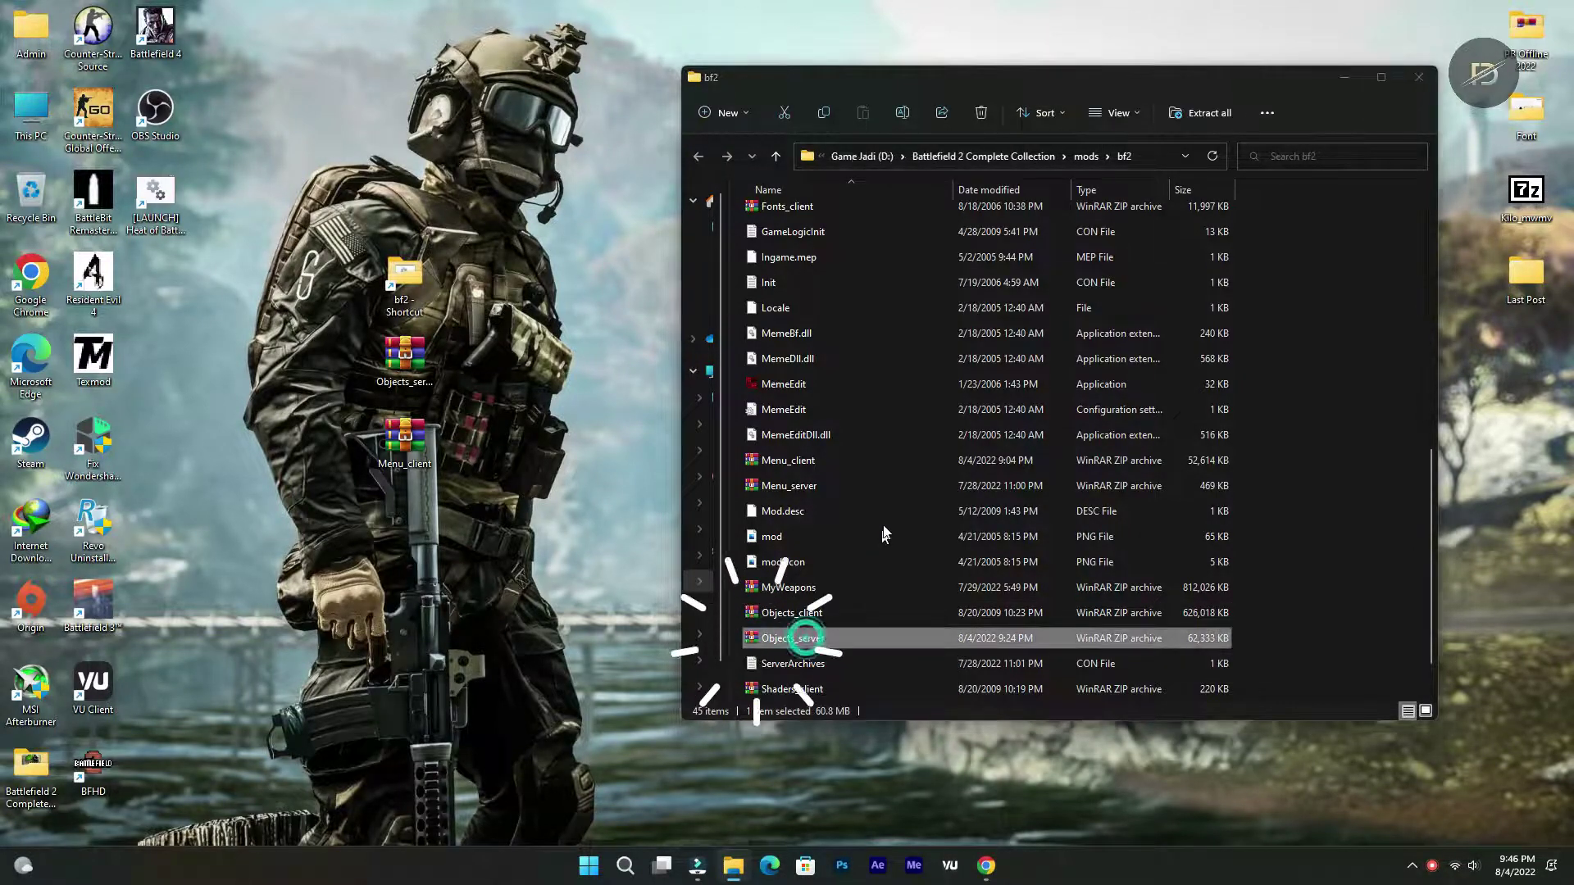
pyautogui.moveTo(899, 260); pyautogui.dragTo(957, 82)
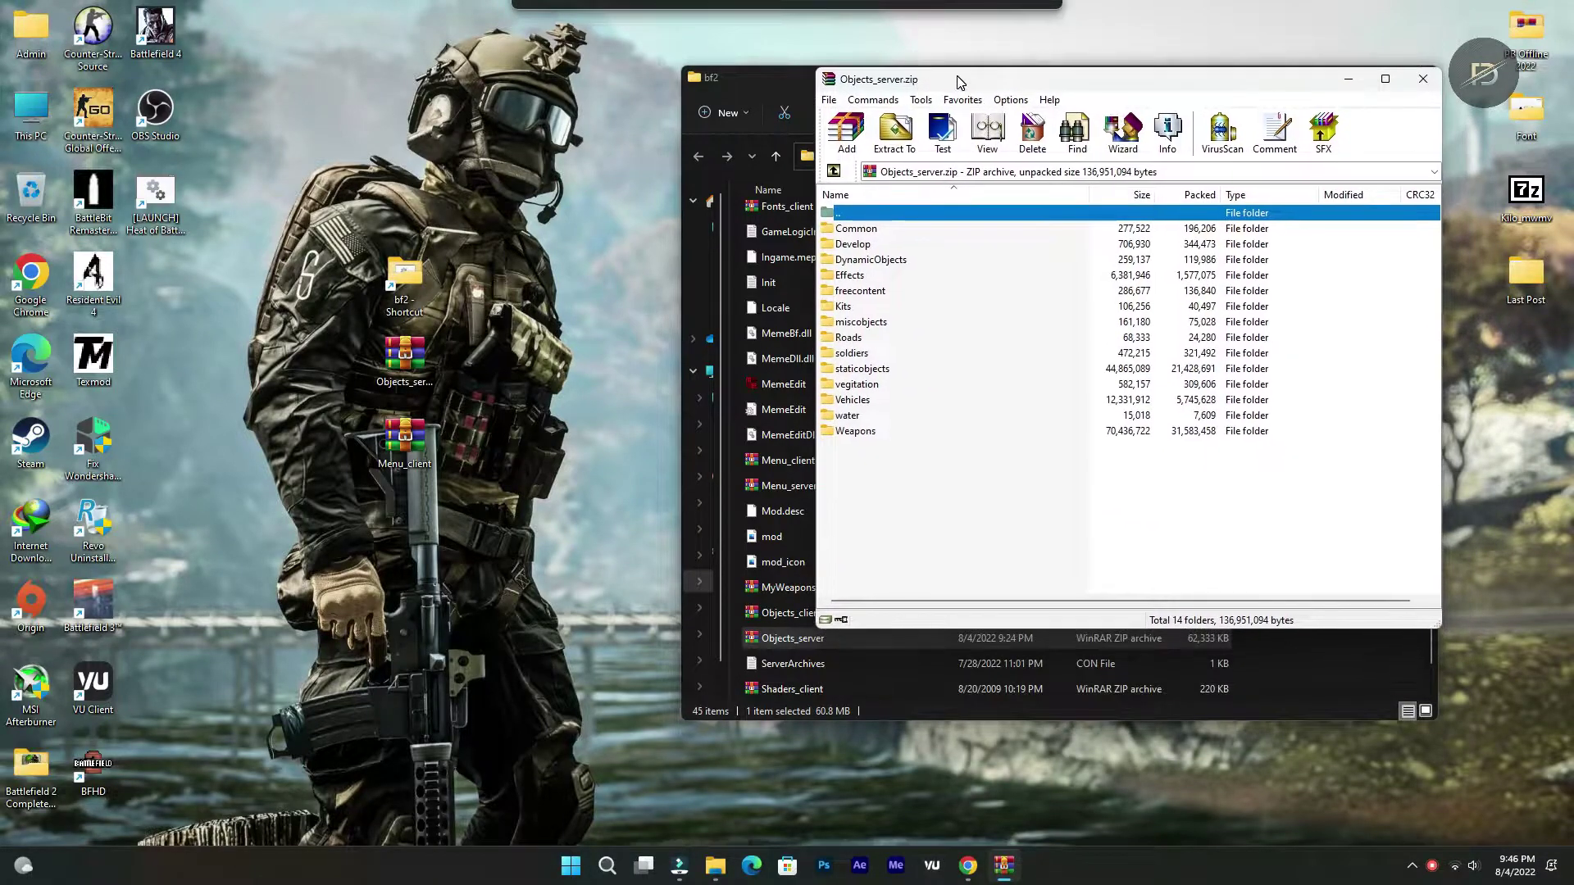
pyautogui.doubleClick(854, 431)
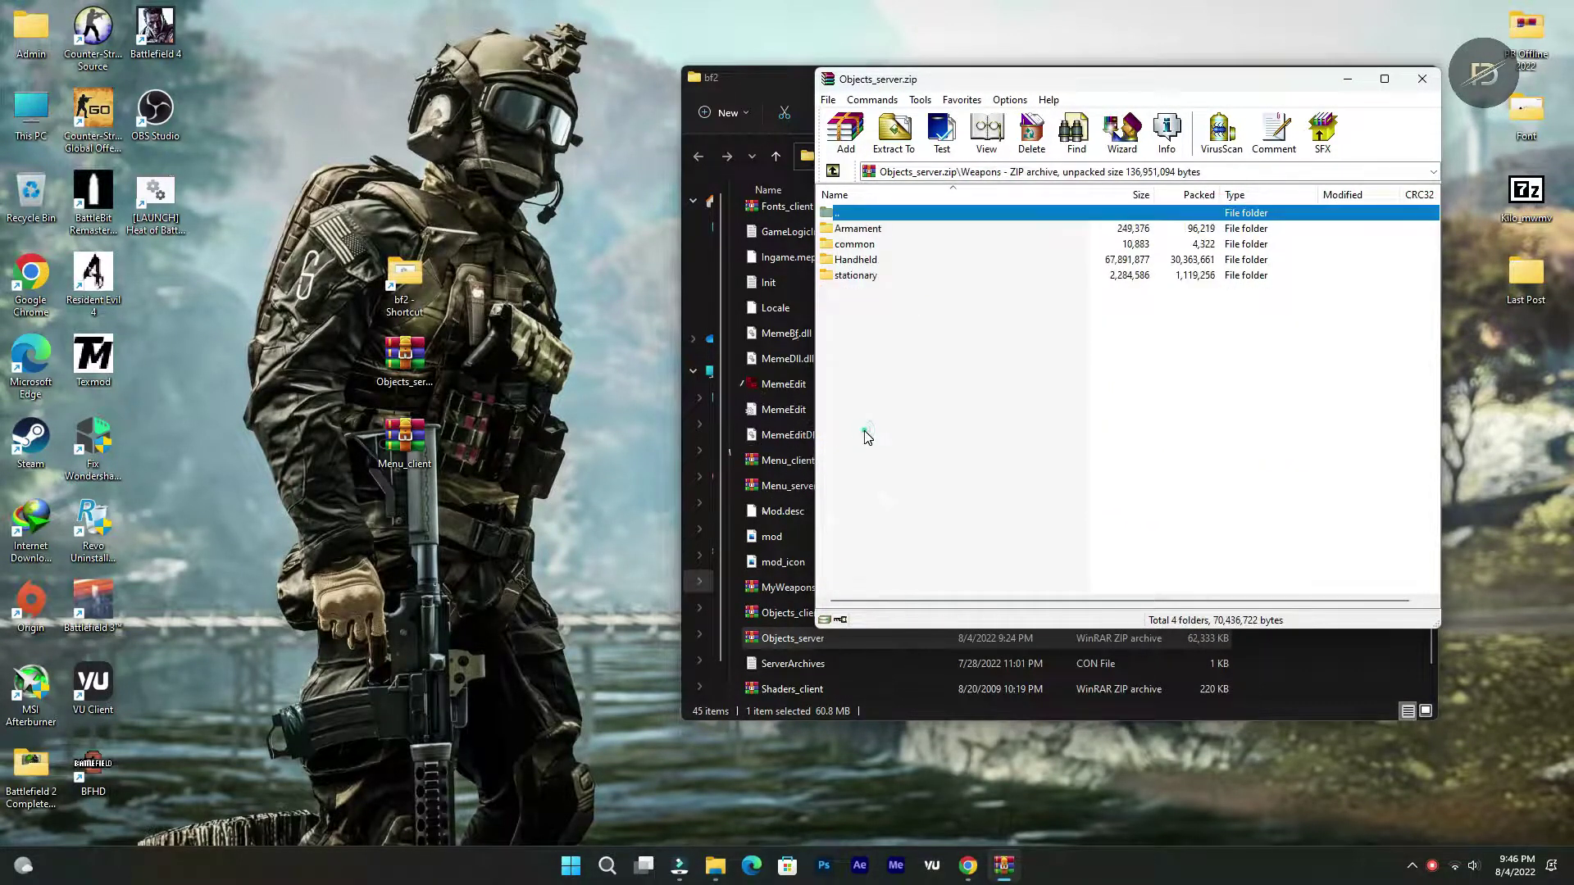
pyautogui.doubleClick(855, 260)
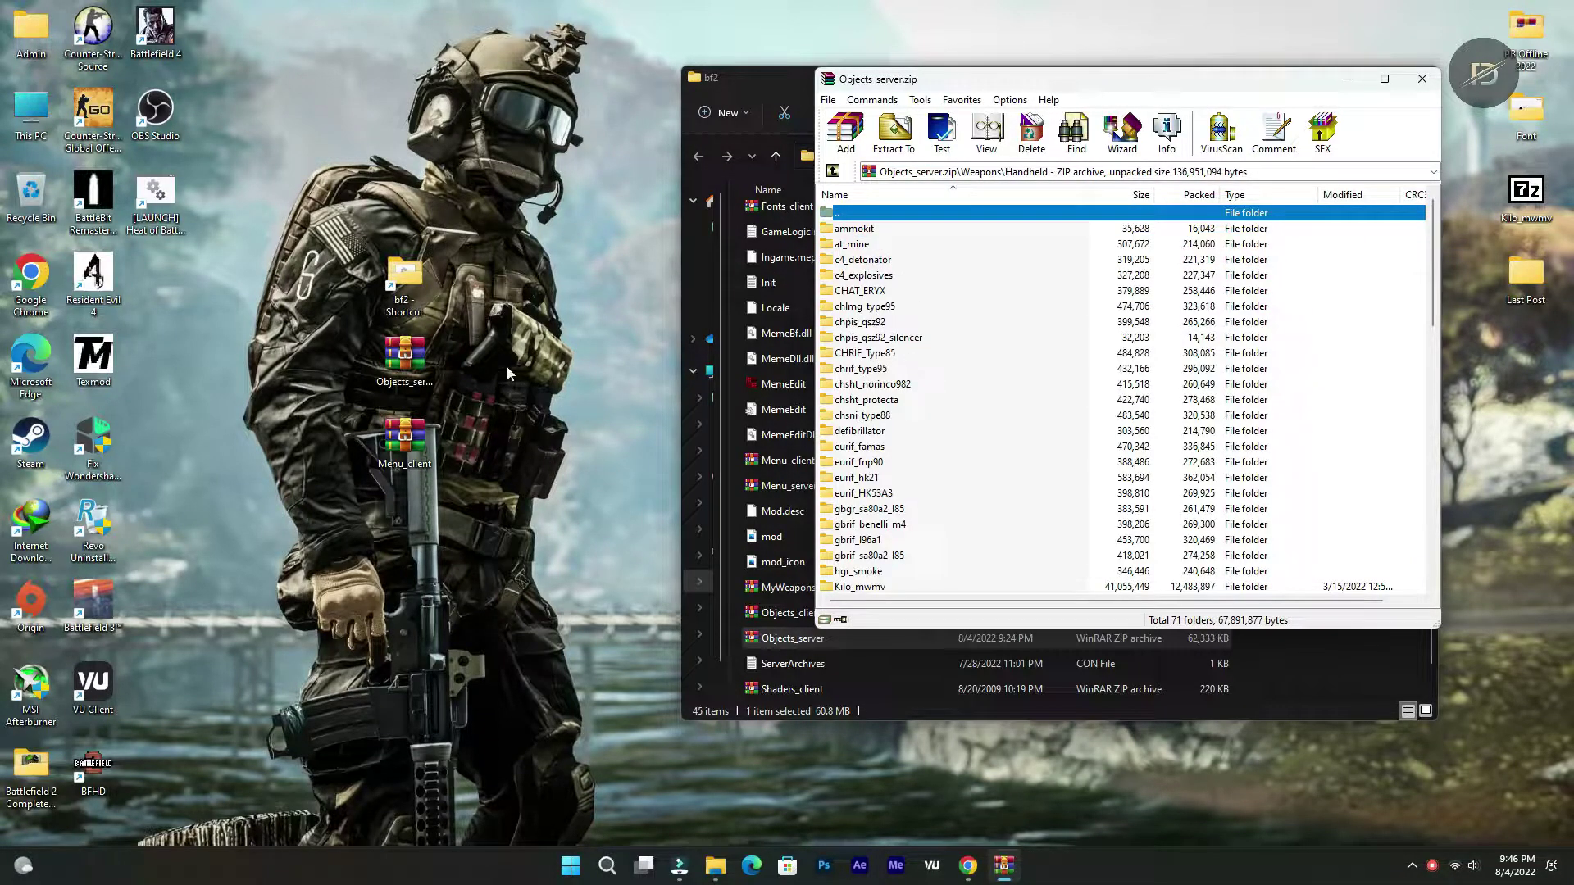
# Open the downloaded Objects_server archive from the desktop beside the mod's archive and go to its Weapons\Handheld folder
pyautogui.doubleClick(405, 357)
pyautogui.moveTo(1070, 256); pyautogui.dragTo(444, 88)
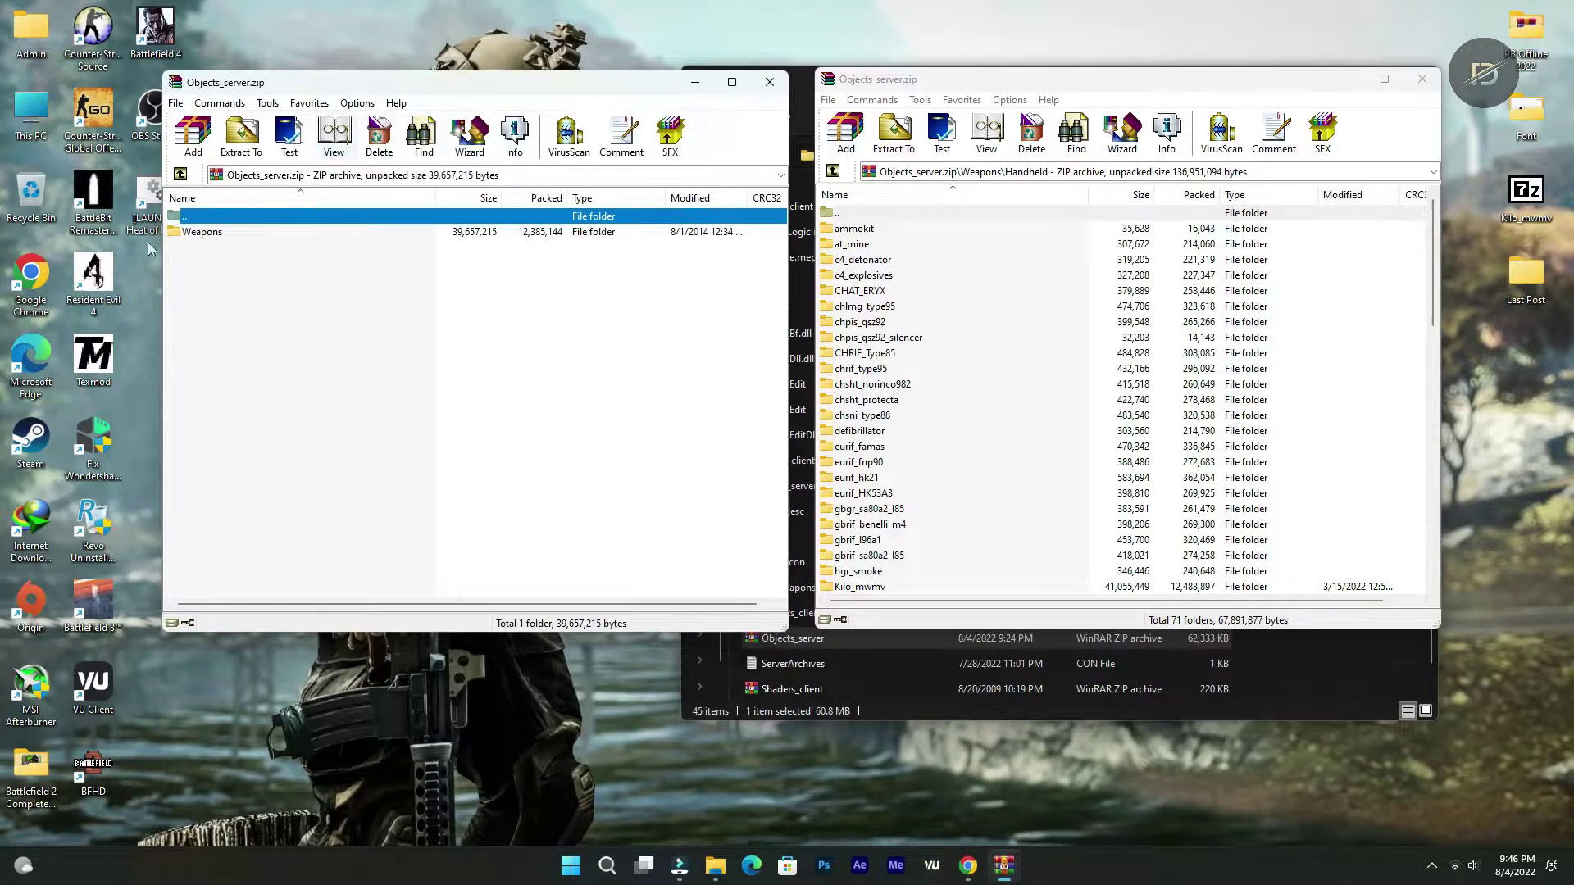
pyautogui.doubleClick(196, 232)
pyautogui.doubleClick(197, 232)
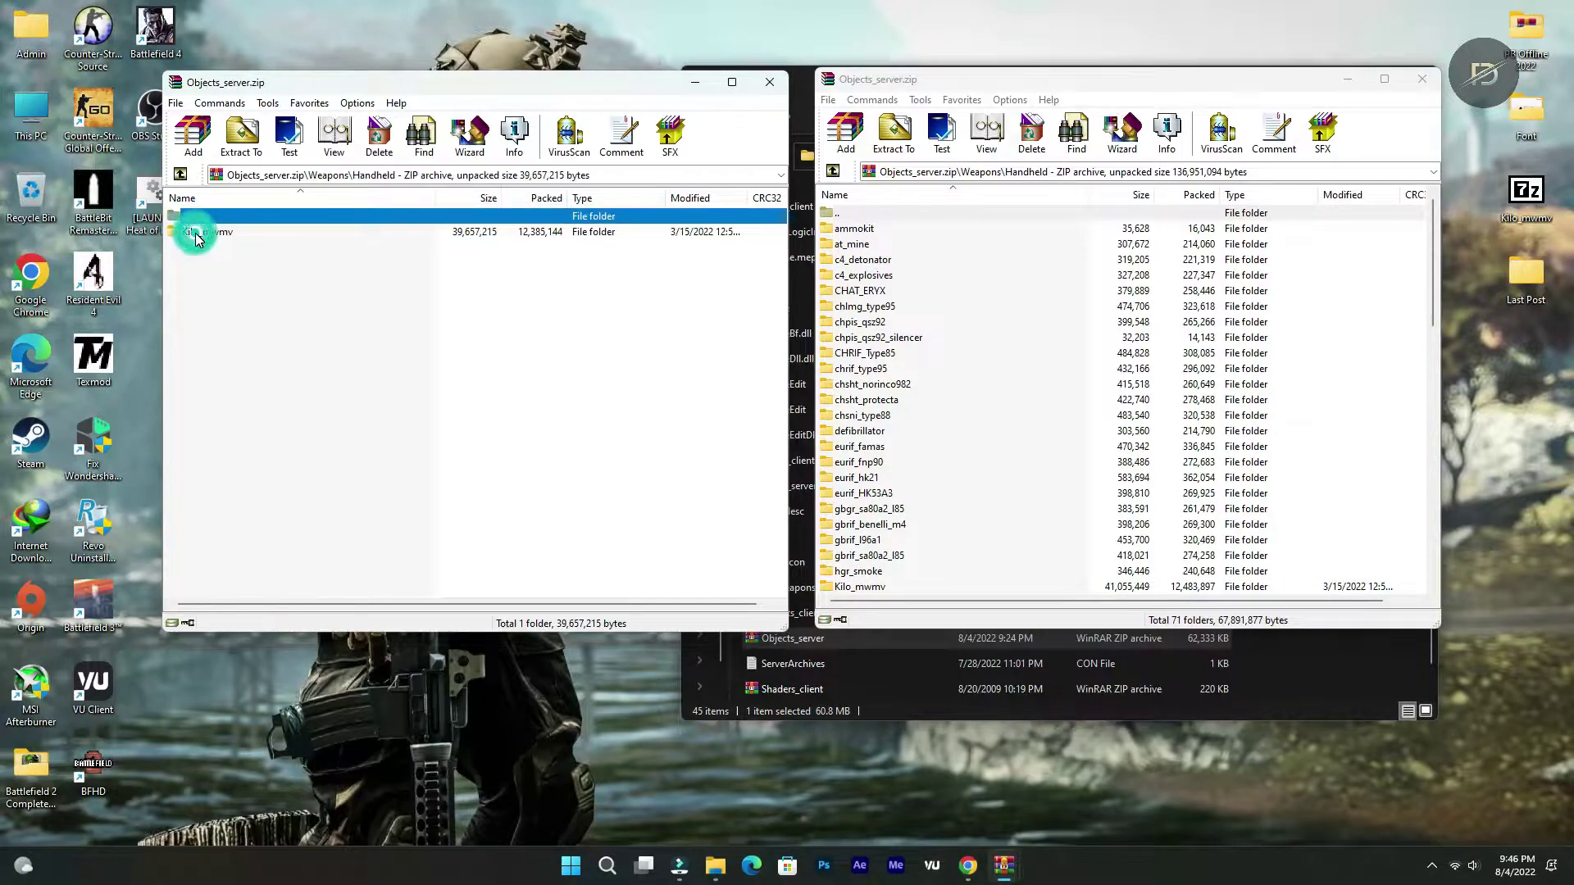
# Add the downloaded Kilo_mwmv folder to Weapons\Handheld in the mod's Objects_server.zip with the default archive settings, and close both archives
pyautogui.click(209, 234)
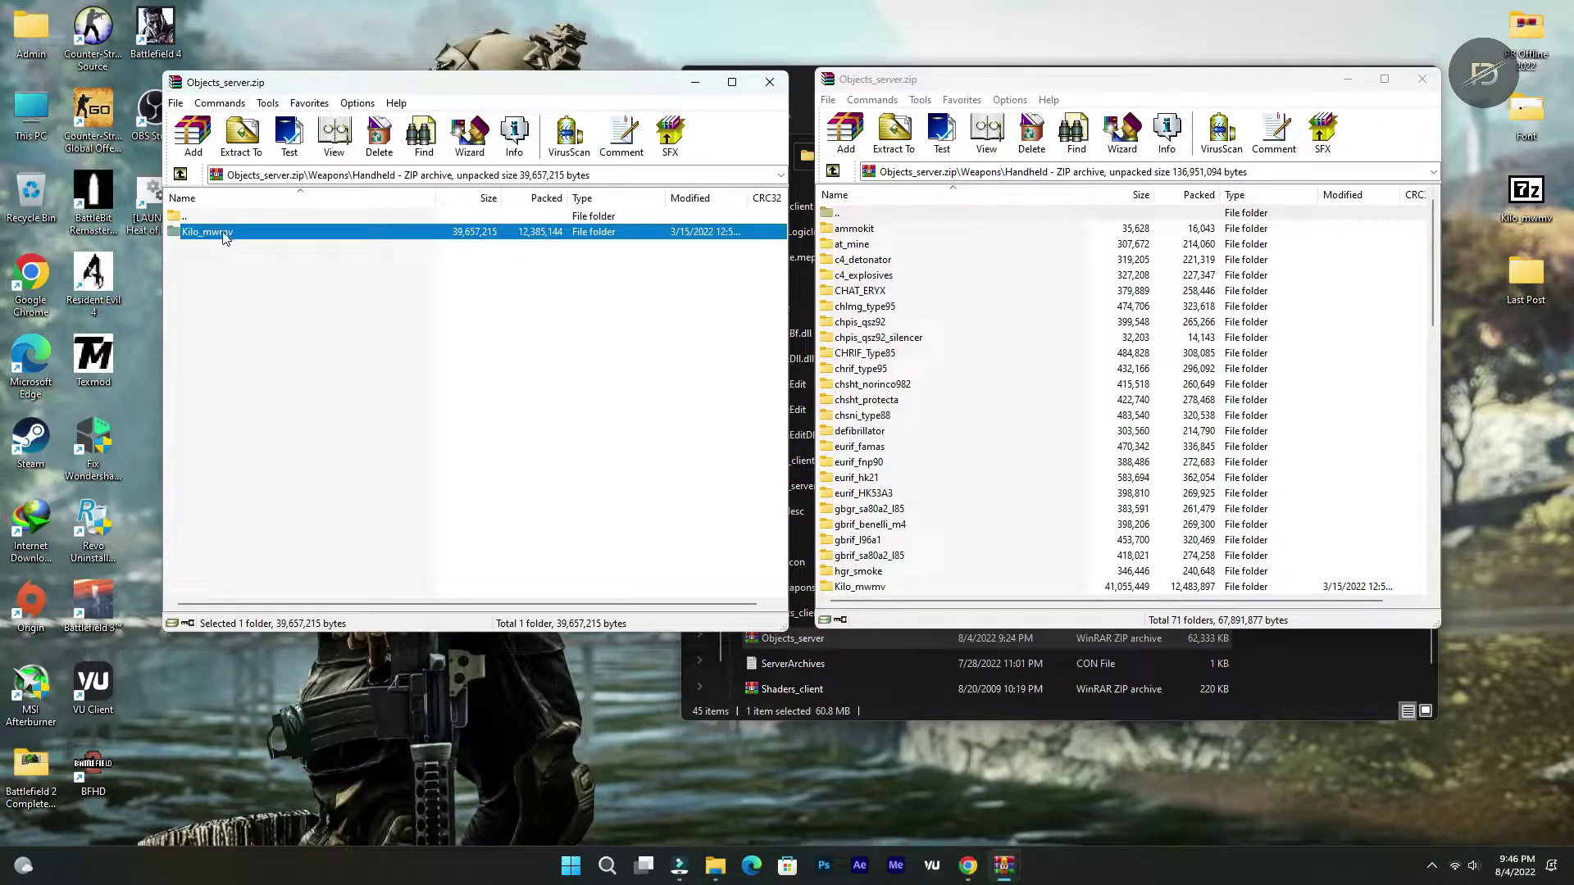
pyautogui.moveTo(225, 238); pyautogui.dragTo(1319, 328)
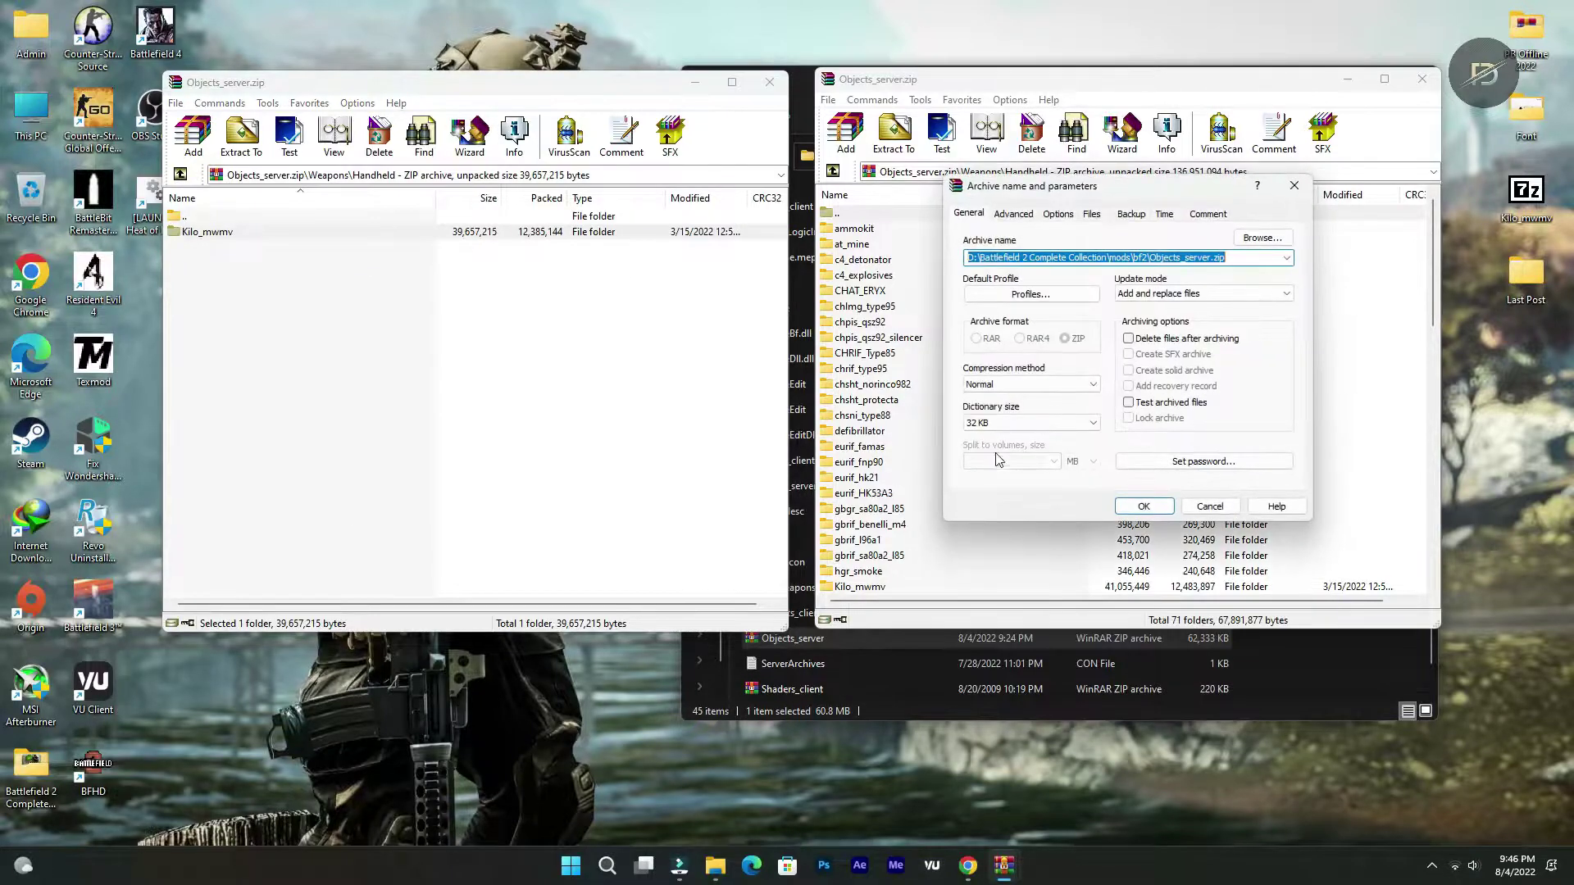
pyautogui.click(1146, 507)
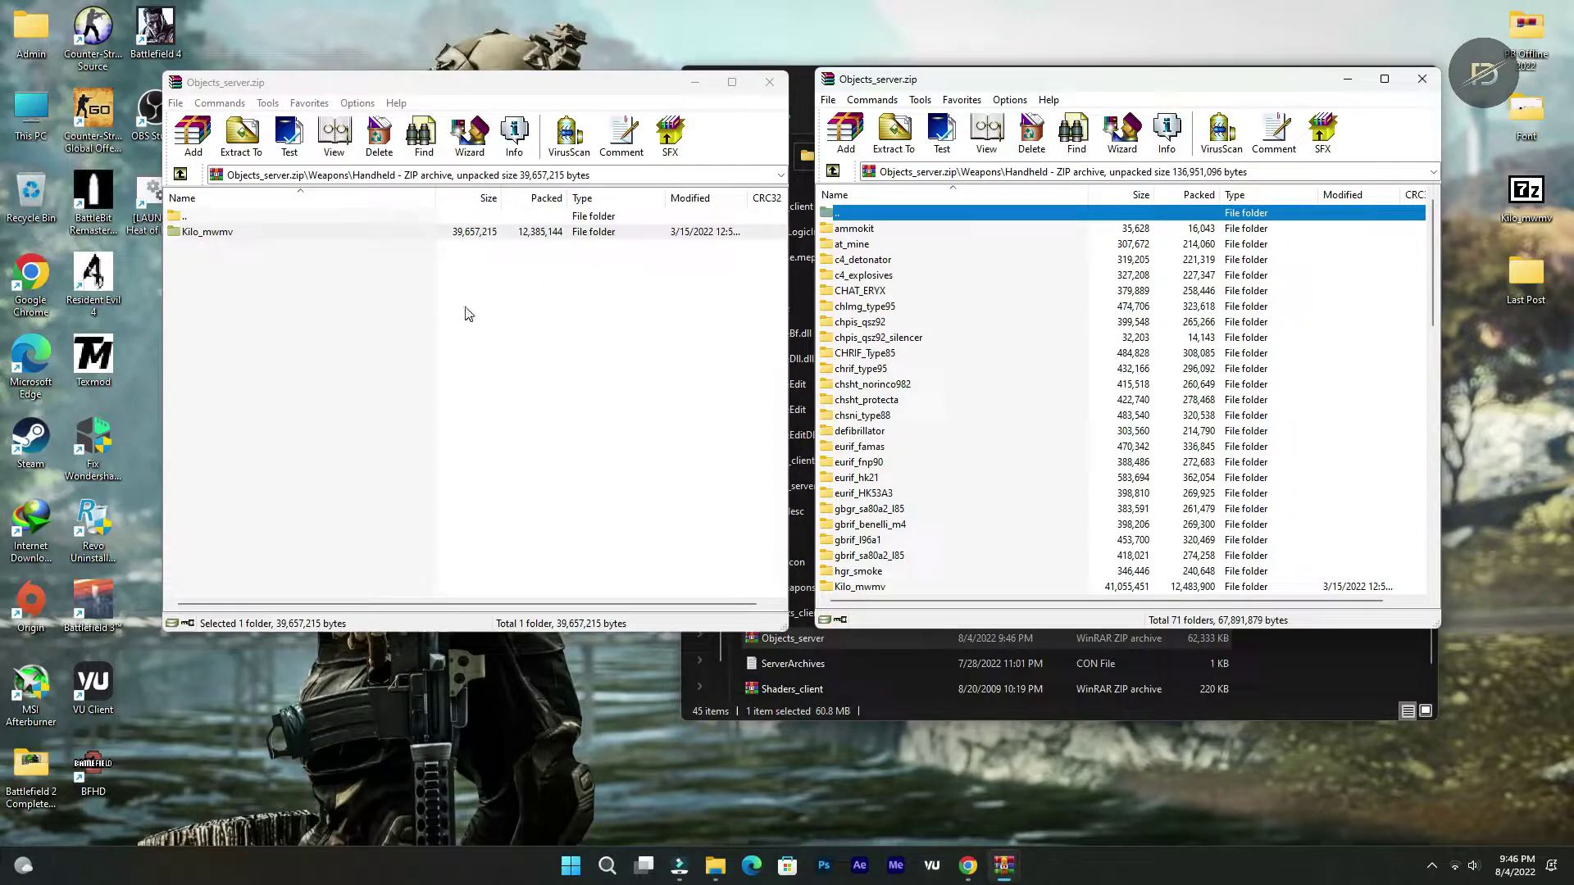
pyautogui.click(769, 82)
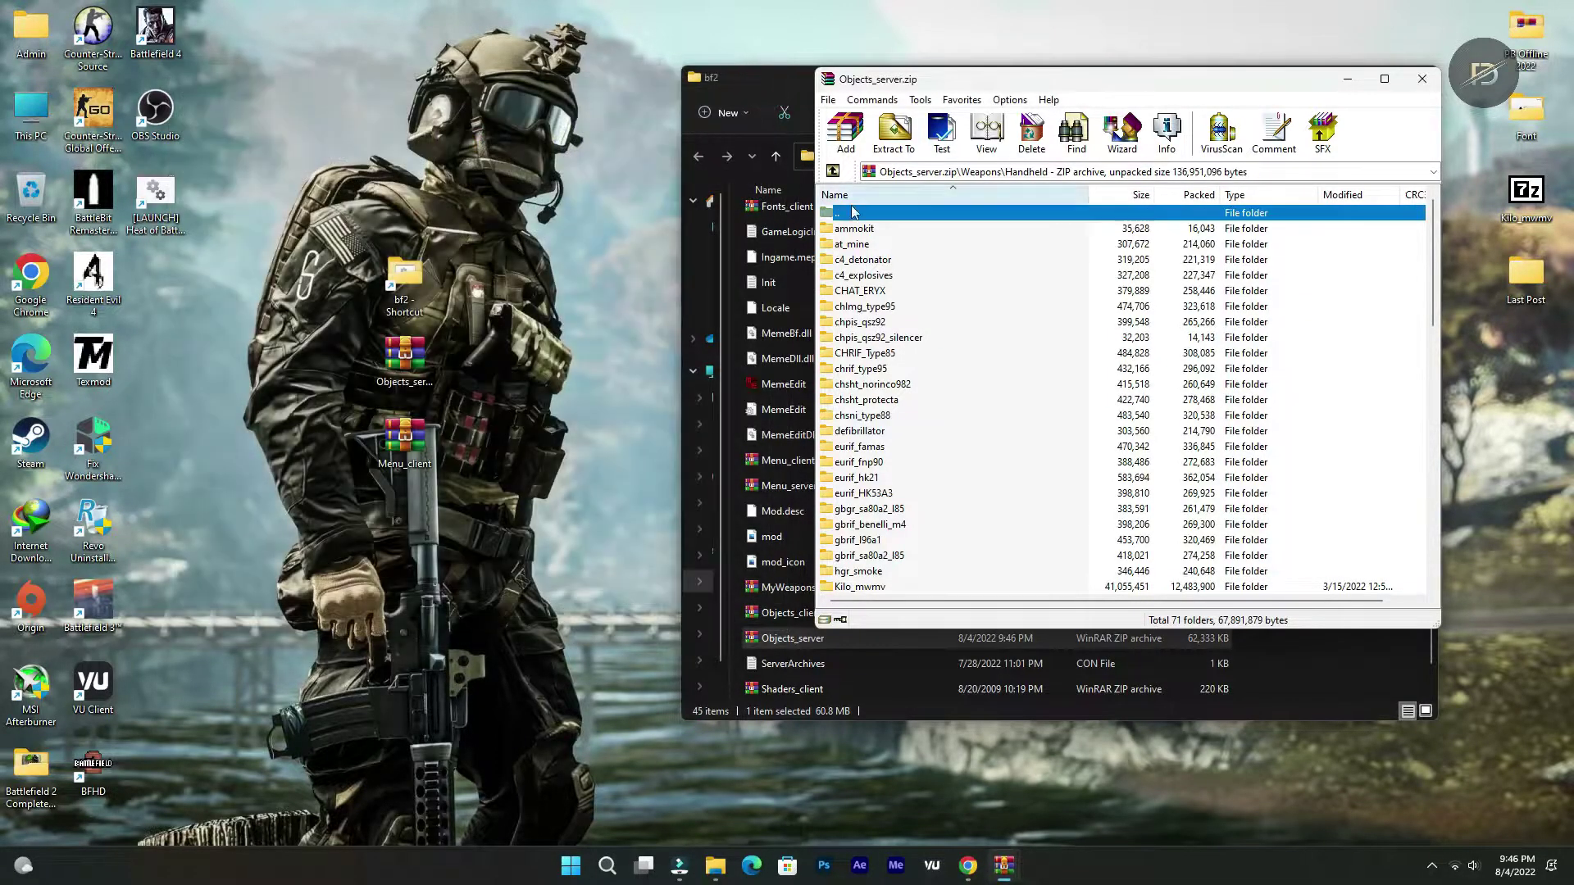
pyautogui.click(1423, 79)
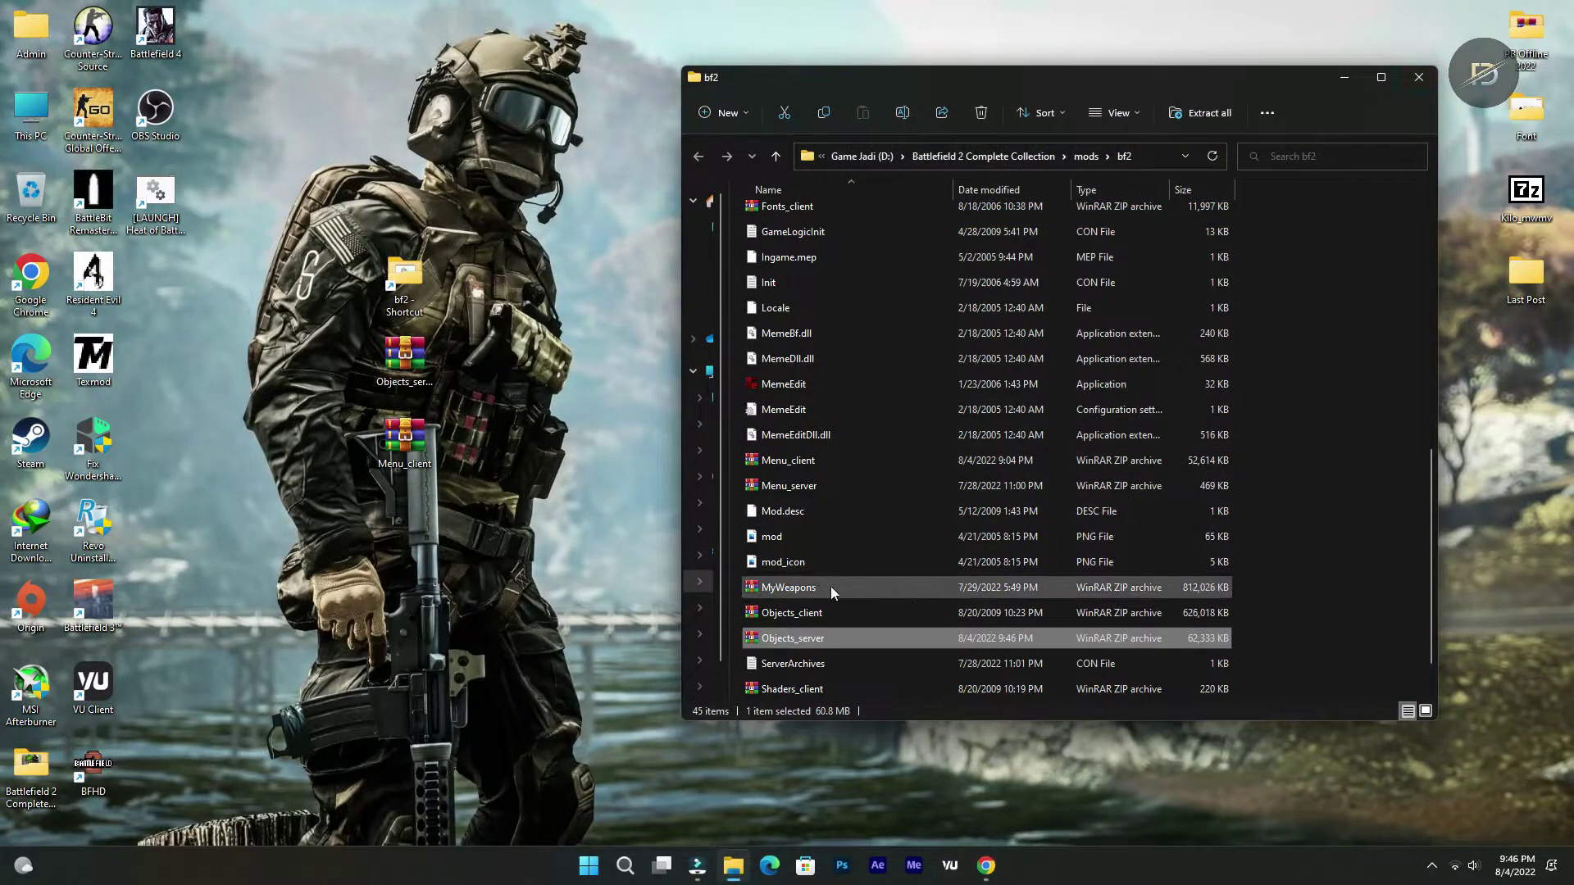
# Open the Menu_client archive in the bf2 mod folder and go to HUD\Texture\Ingame\Weapons\Icons\Hud
pyautogui.scroll(4, 830, 587)
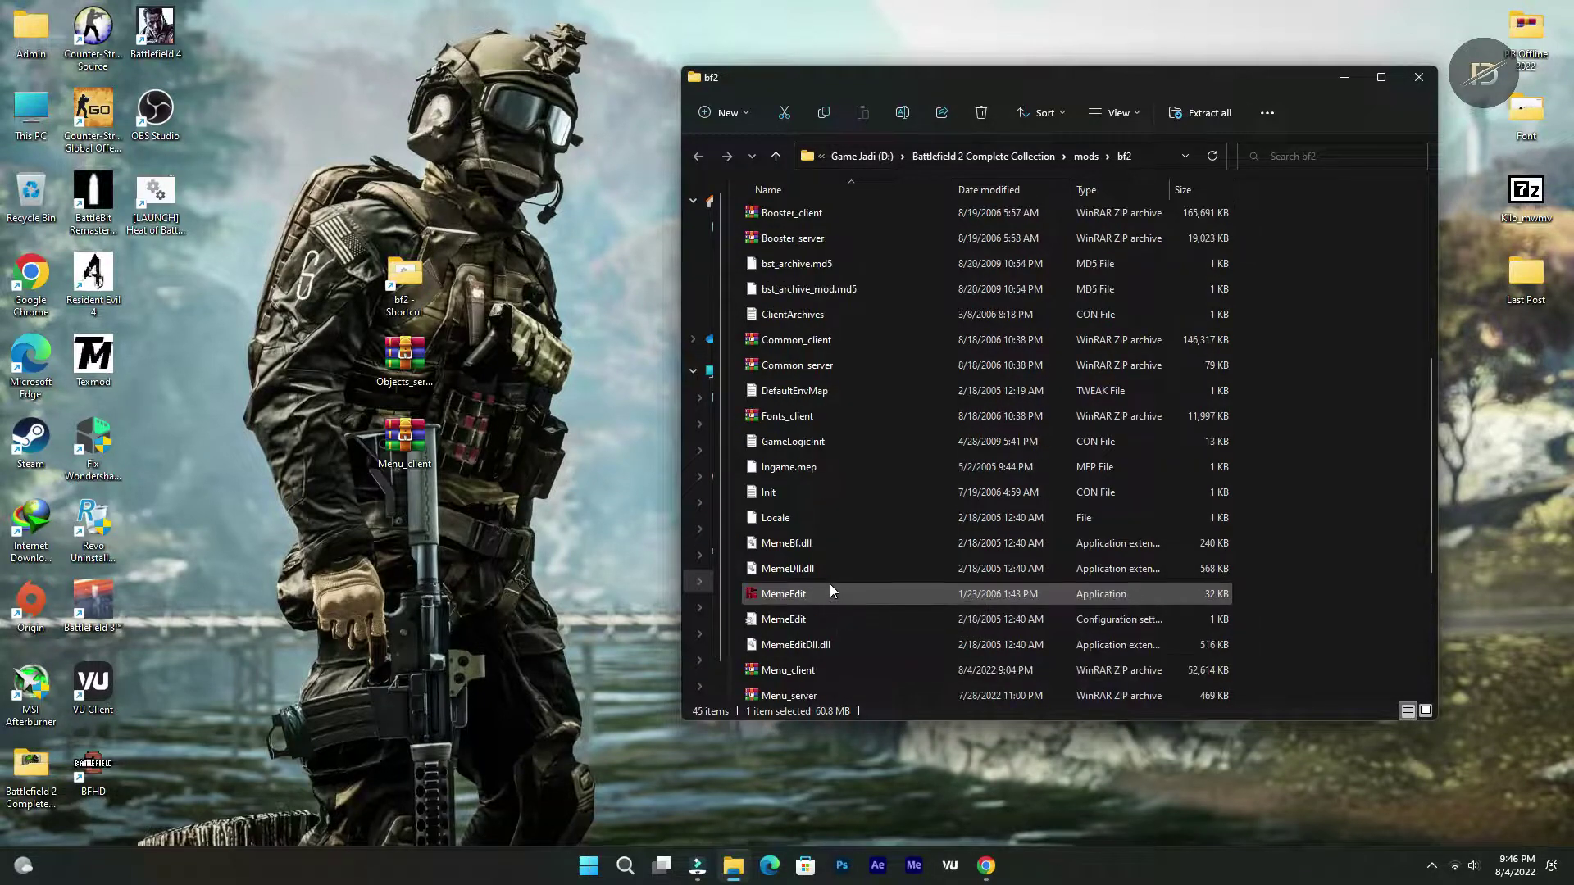
pyautogui.scroll(3, 831, 582)
pyautogui.scroll(-7, 833, 578)
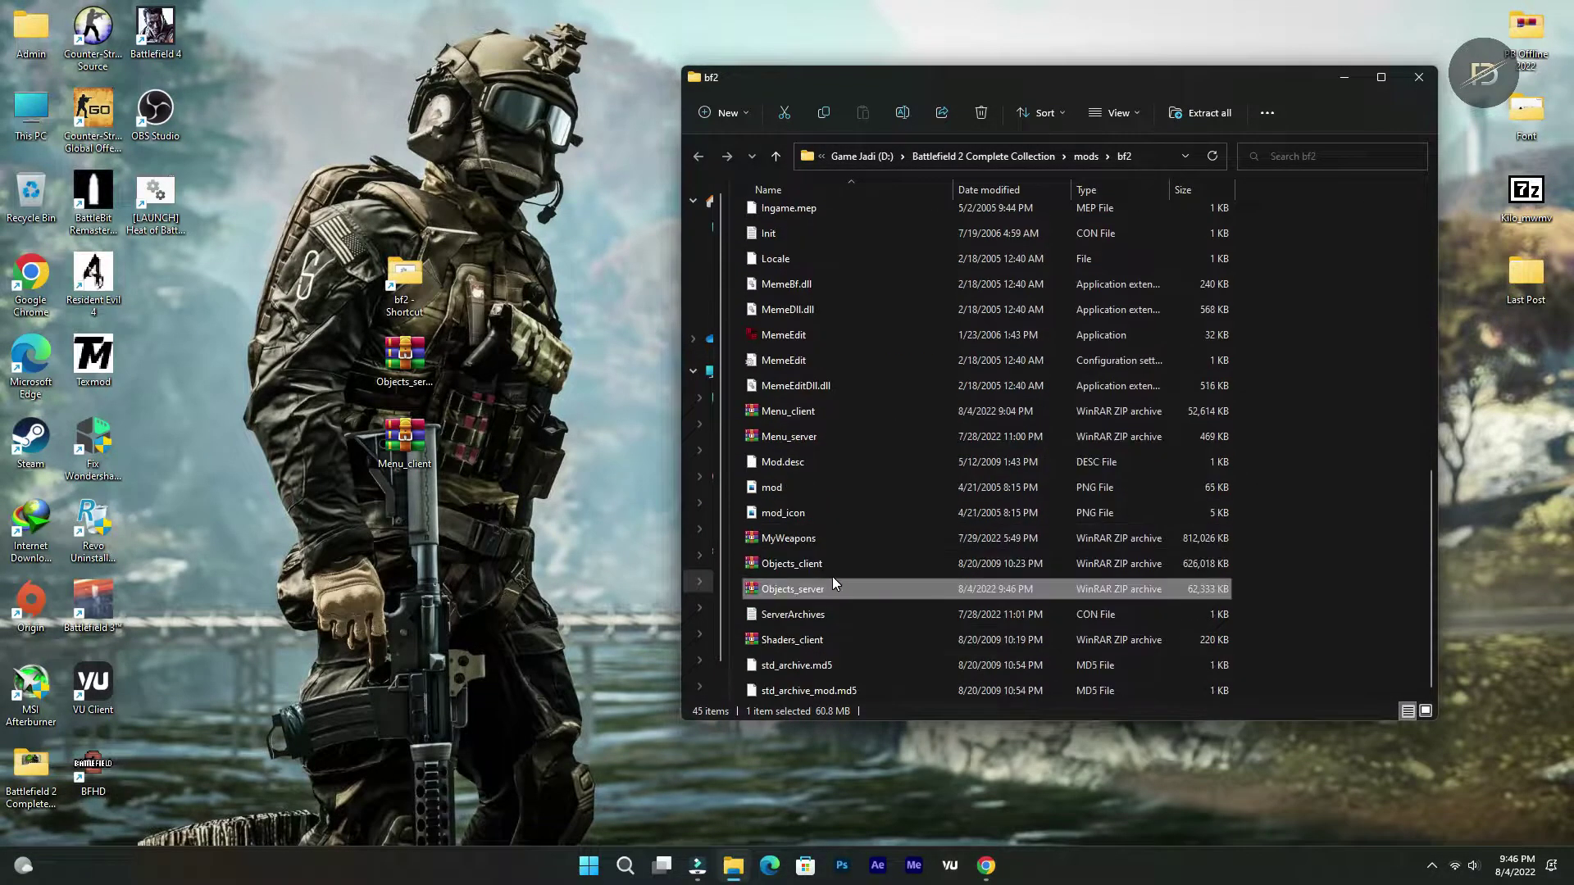
pyautogui.doubleClick(783, 412)
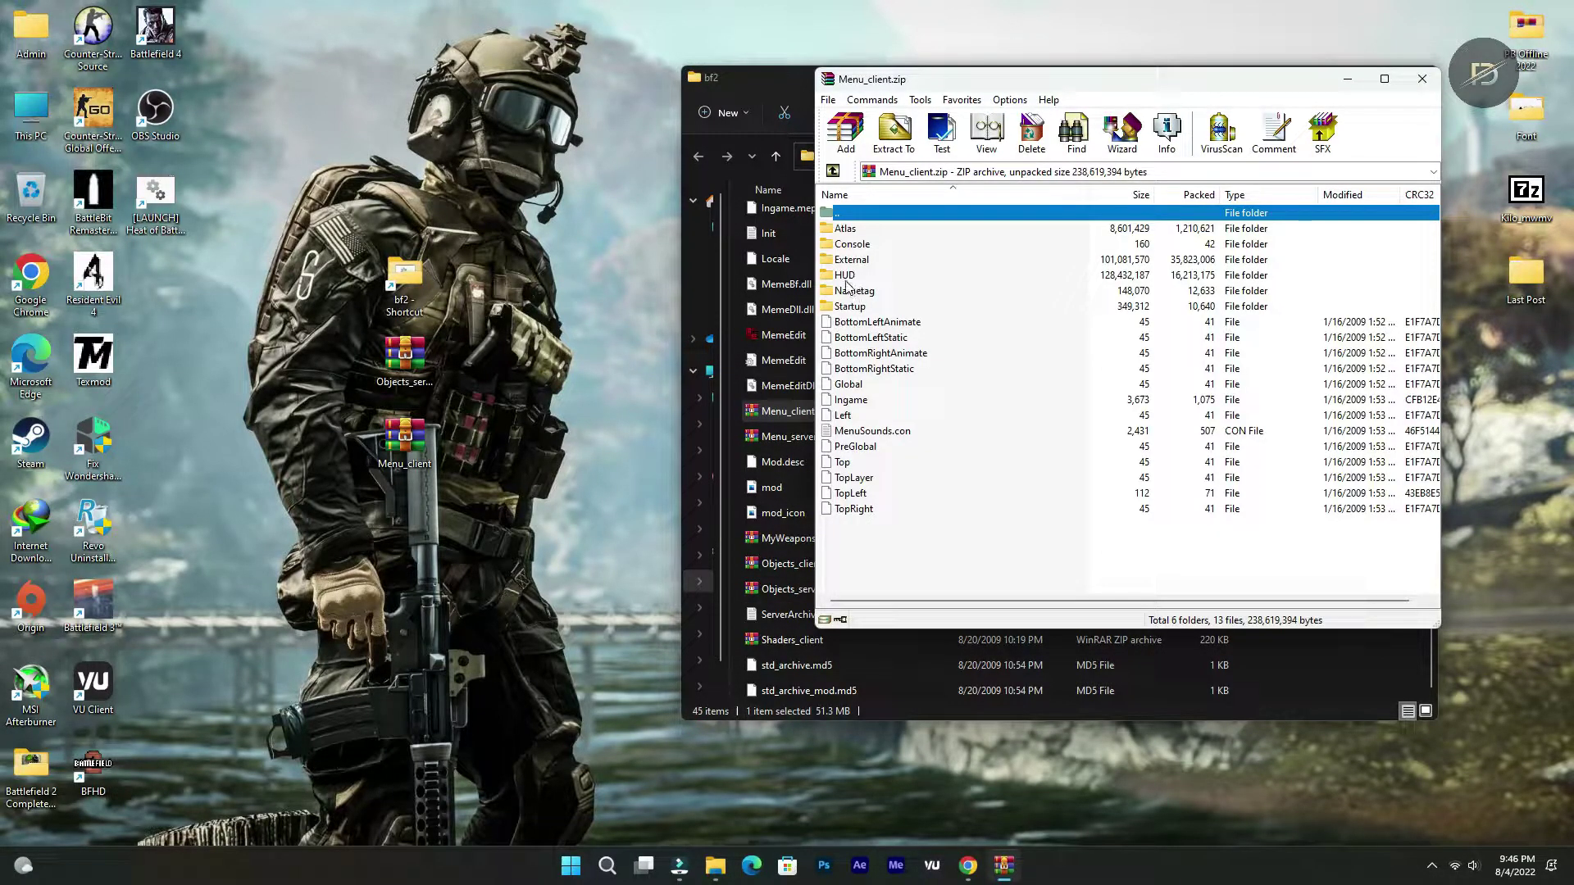
pyautogui.doubleClick(847, 281)
pyautogui.doubleClick(846, 243)
pyautogui.doubleClick(849, 230)
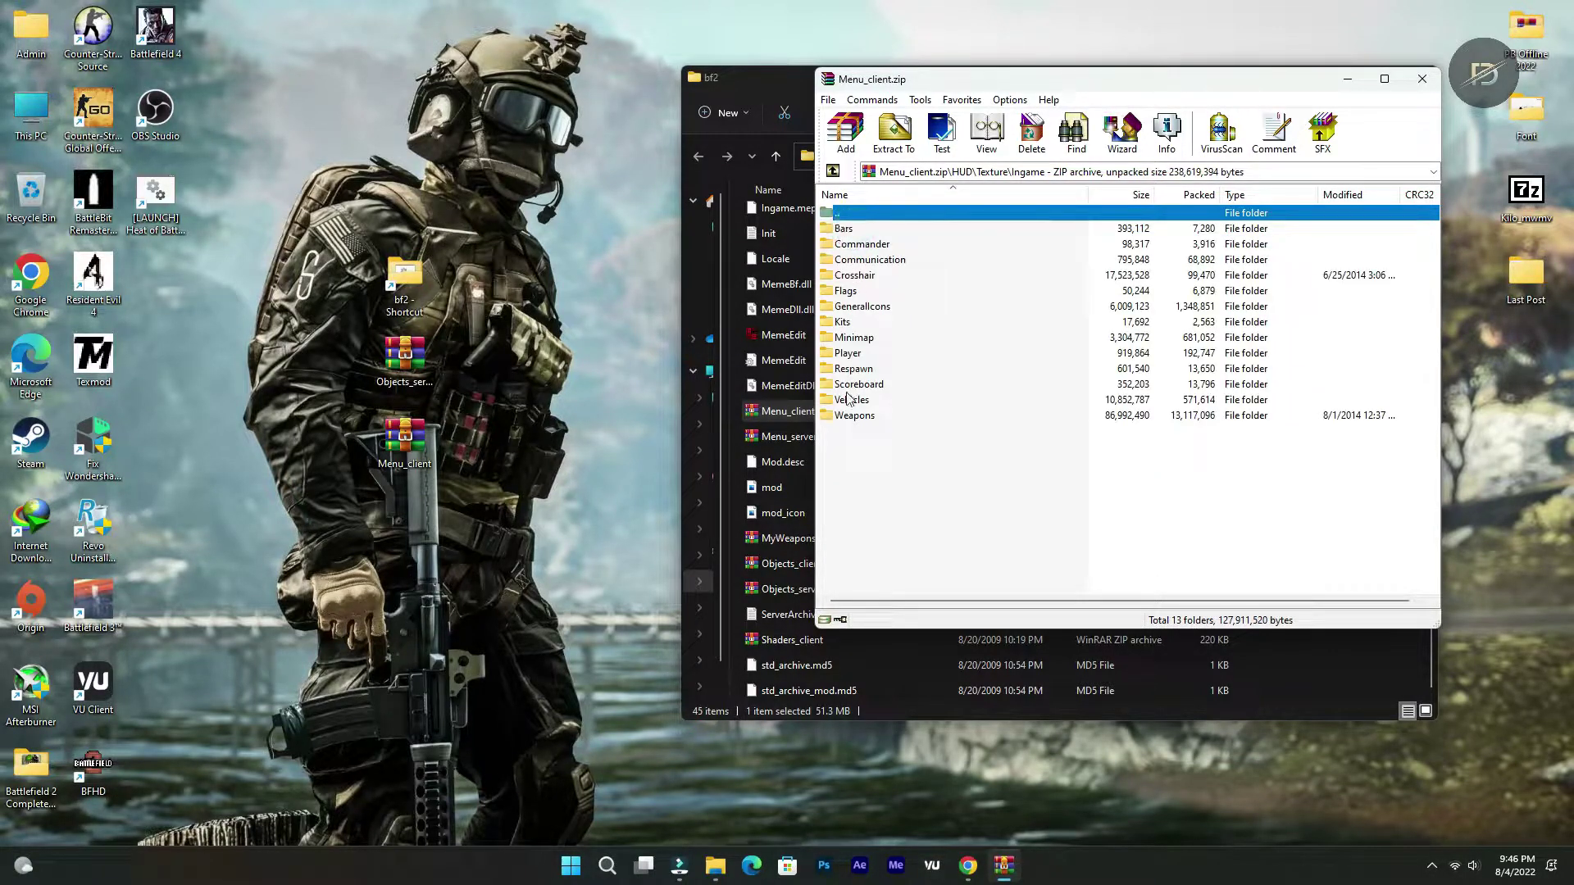
pyautogui.doubleClick(856, 417)
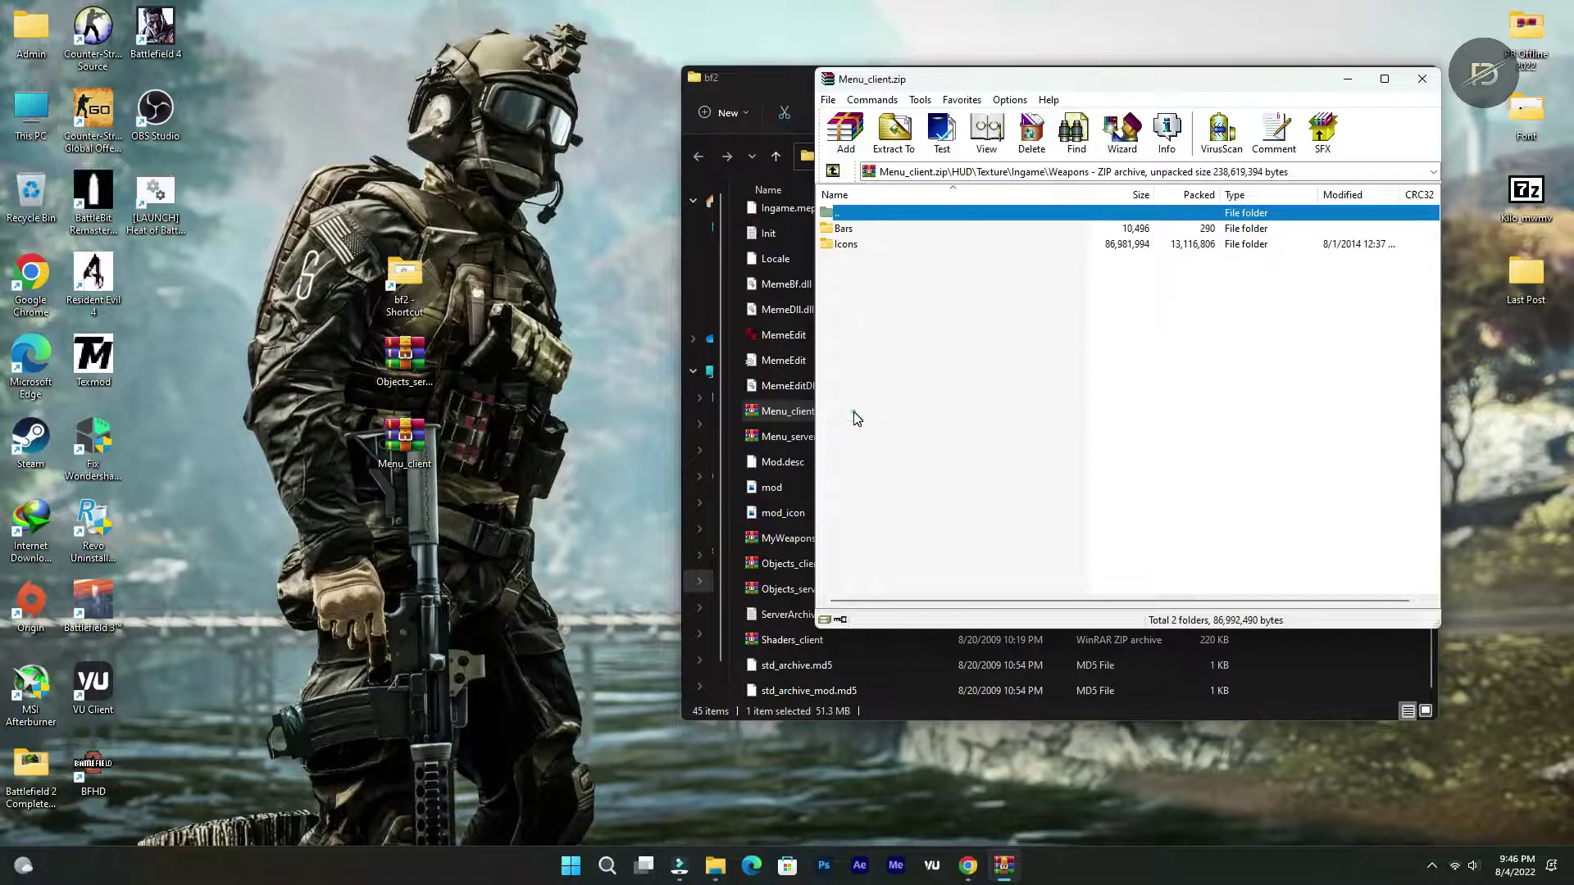
pyautogui.doubleClick(845, 244)
pyautogui.doubleClick(849, 230)
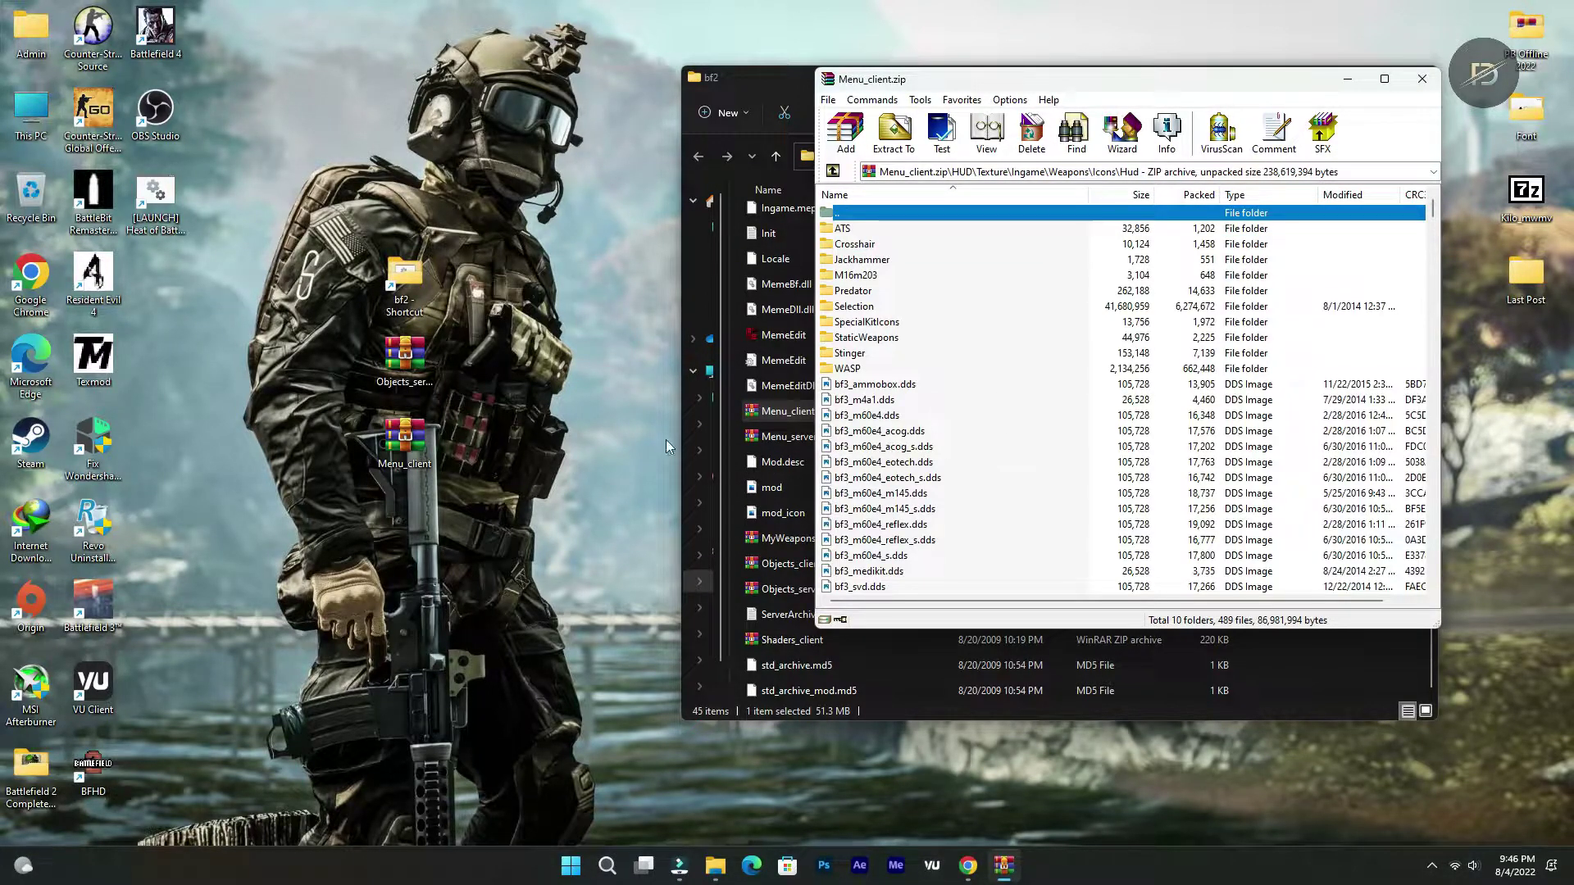
# Open the downloaded Menu_client archive from the desktop beside the mod's archive and go to its HUD\Texture\Ingame\Weapons\Icons\Hud folder
pyautogui.doubleClick(392, 446)
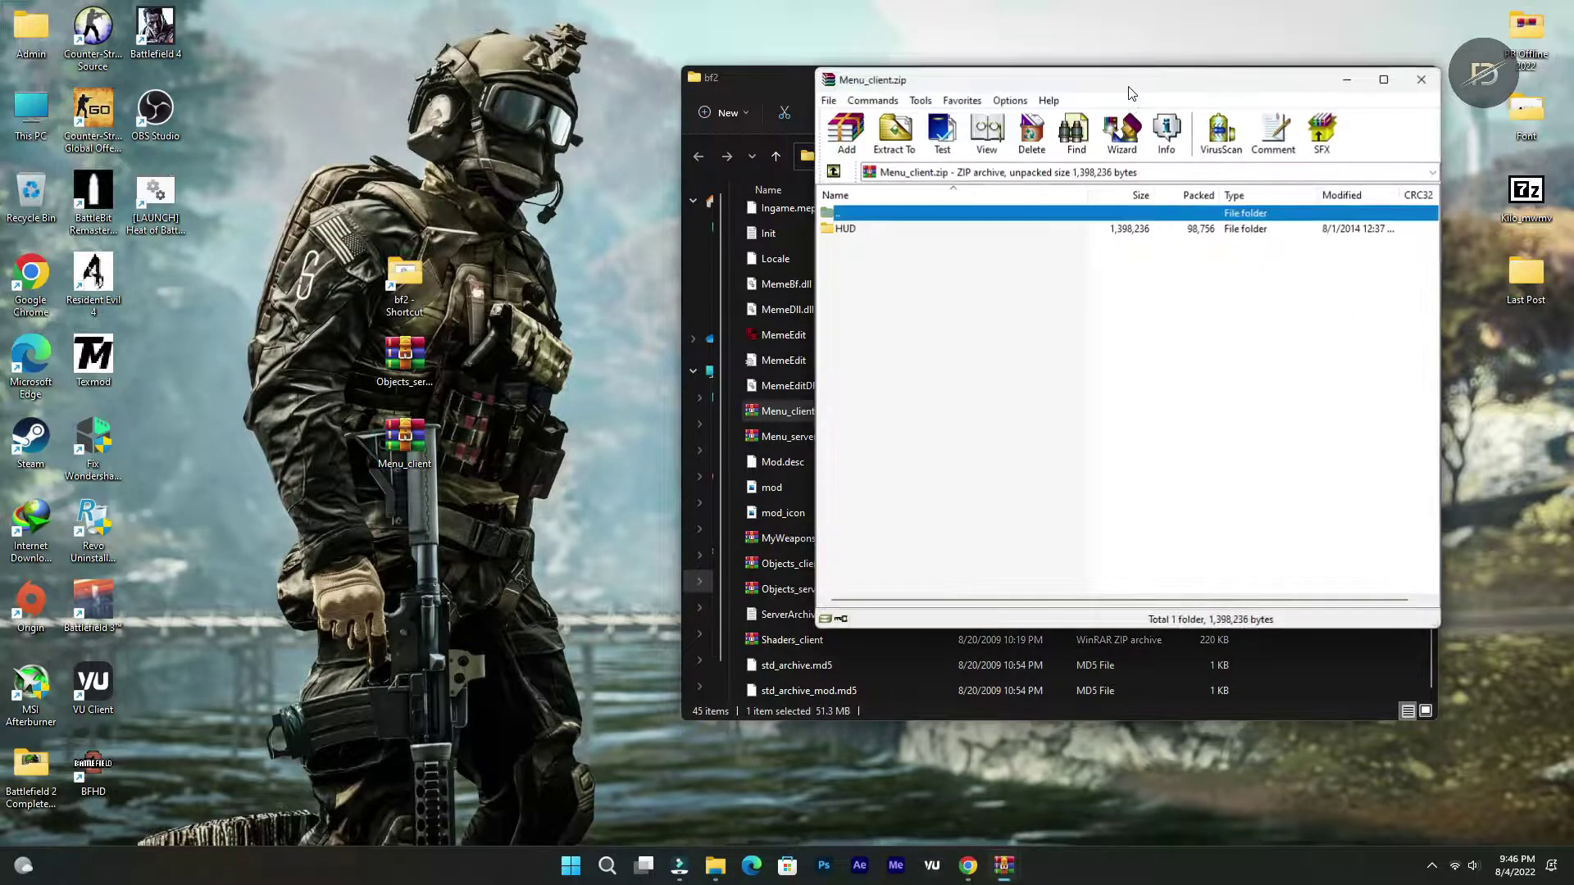
pyautogui.moveTo(1170, 86); pyautogui.dragTo(515, 89)
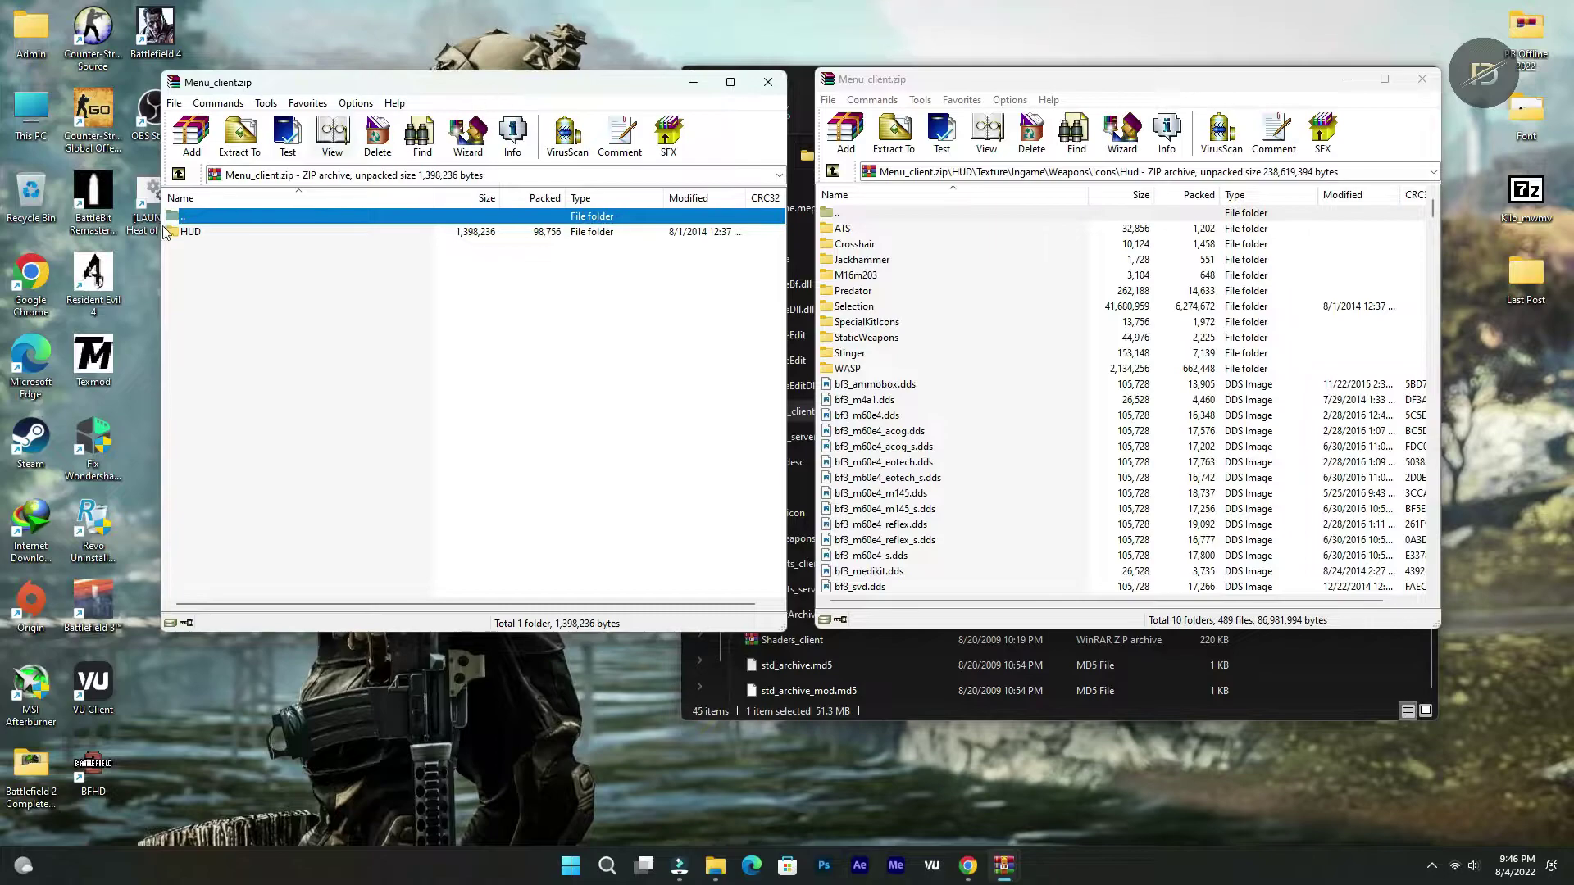
pyautogui.doubleClick(189, 233)
pyautogui.doubleClick(197, 232)
pyautogui.doubleClick(204, 232)
pyautogui.click(210, 231)
pyautogui.doubleClick(210, 232)
pyautogui.doubleClick(212, 233)
pyautogui.doubleClick(213, 234)
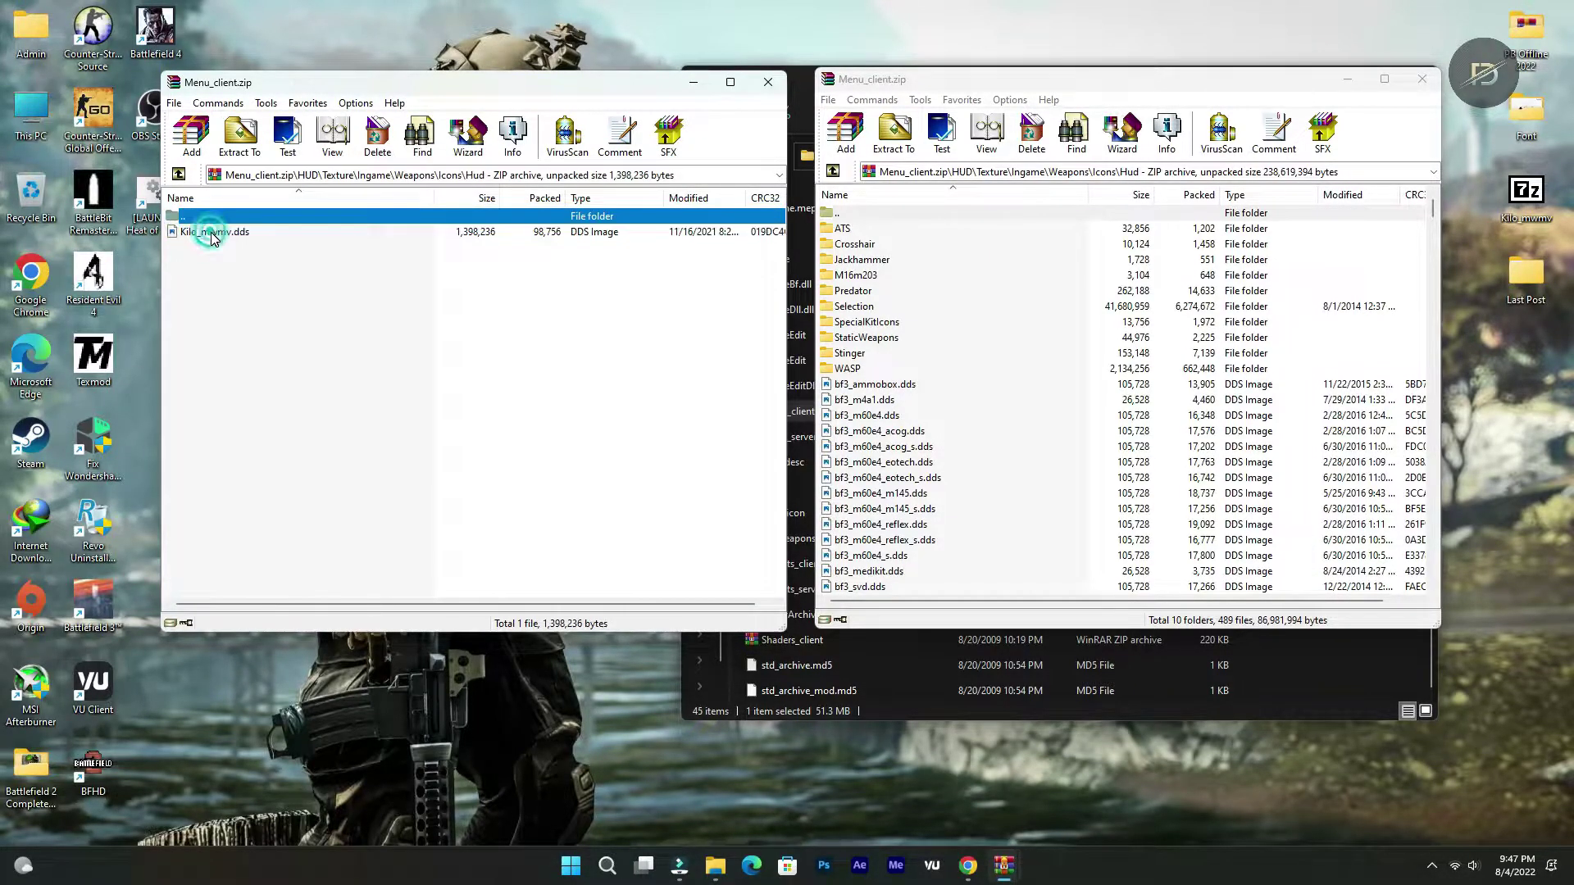
# Add Kilo_mwmv.dds to the Hud icons folder of the mod's Menu_client.zip with the default archive settings, and close both archives
pyautogui.moveTo(213, 234); pyautogui.dragTo(1092, 449)
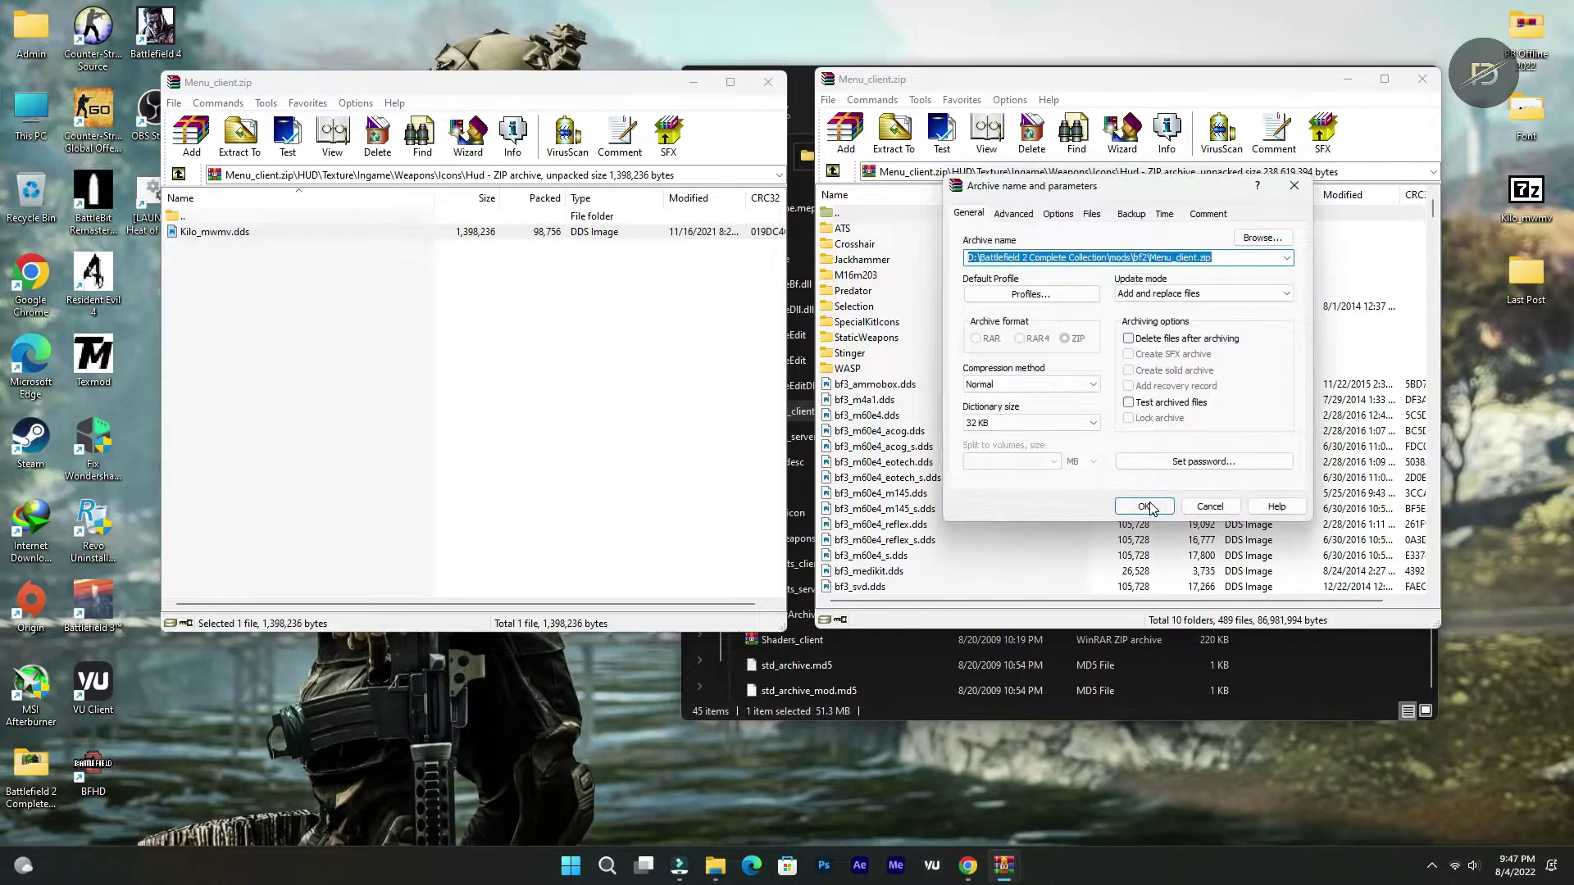
pyautogui.click(1147, 507)
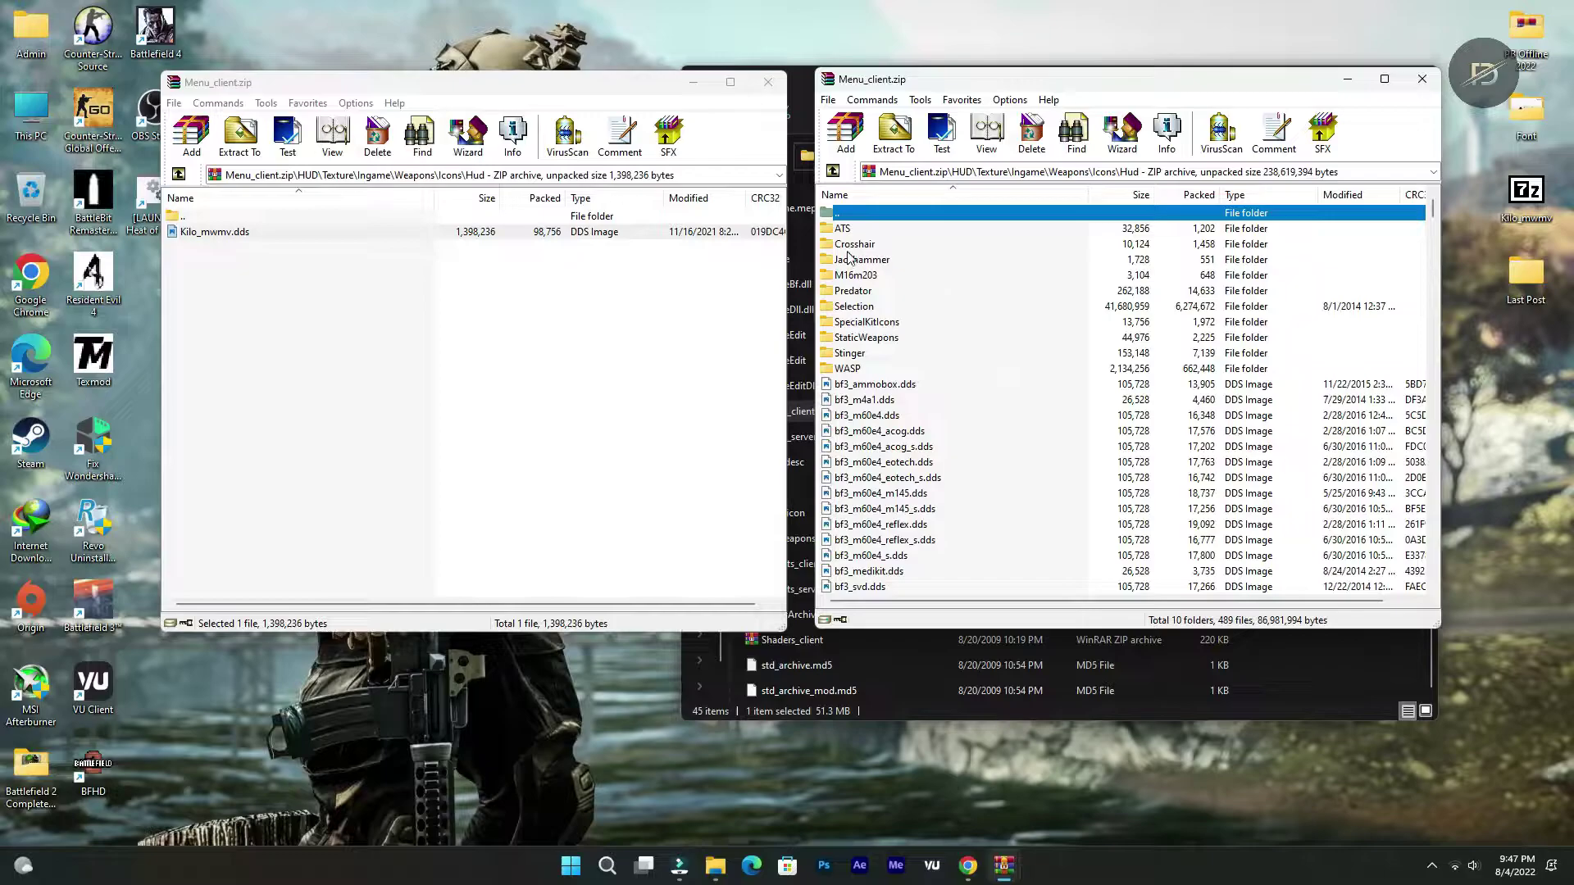
pyautogui.click(768, 82)
pyautogui.click(1423, 79)
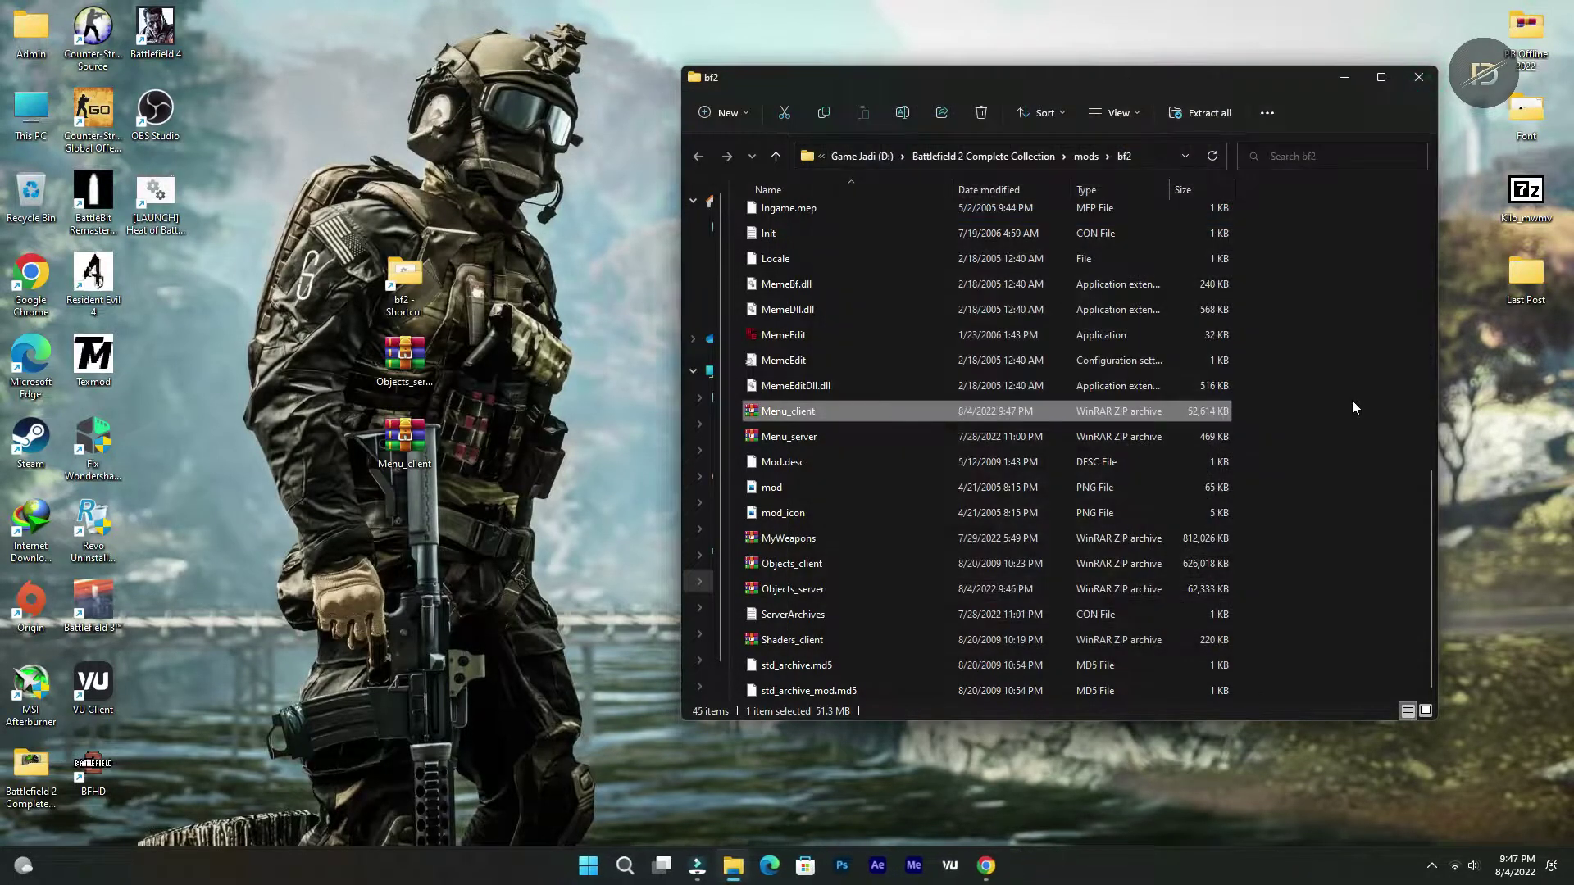
# Reopen the mod's Objects_server archive and go to its Kits\US folder
pyautogui.click(814, 591)
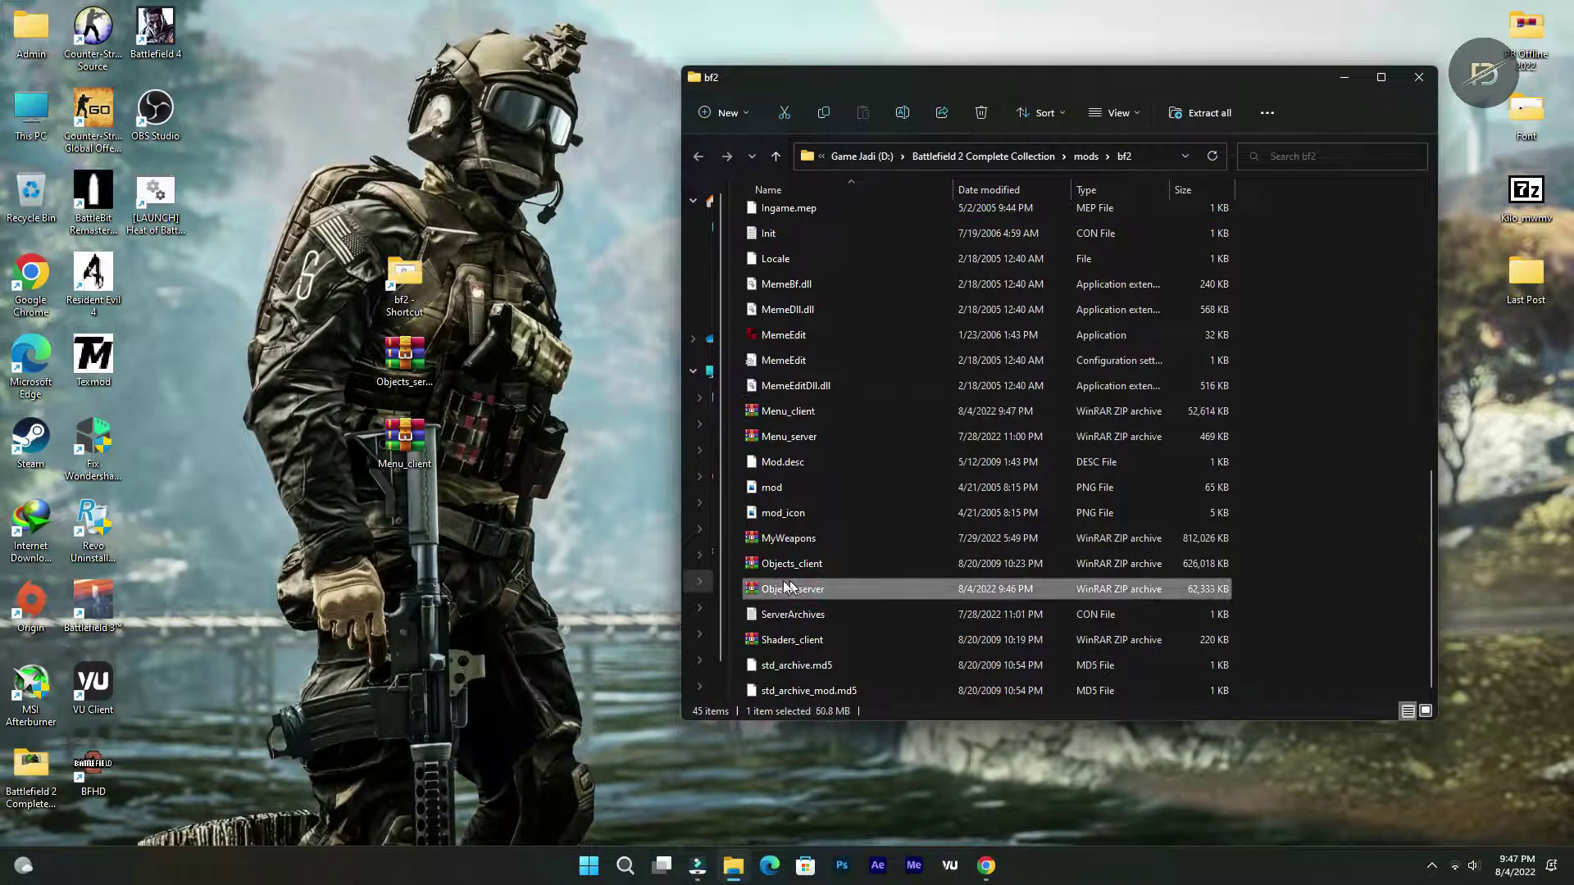
pyautogui.doubleClick(783, 586)
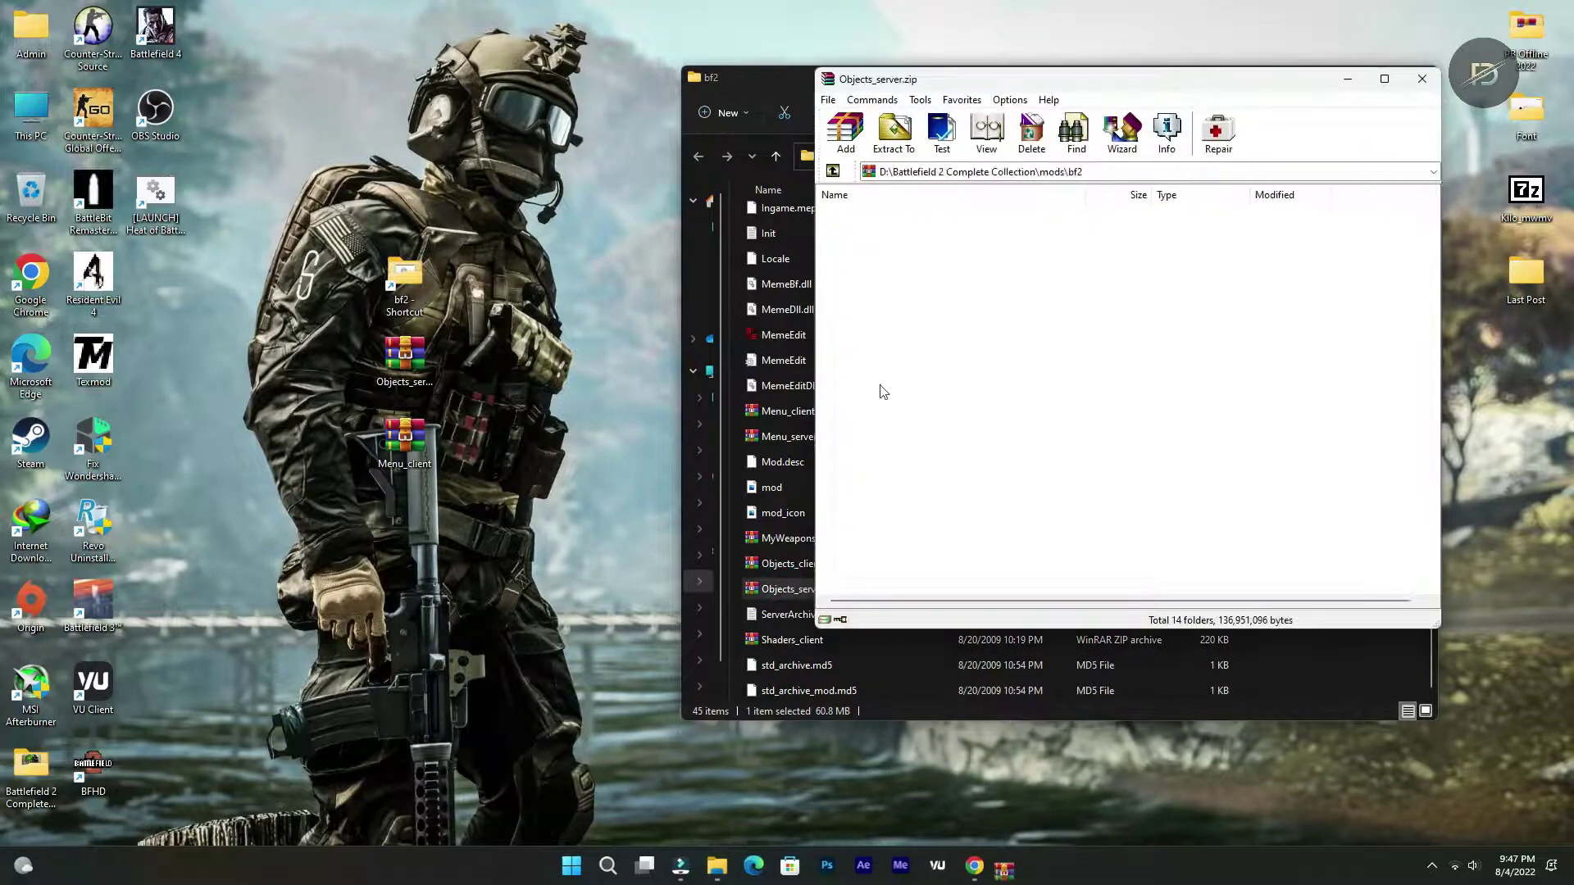
pyautogui.doubleClick(843, 310)
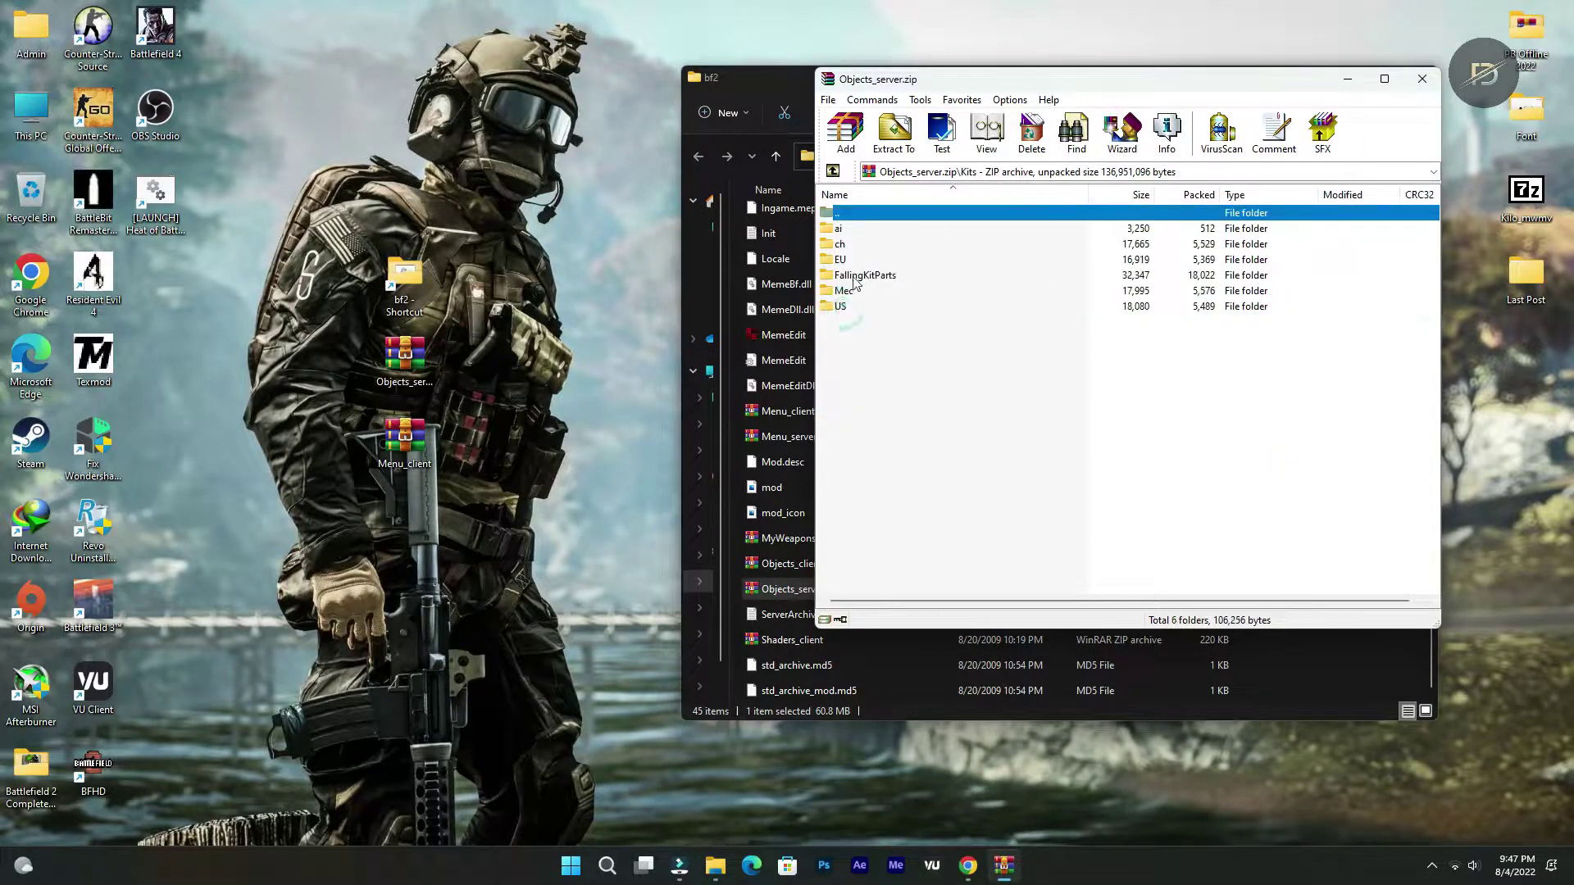
pyautogui.doubleClick(845, 310)
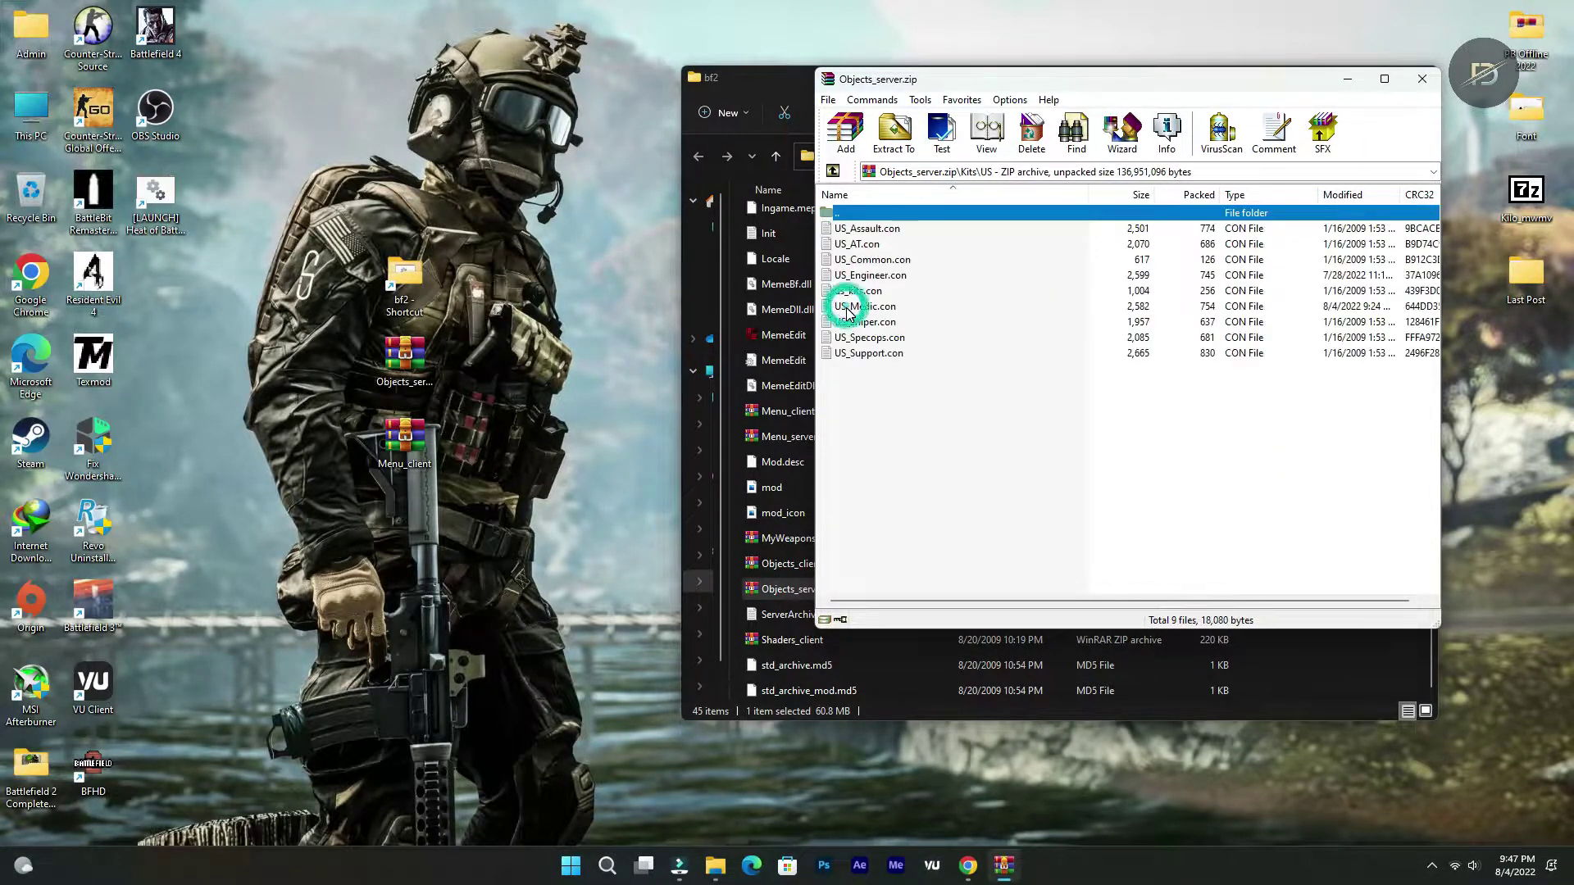
# Go through the US class kit files in Kits\US, from US_Assault.con to US_Support.con
pyautogui.click(857, 230)
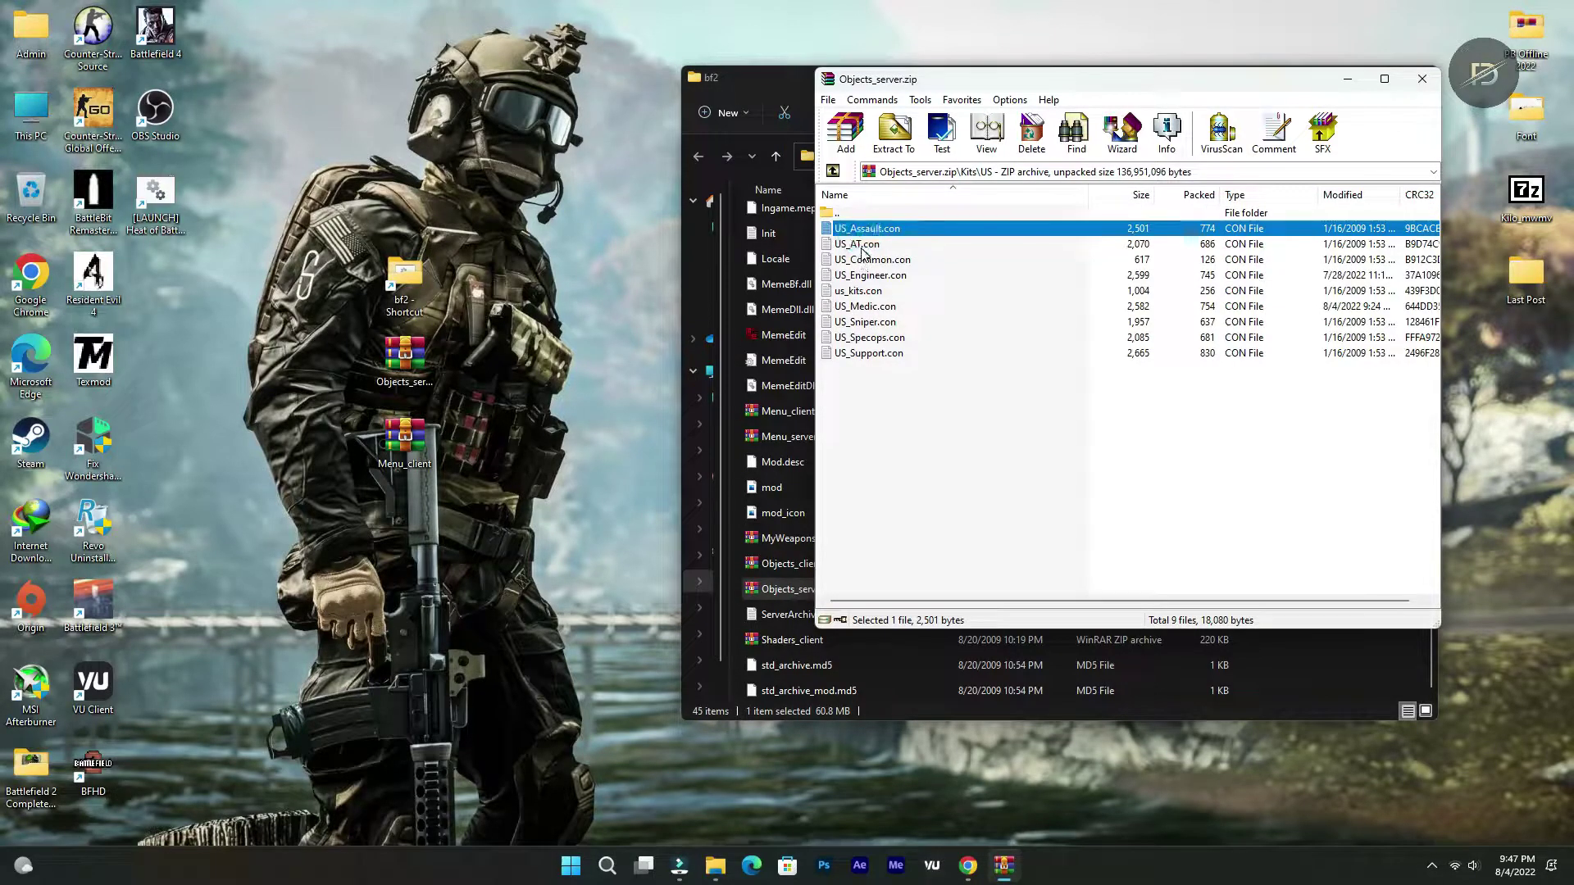
pyautogui.click(860, 244)
pyautogui.click(865, 274)
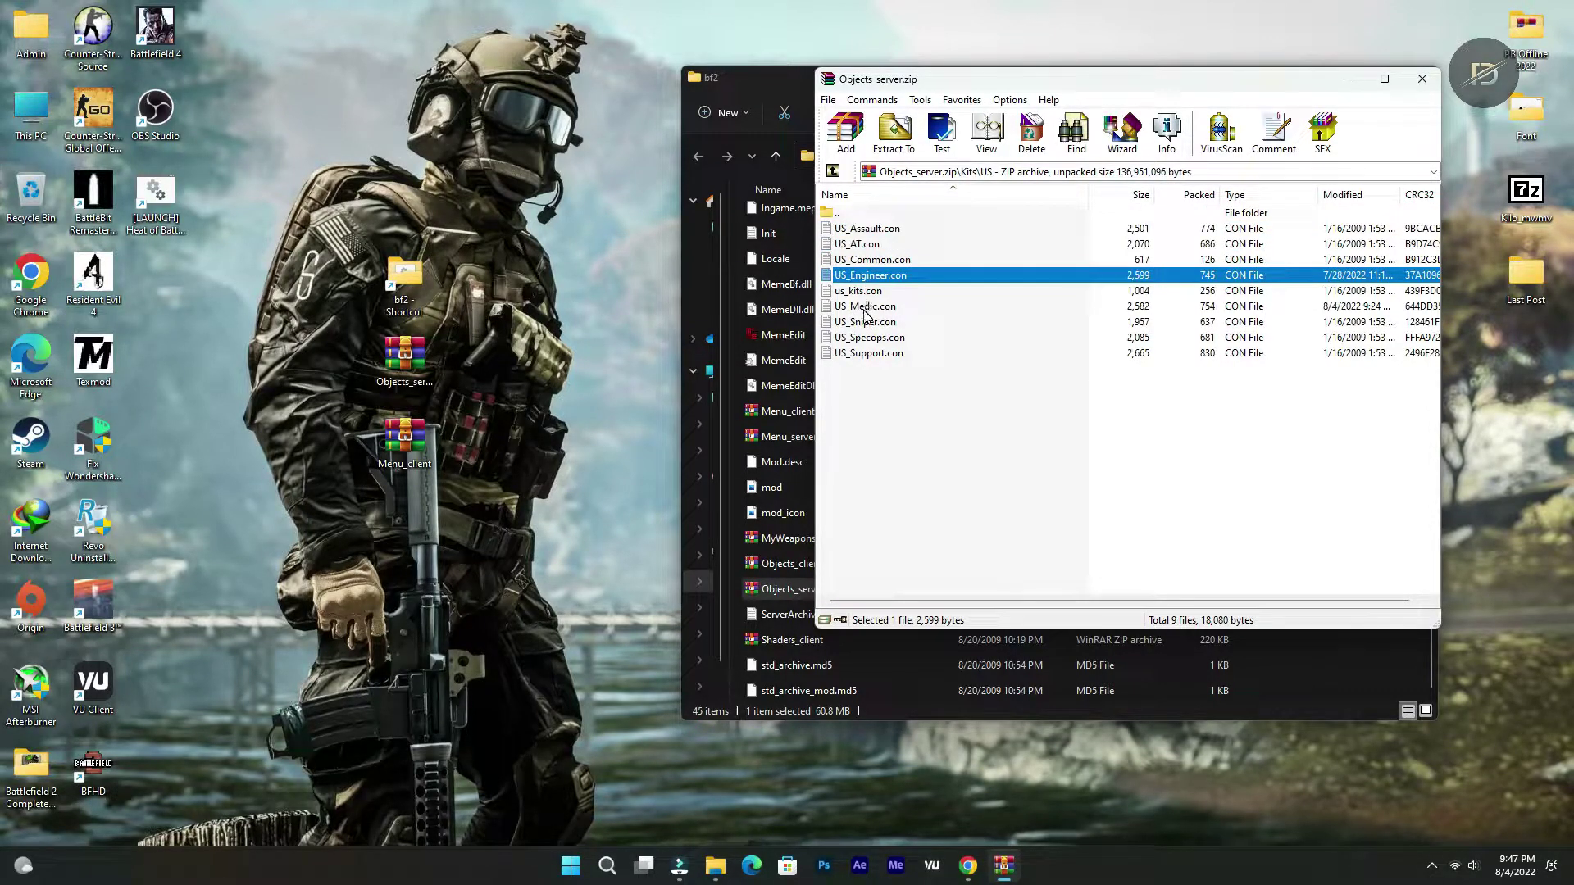
pyautogui.click(865, 307)
pyautogui.click(867, 322)
pyautogui.click(871, 338)
pyautogui.click(874, 355)
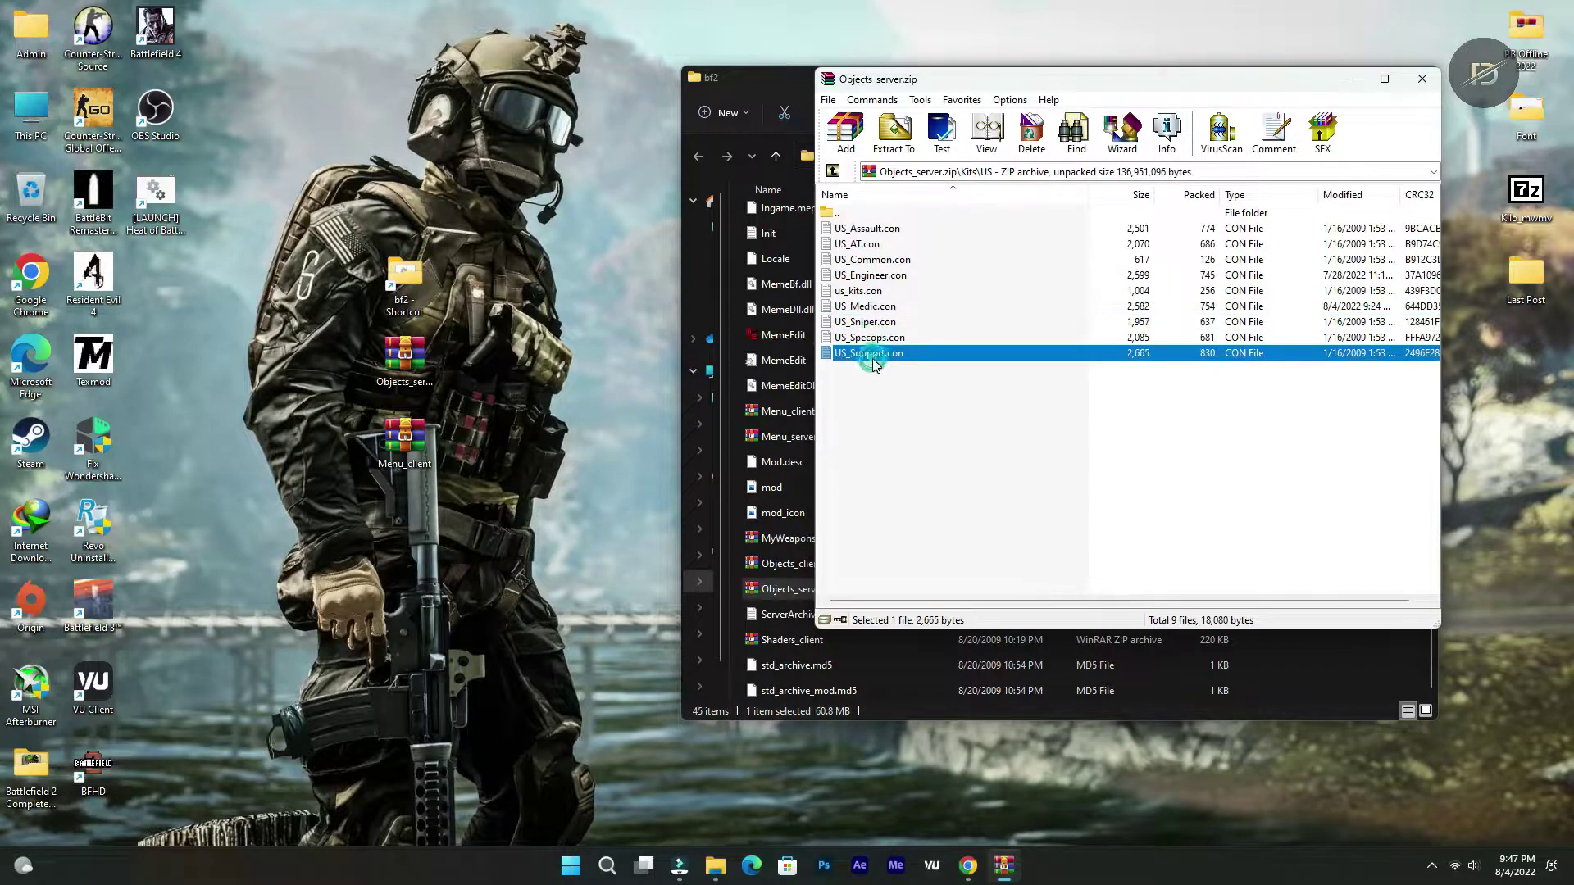
# Check the contents of US_Medic.con in the archive's Kits\US folder and extract the file to the desktop
pyautogui.doubleClick(862, 307)
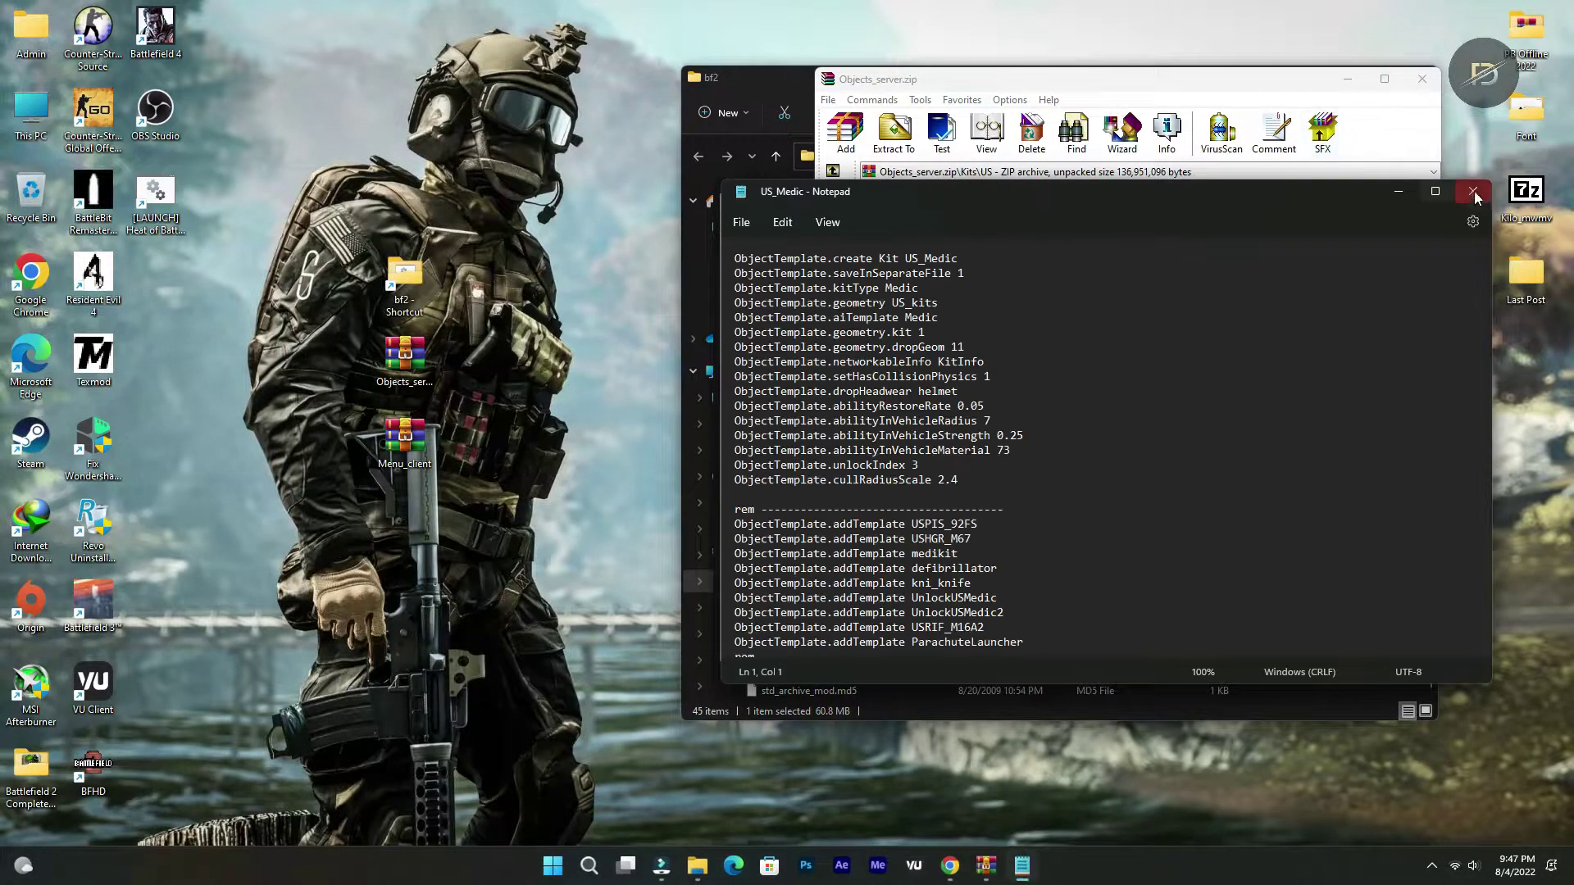
pyautogui.click(1473, 193)
pyautogui.moveTo(871, 310); pyautogui.dragTo(560, 533)
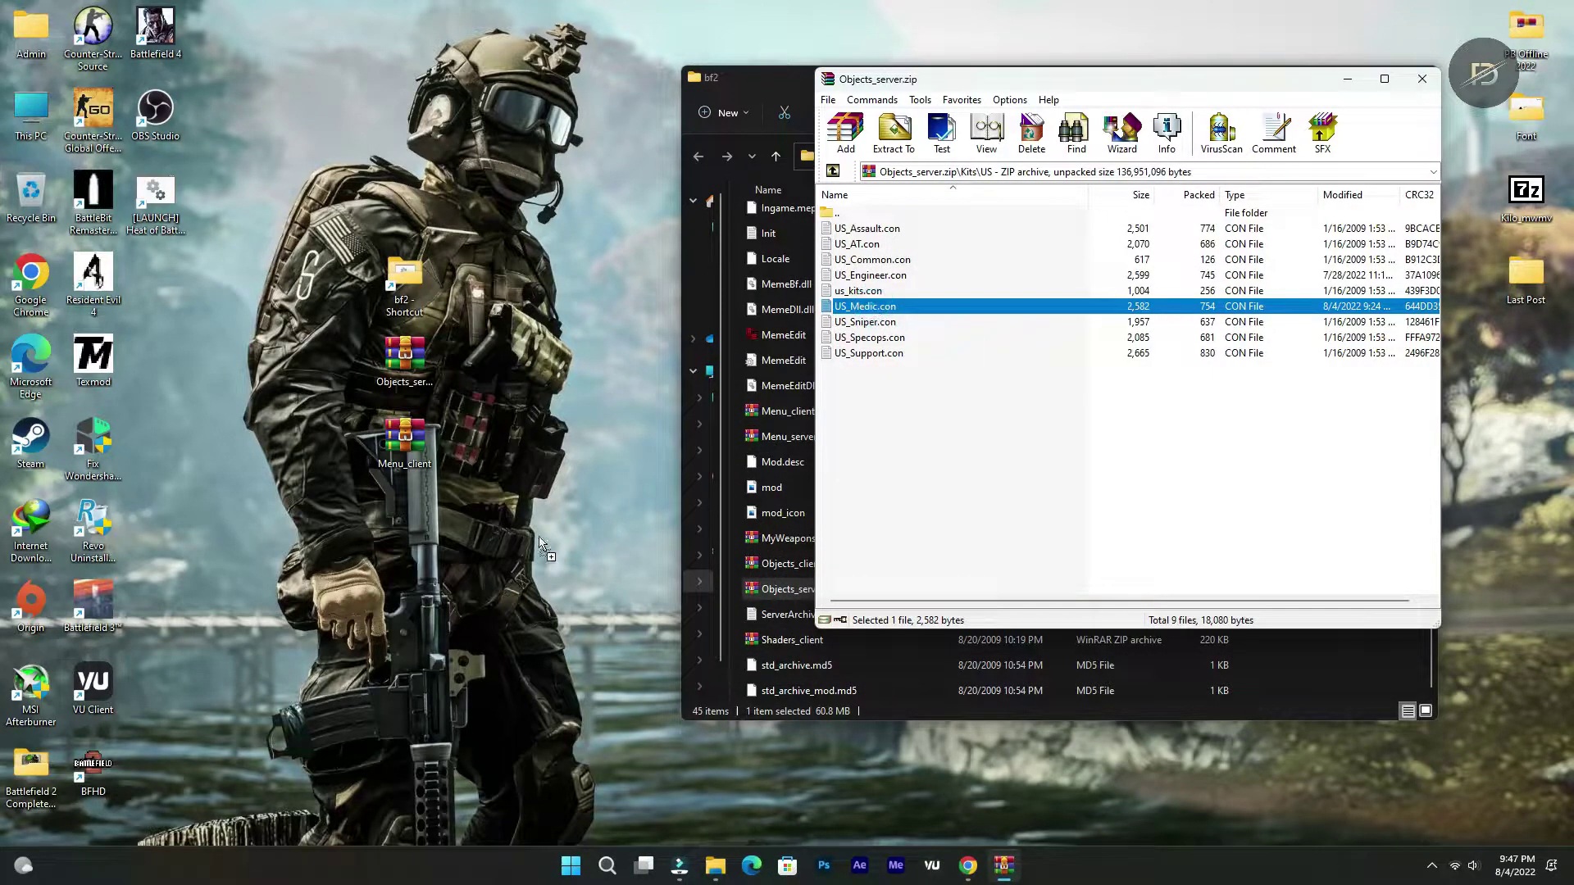
pyautogui.moveTo(420, 551); pyautogui.dragTo(419, 551)
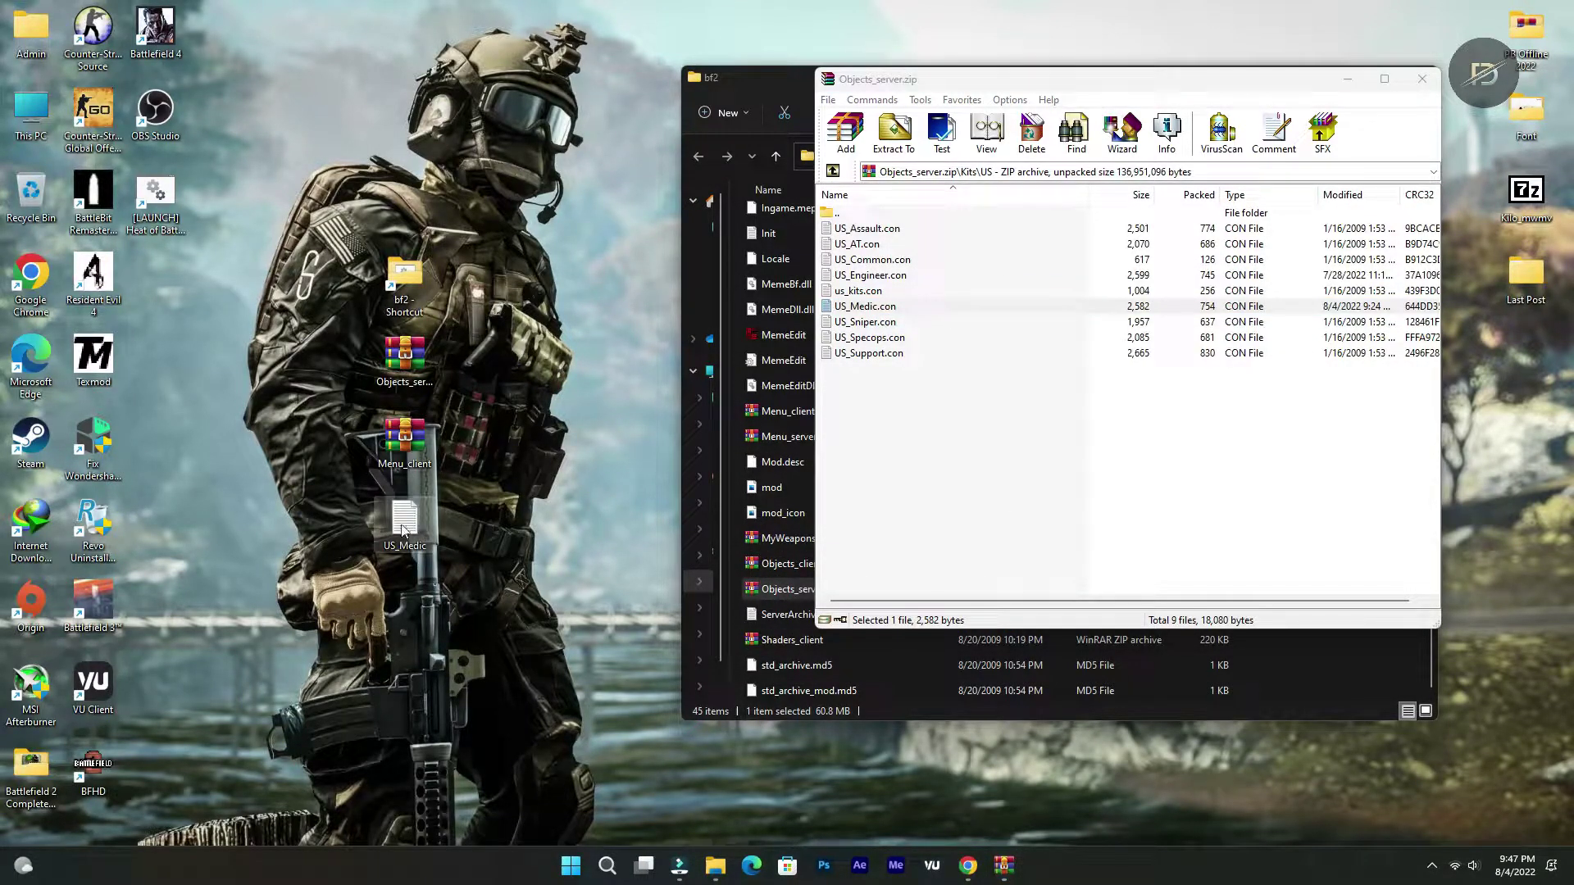
# Make sure the Read-only attribute is cleared in the properties of the desktop US_Medic file and confirm
pyautogui.rightClick(406, 525)
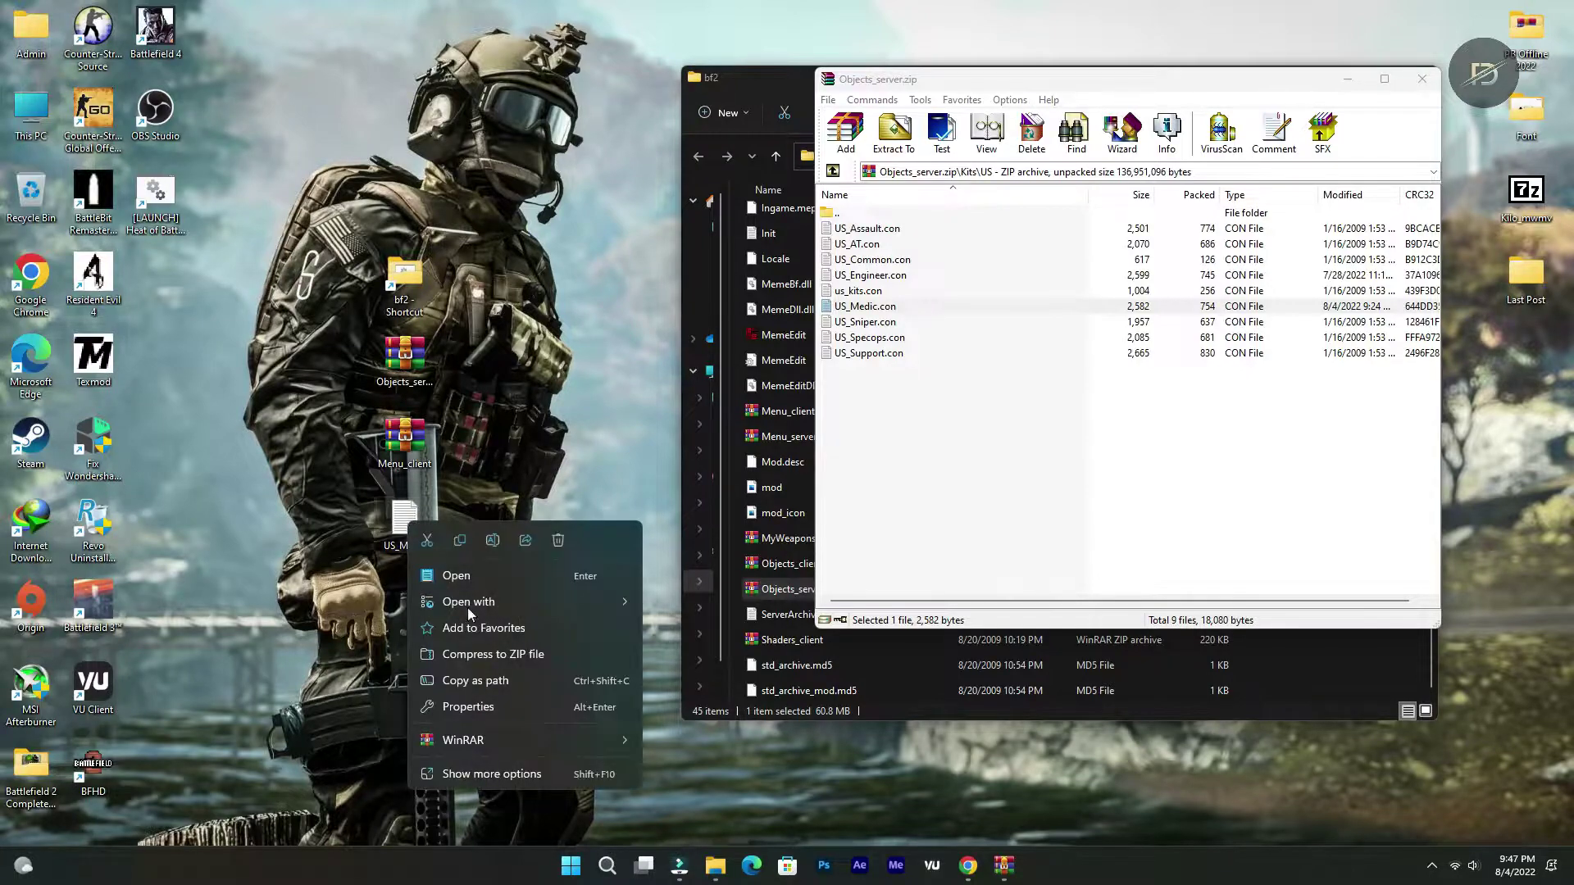
pyautogui.click(469, 711)
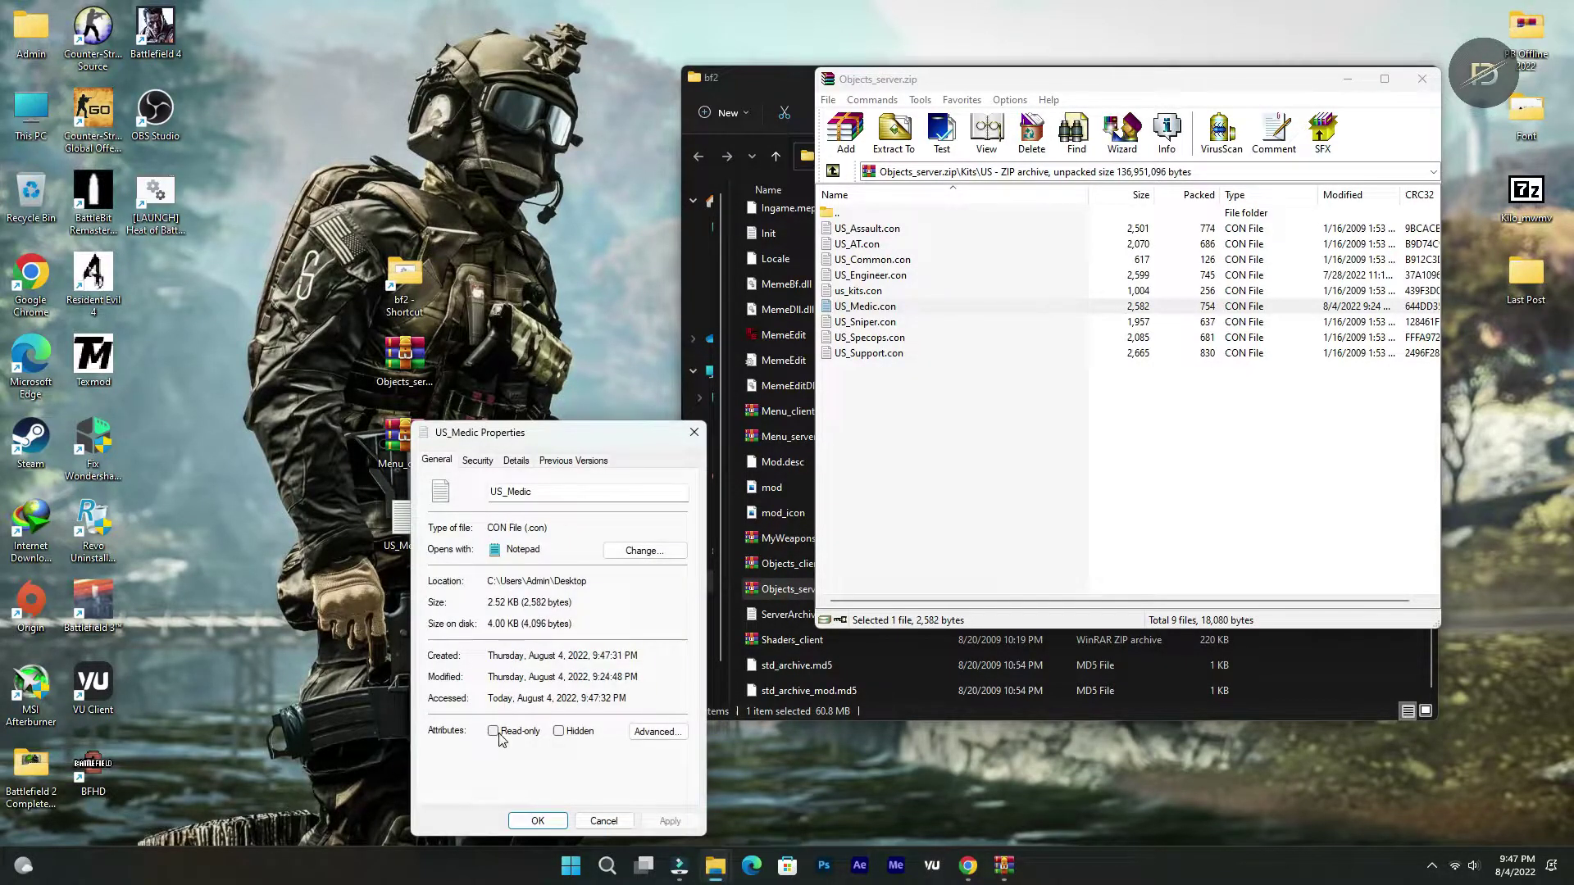
pyautogui.click(495, 733)
pyautogui.click(494, 733)
pyautogui.click(671, 821)
pyautogui.click(538, 821)
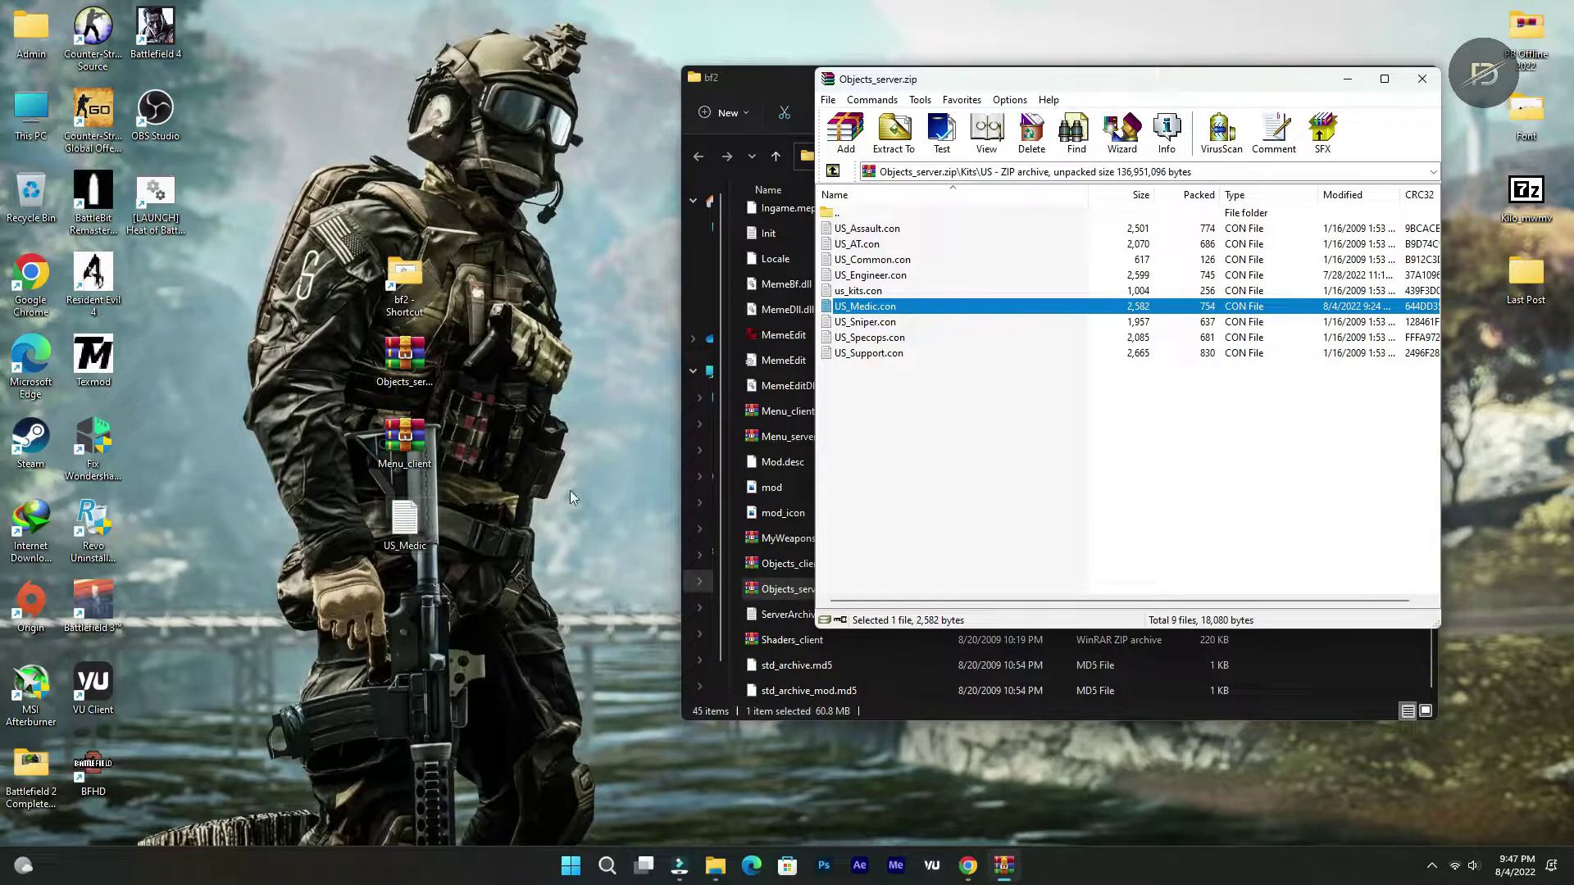
# Open the mod's Objects_server archive in a second window and go to its Weapons\Handheld\Kilo_mwmv folder
pyautogui.click(1344, 82)
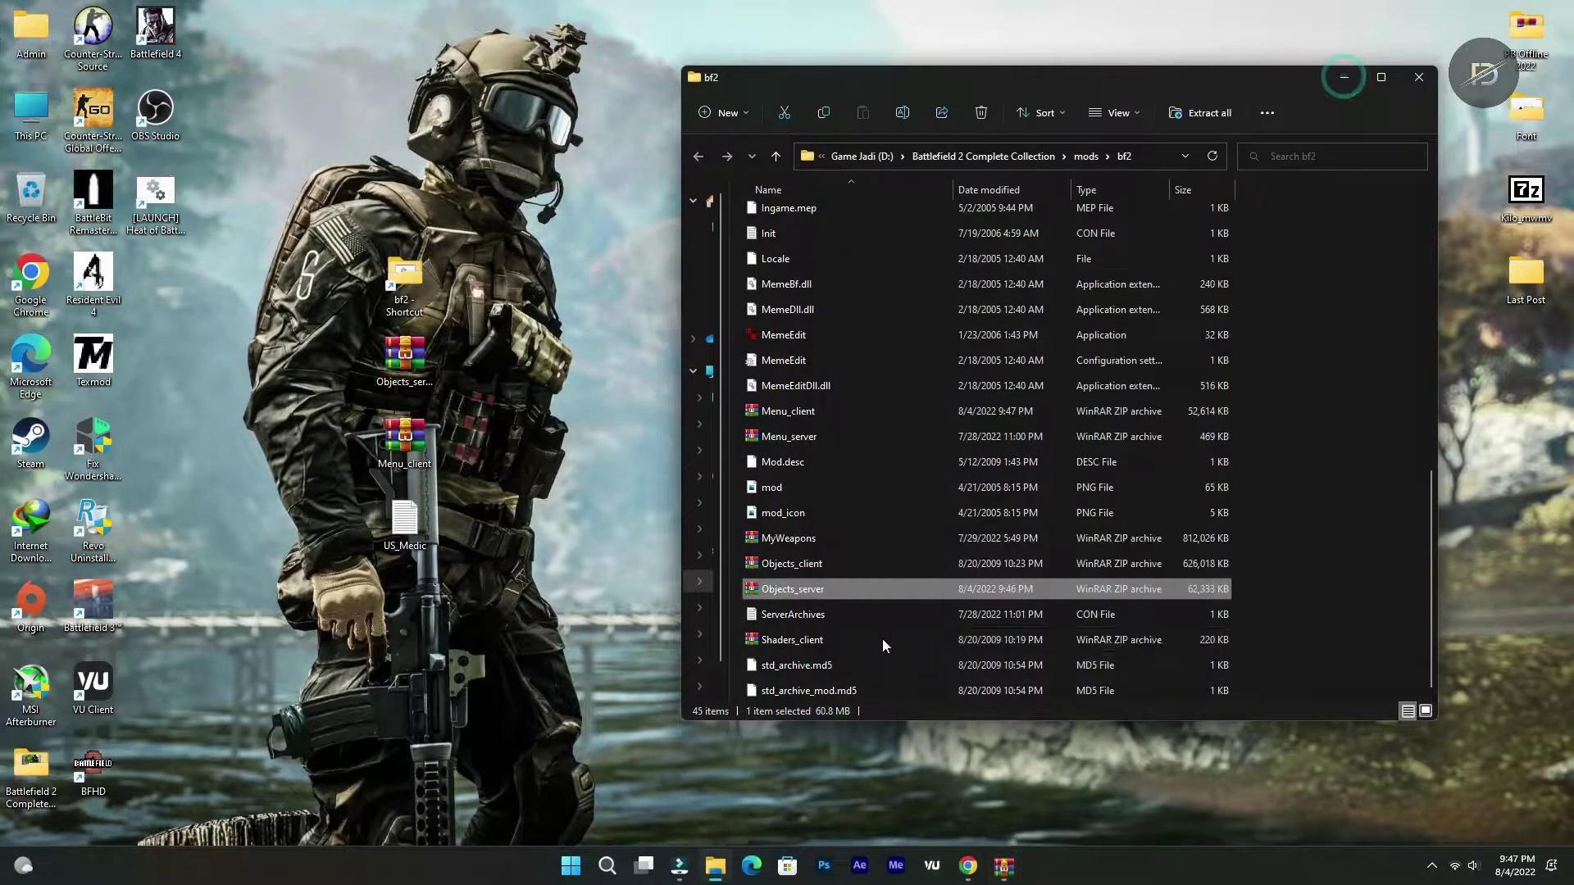
pyautogui.doubleClick(792, 591)
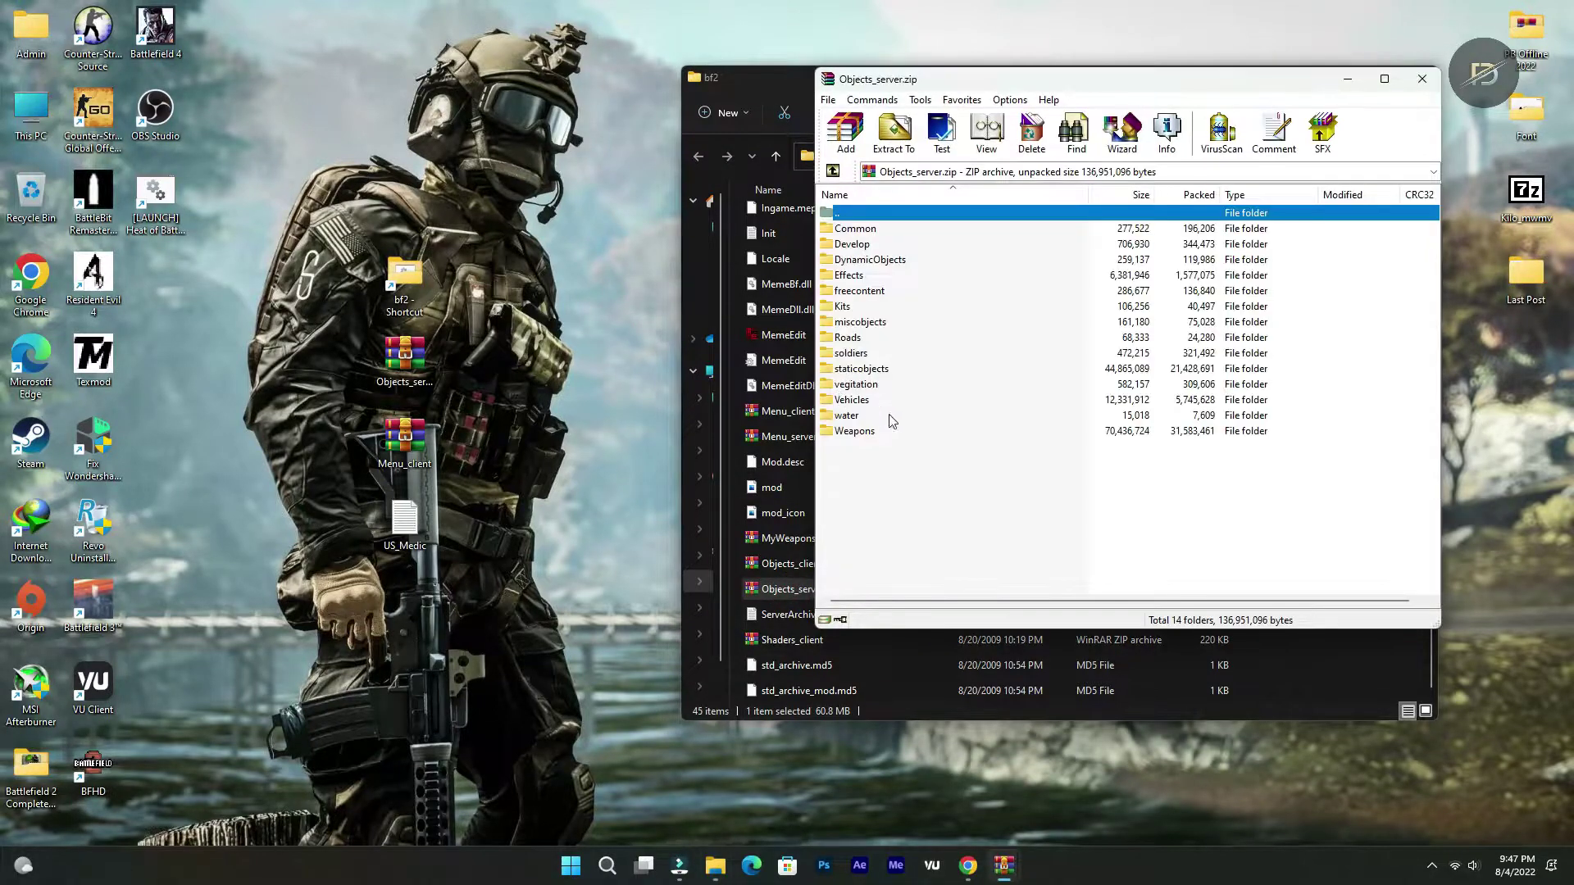
pyautogui.doubleClick(852, 307)
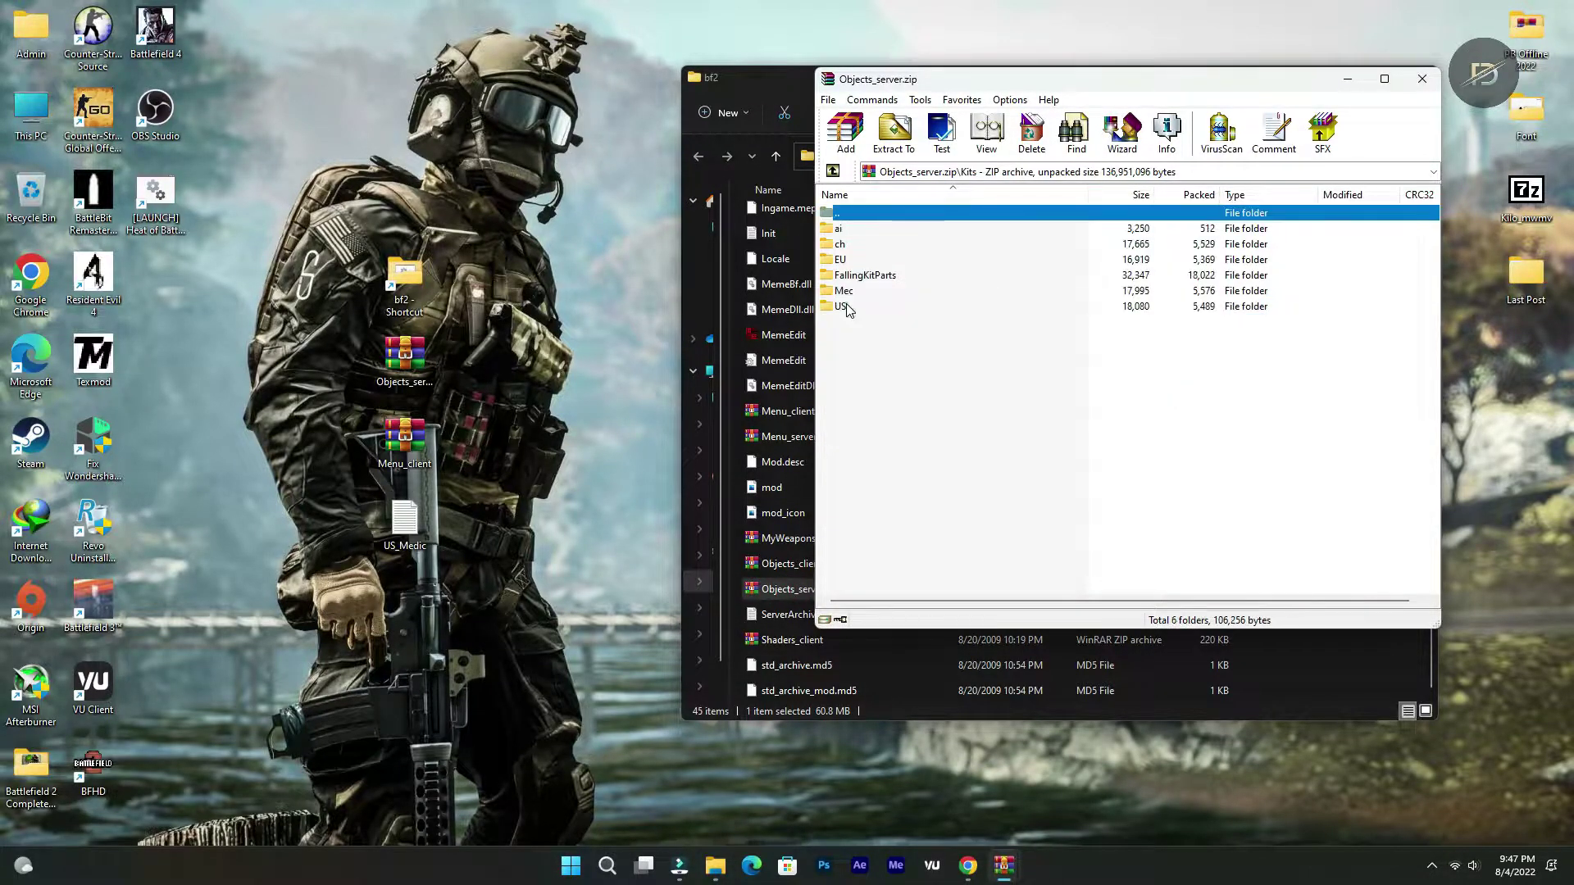
pyautogui.doubleClick(849, 213)
pyautogui.doubleClick(853, 432)
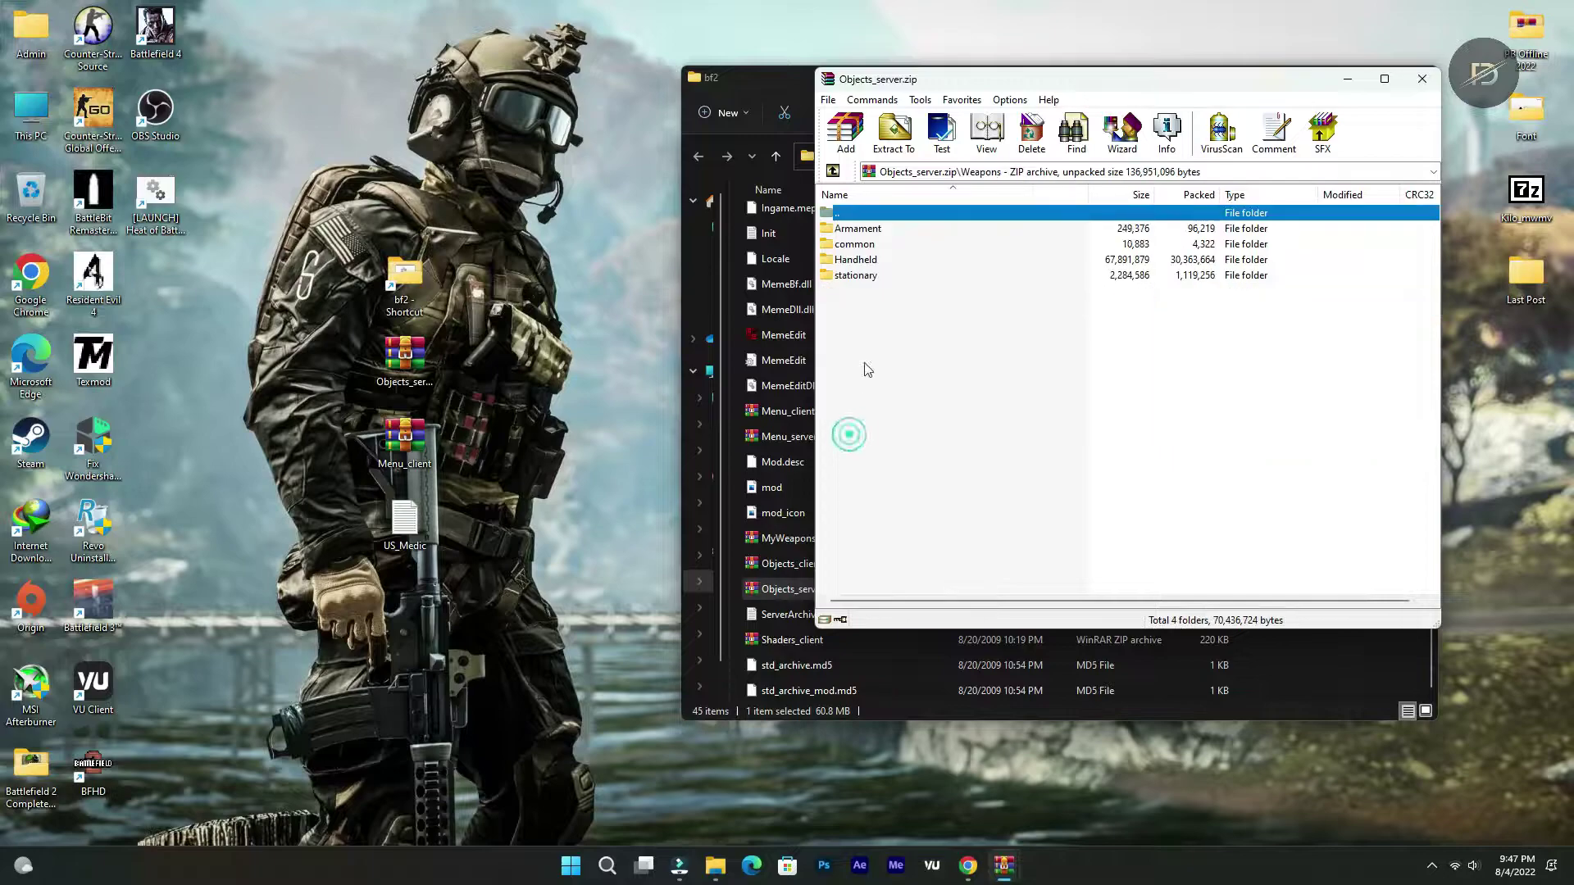
pyautogui.doubleClick(849, 259)
pyautogui.click(886, 338)
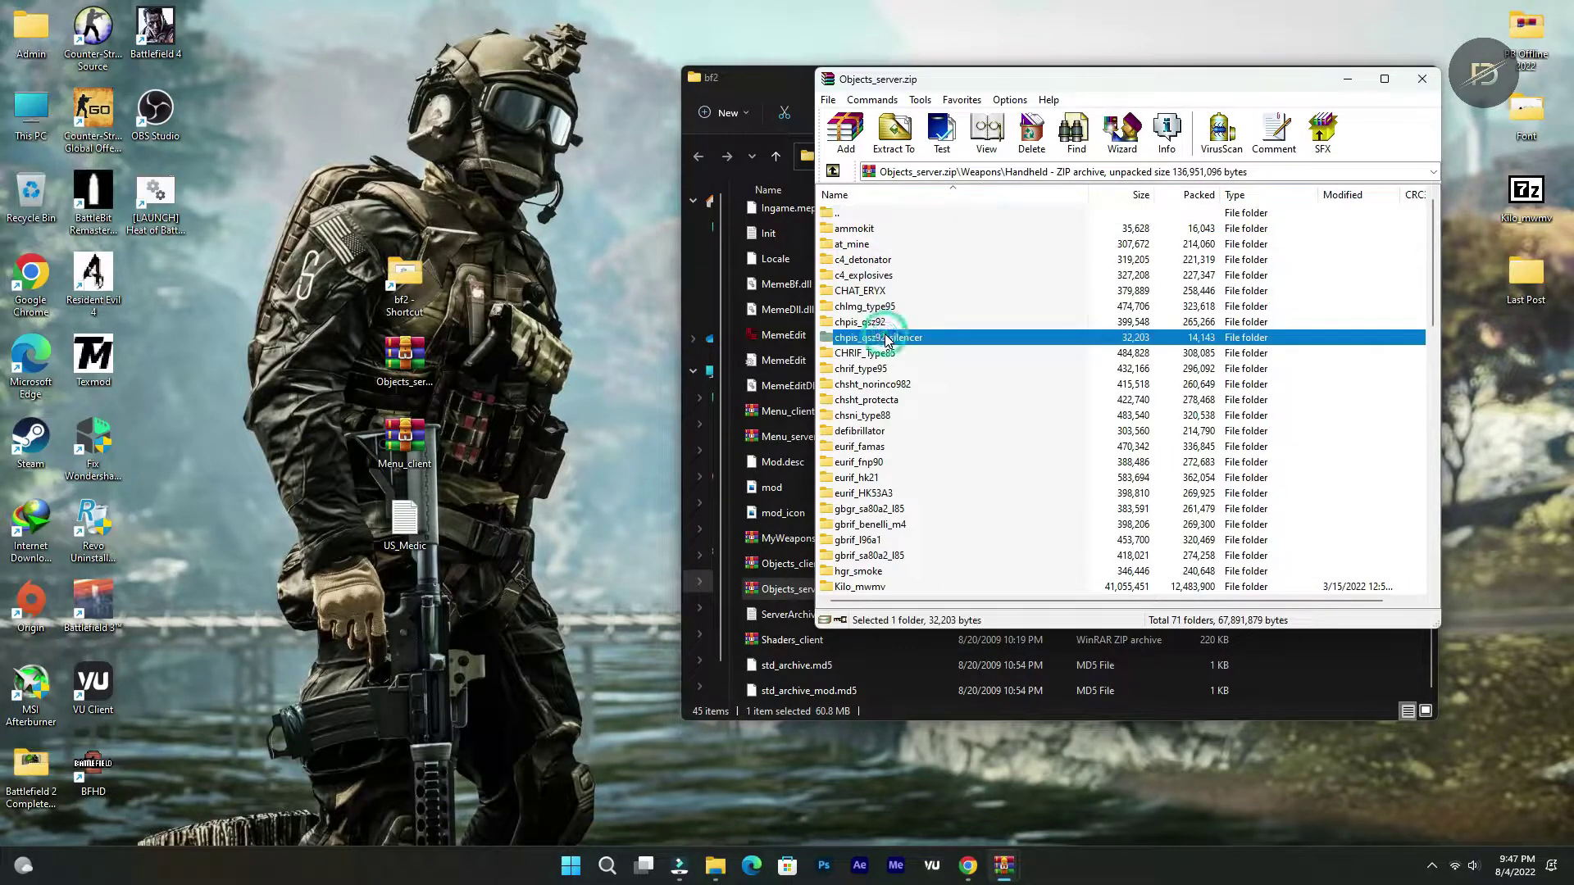
pyautogui.press('k')
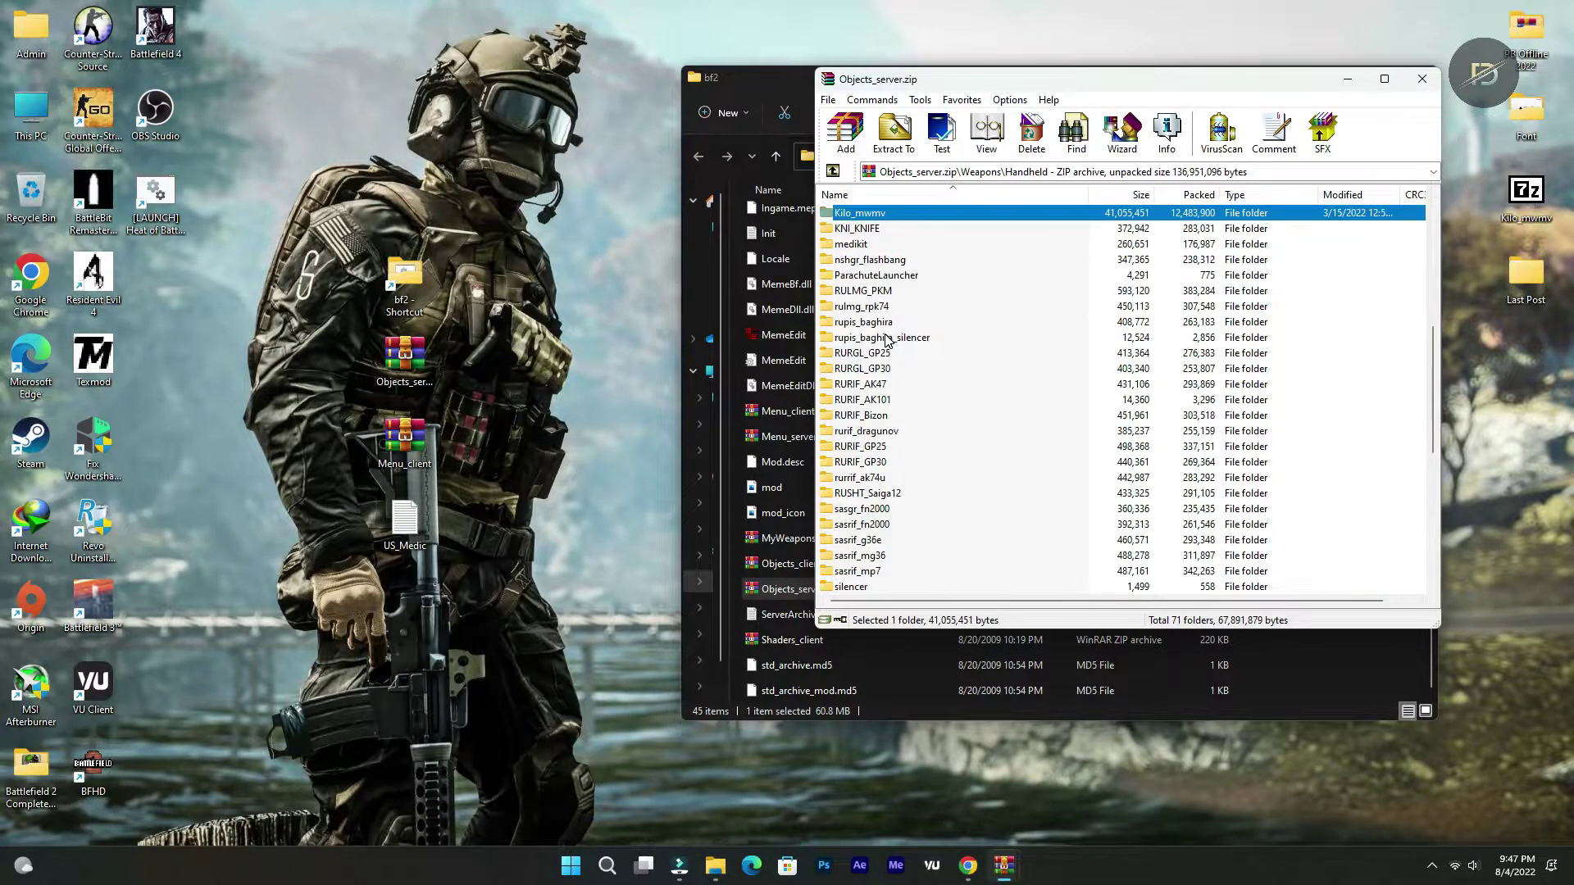
pyautogui.doubleClick(867, 217)
# Copy the weapon name kilo_mwmv from the .tweak file's name, close that archive window and return to the one showing Kits\US
pyautogui.click(871, 343)
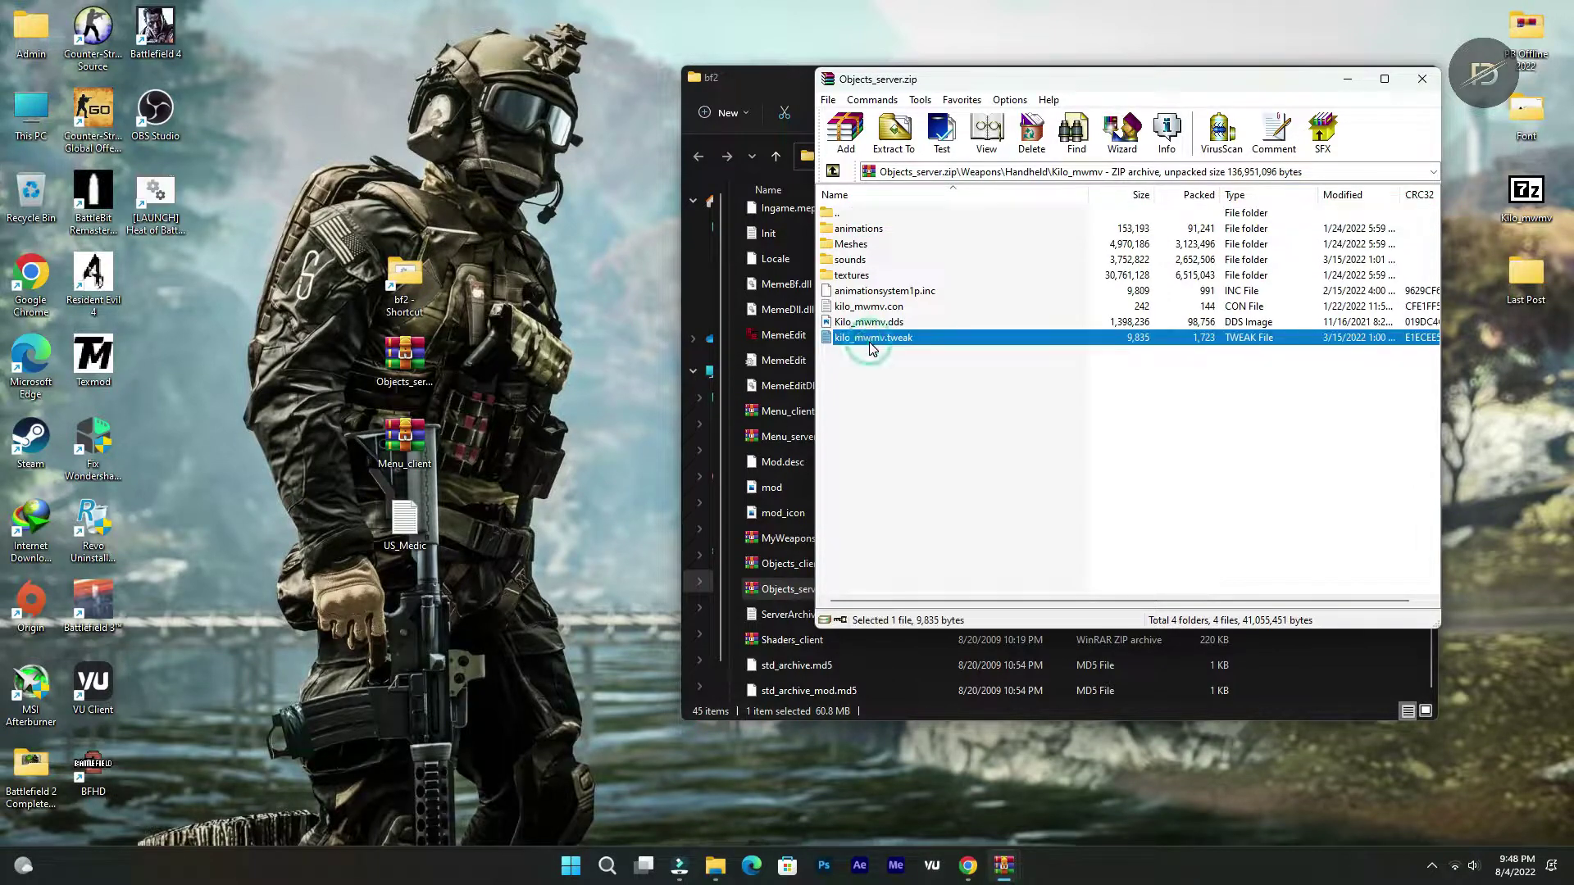
pyautogui.click(871, 343)
pyautogui.rightClick(871, 339)
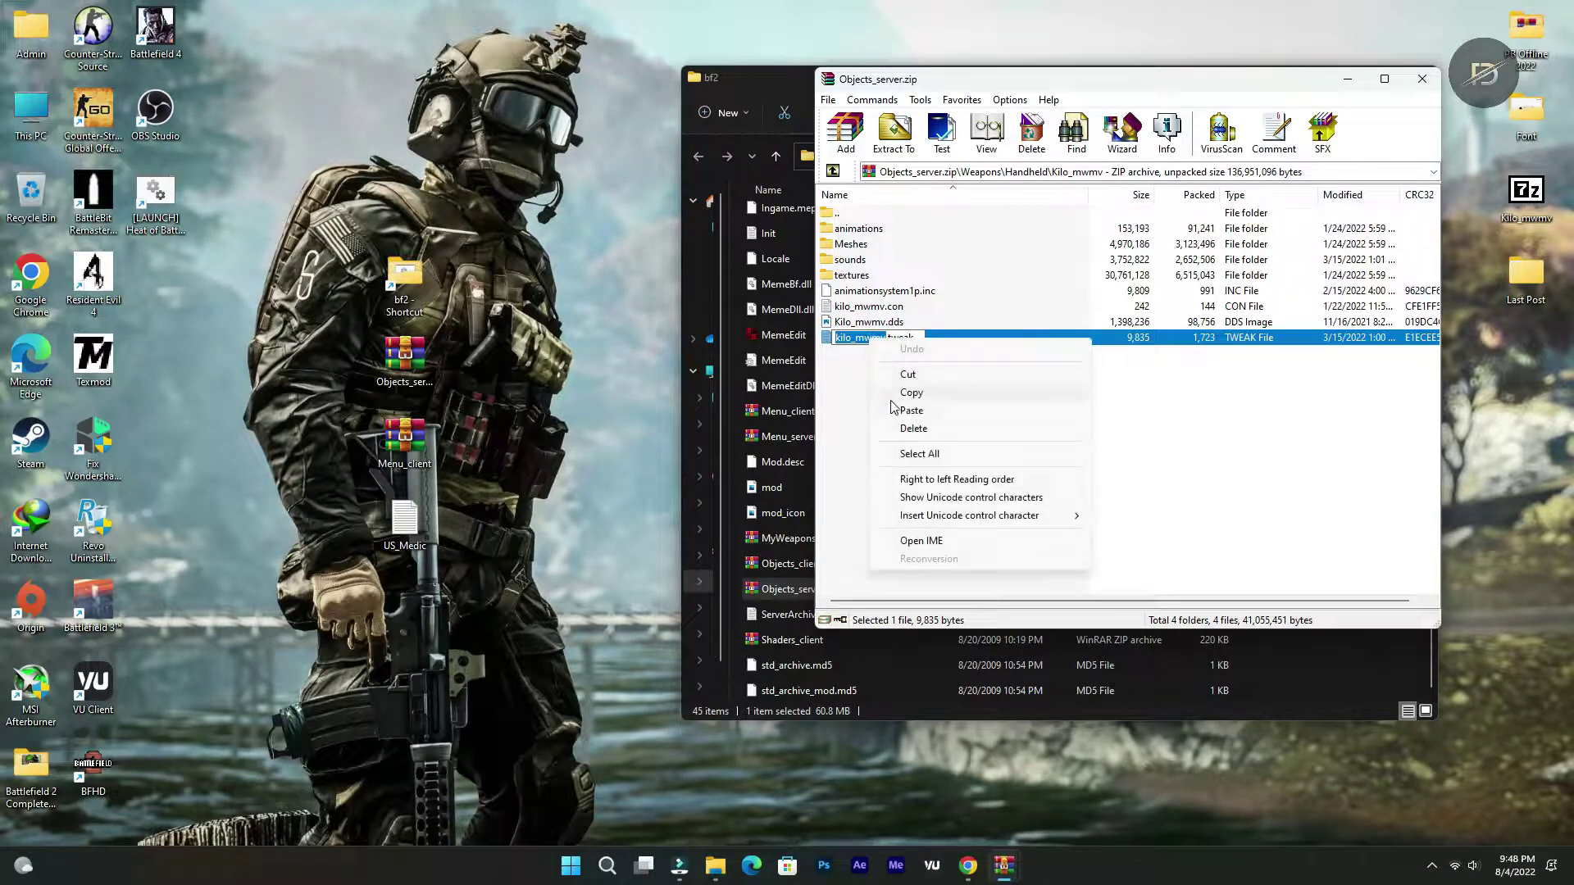
pyautogui.click(914, 397)
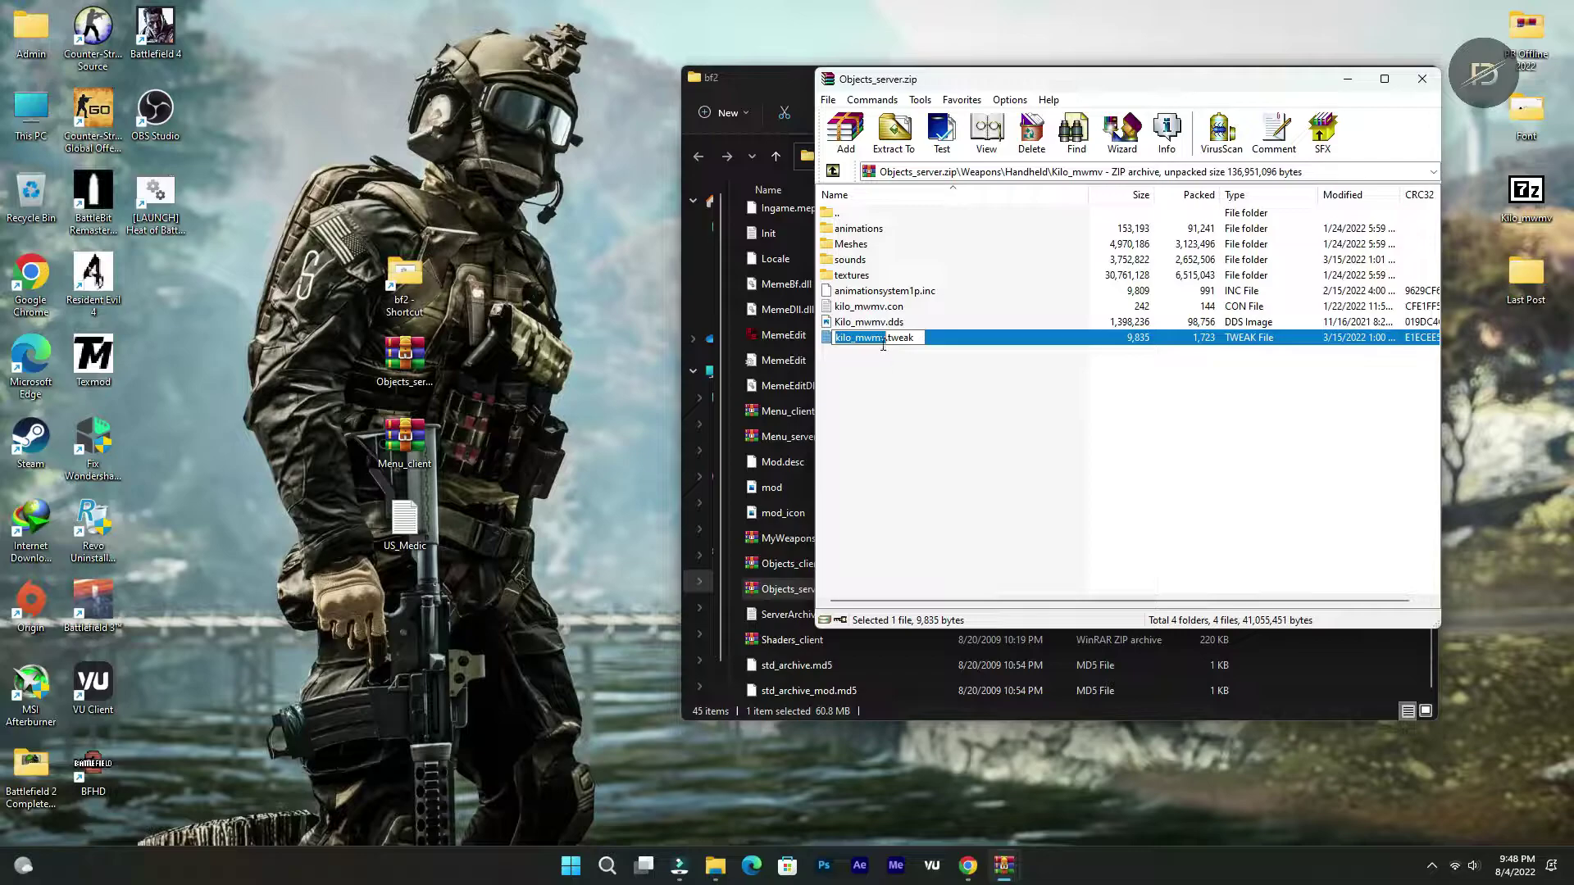
pyautogui.click(1423, 79)
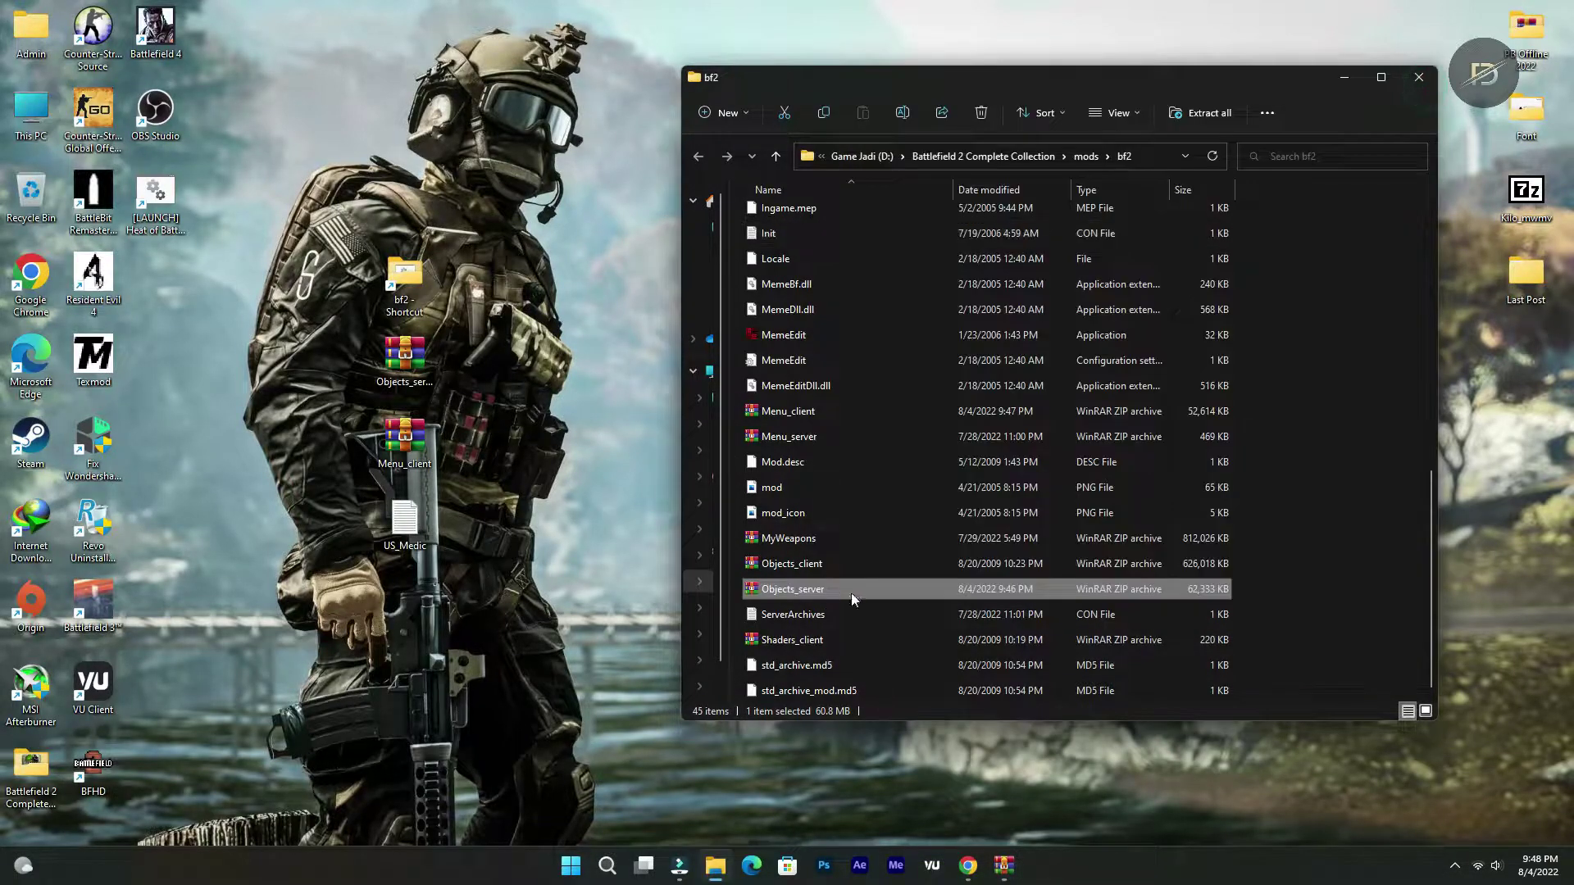
pyautogui.click(1015, 864)
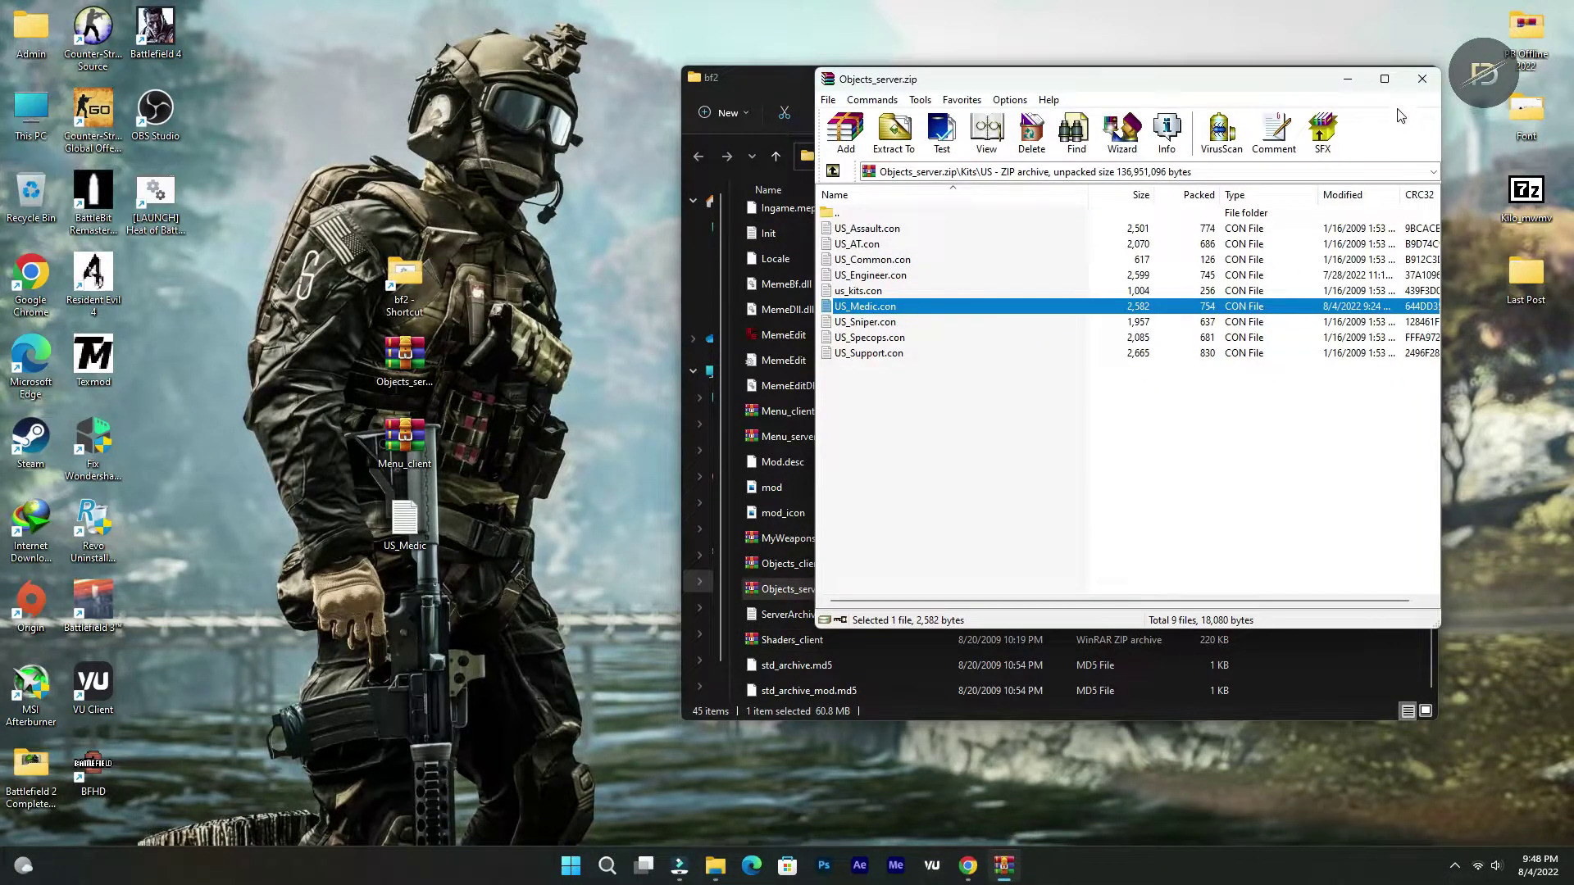
# Replace USRIF_M16A2 with kilo_mwmv in the addTemplate line of the desktop US_Medic file, save the change and close it
pyautogui.doubleClick(402, 525)
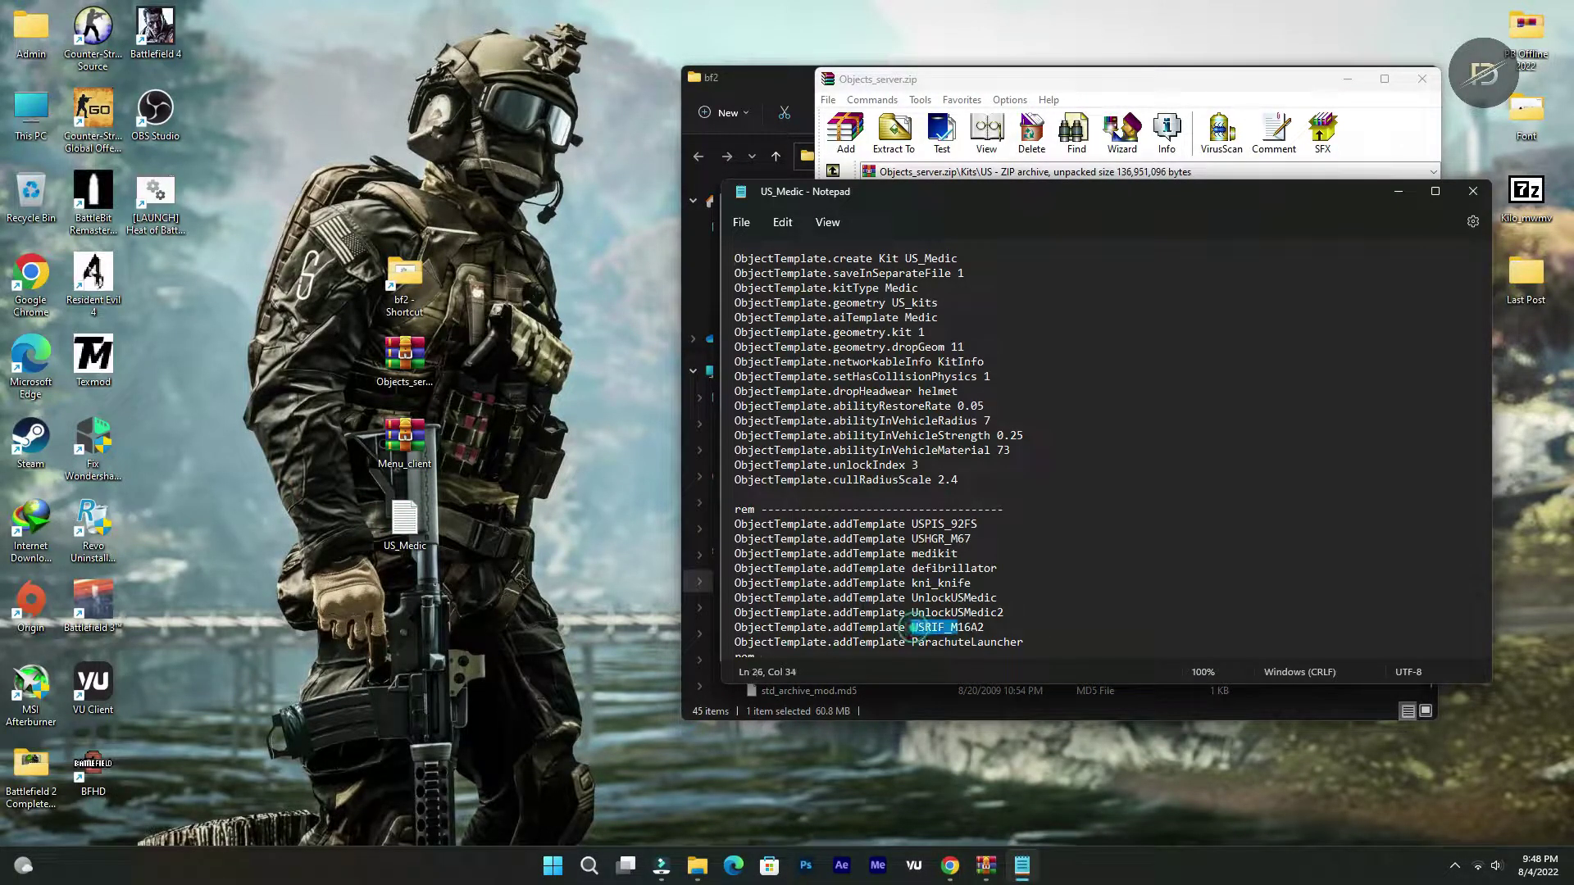
pyautogui.doubleClick(951, 628)
pyautogui.rightClick(974, 635)
pyautogui.click(1009, 410)
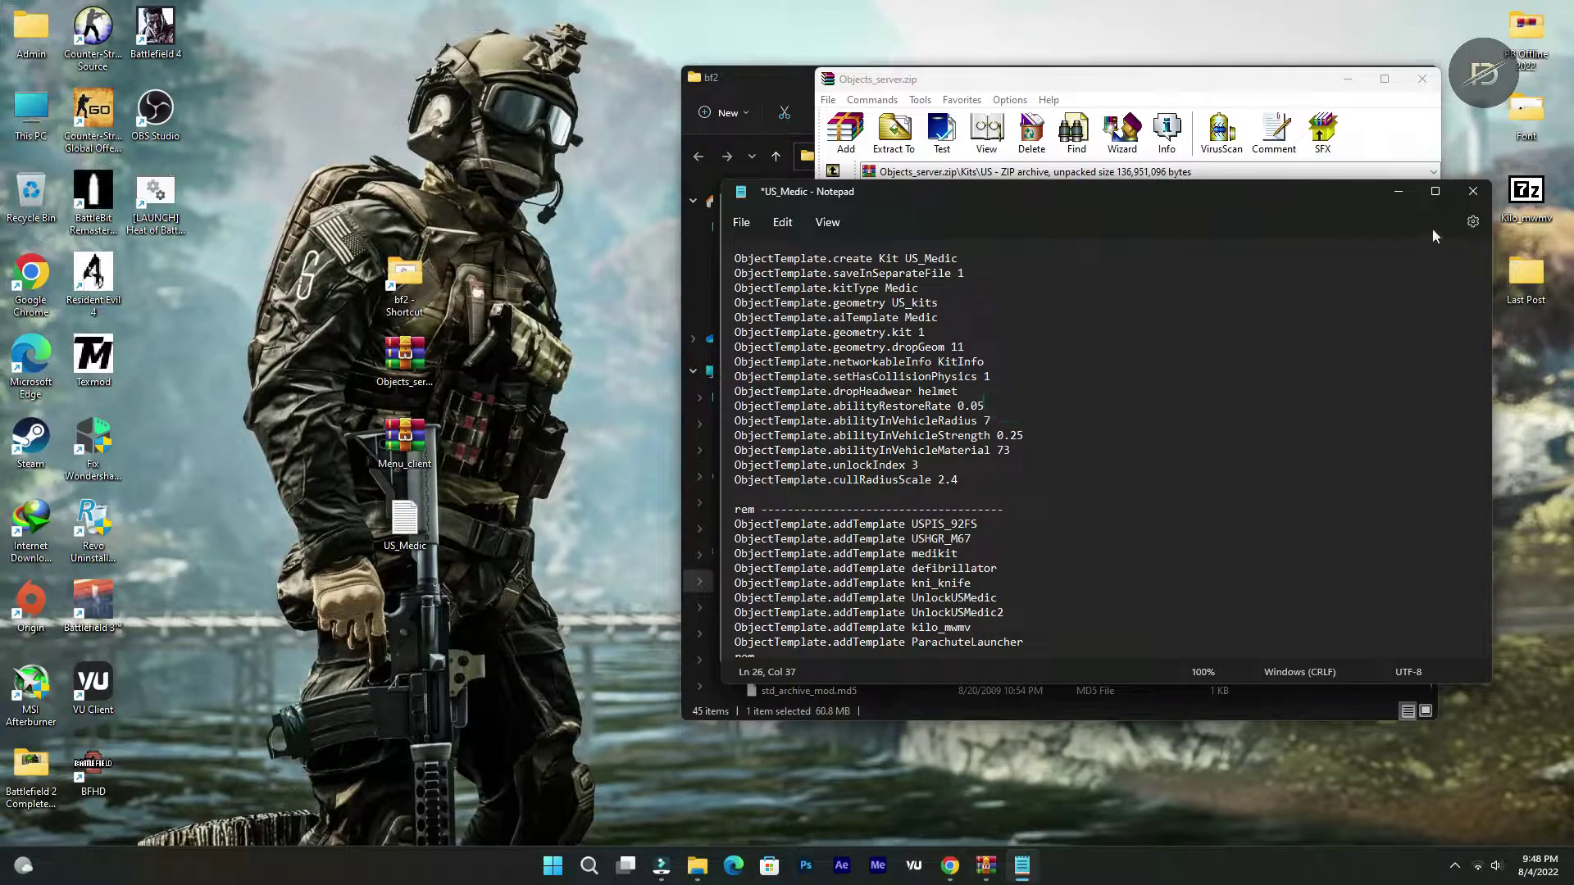
pyautogui.click(1473, 195)
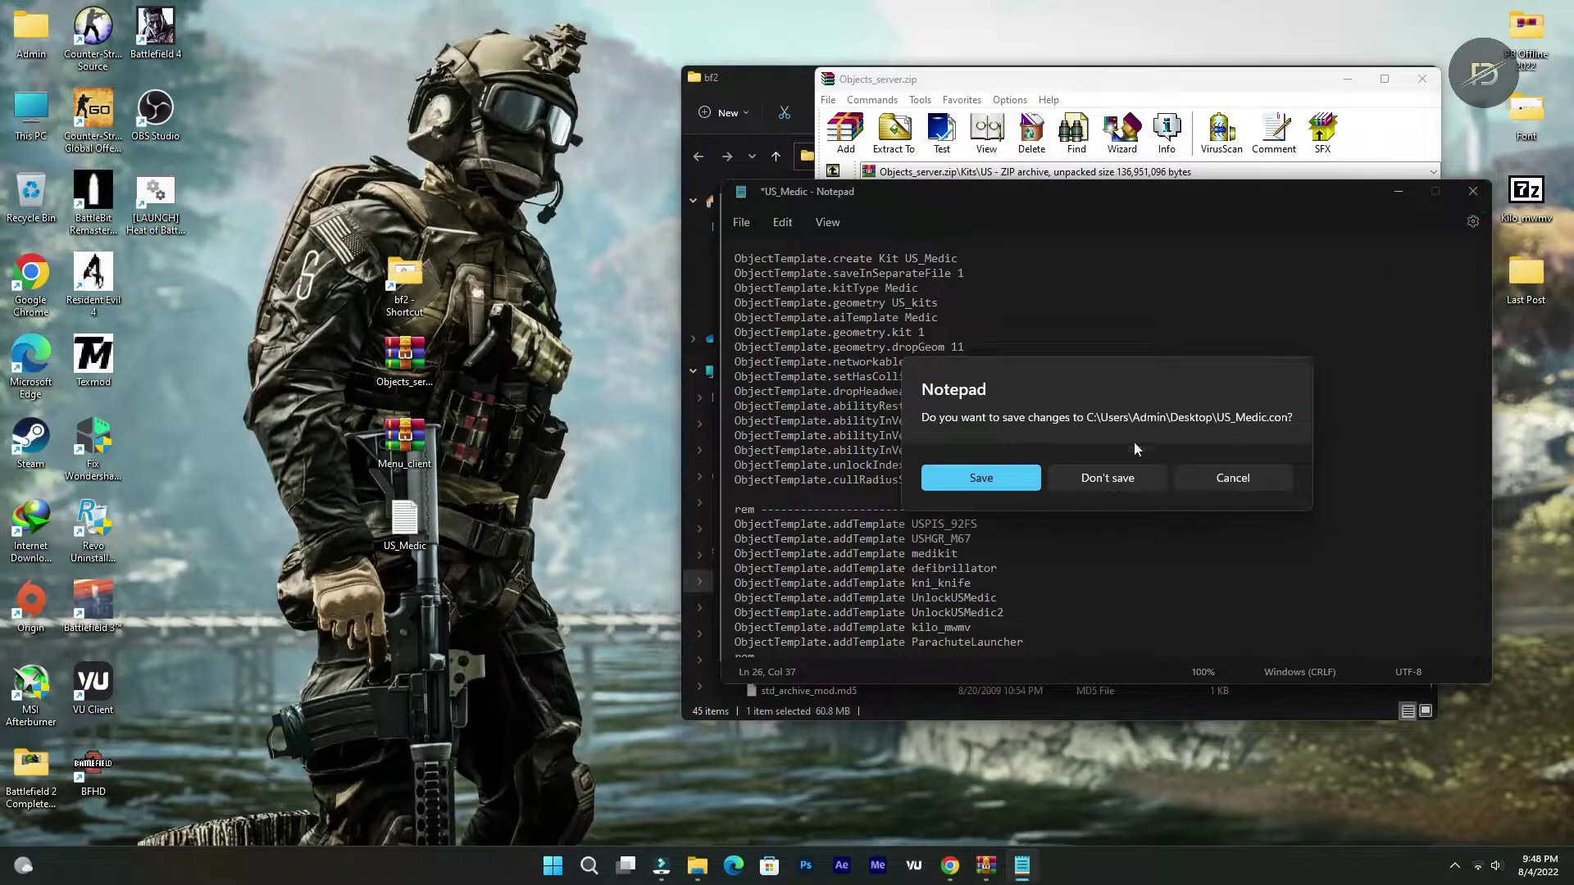
pyautogui.click(984, 478)
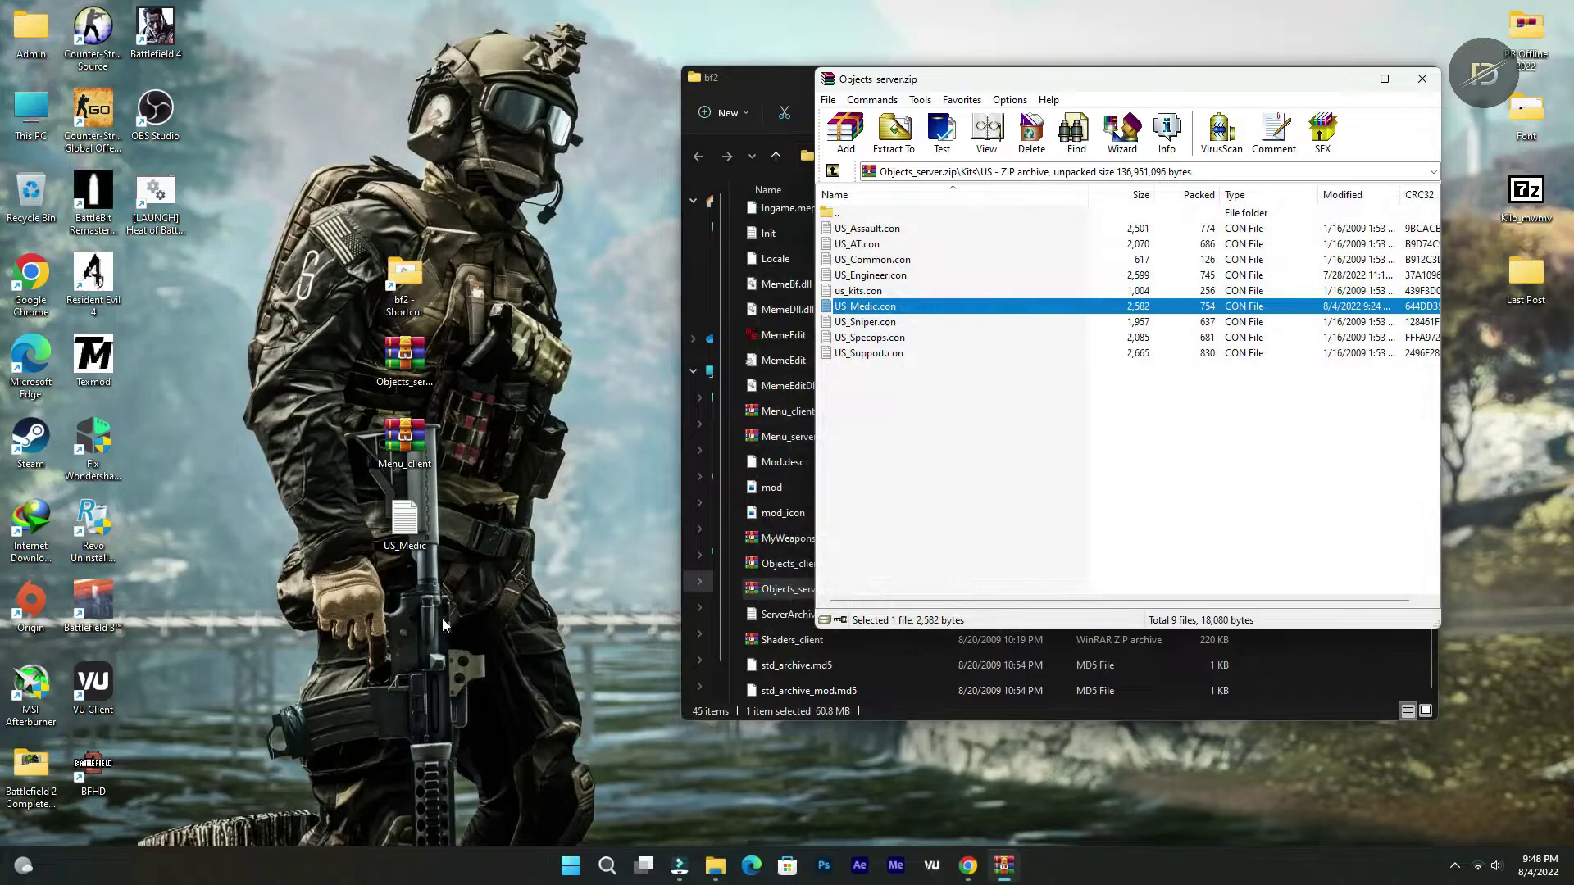
# Add the edited US_Medic.con to Kits\US in the mod's Objects_server.zip with the default archive settings and close the archive
pyautogui.moveTo(413, 529); pyautogui.dragTo(921, 385)
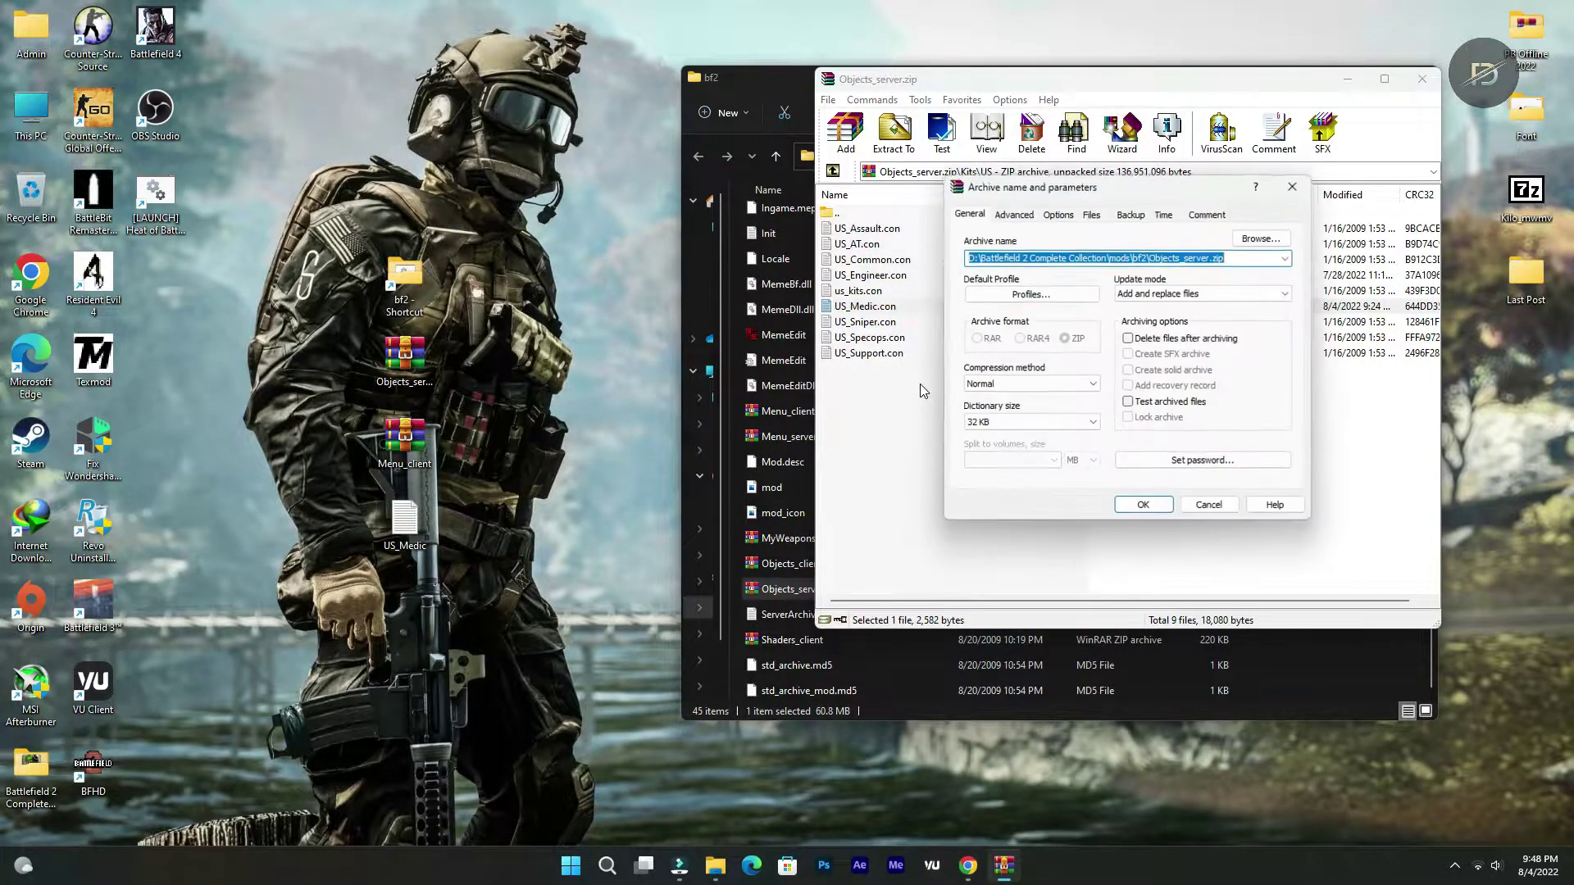
pyautogui.click(1145, 507)
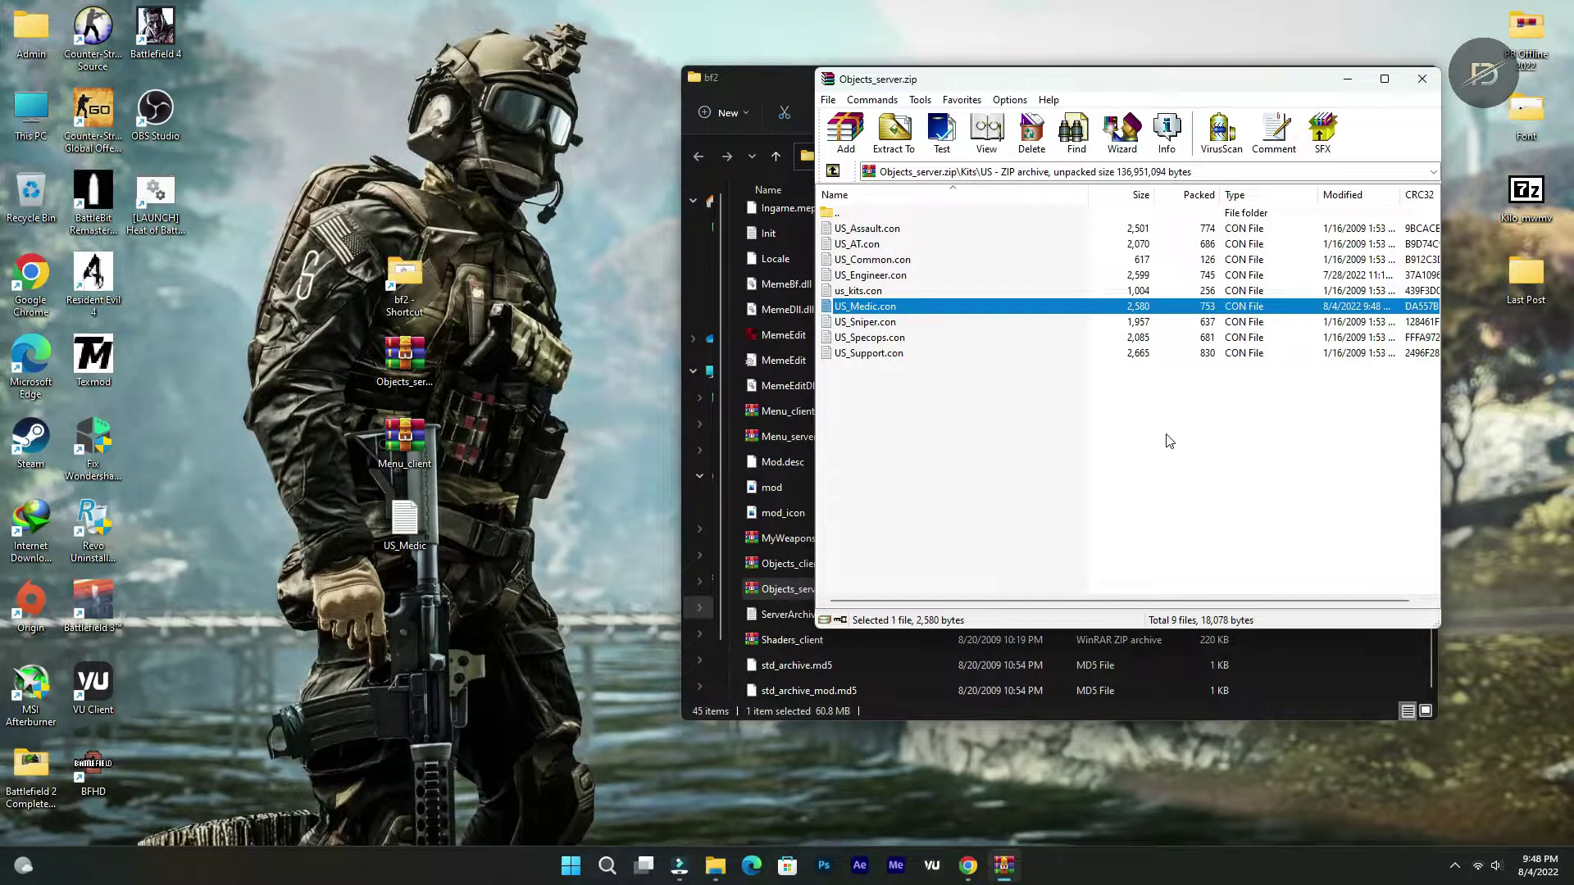
pyautogui.click(1423, 80)
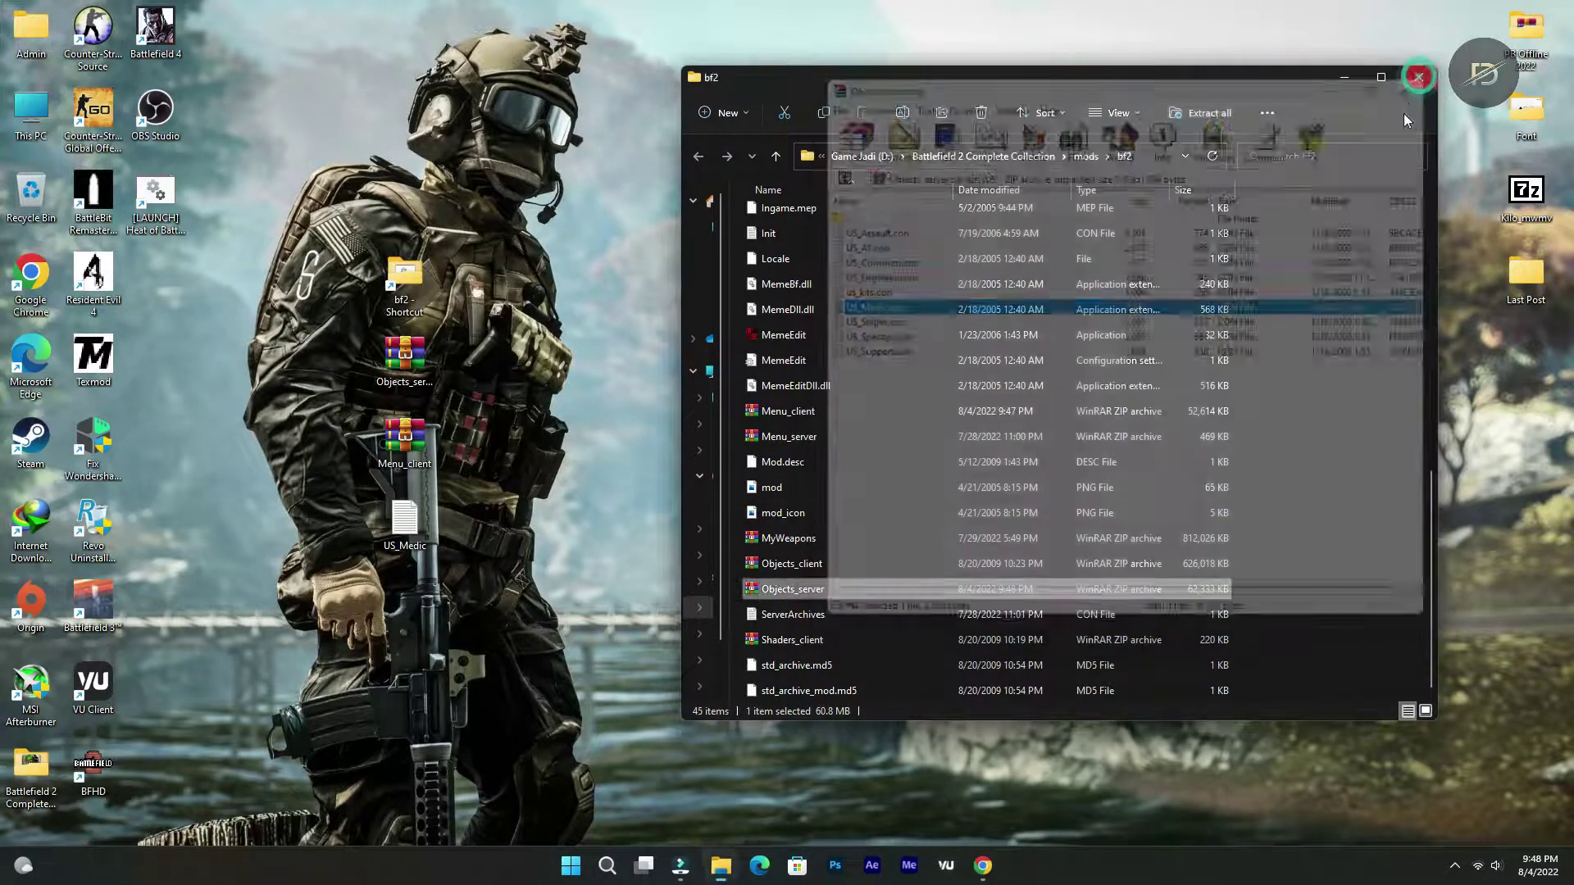
# Launch Battlefield 2 with the Bf2_Test batch file and start the singleplayer map Strike At Karkand
pyautogui.scroll(2, 921, 445)
pyautogui.scroll(4, 893, 459)
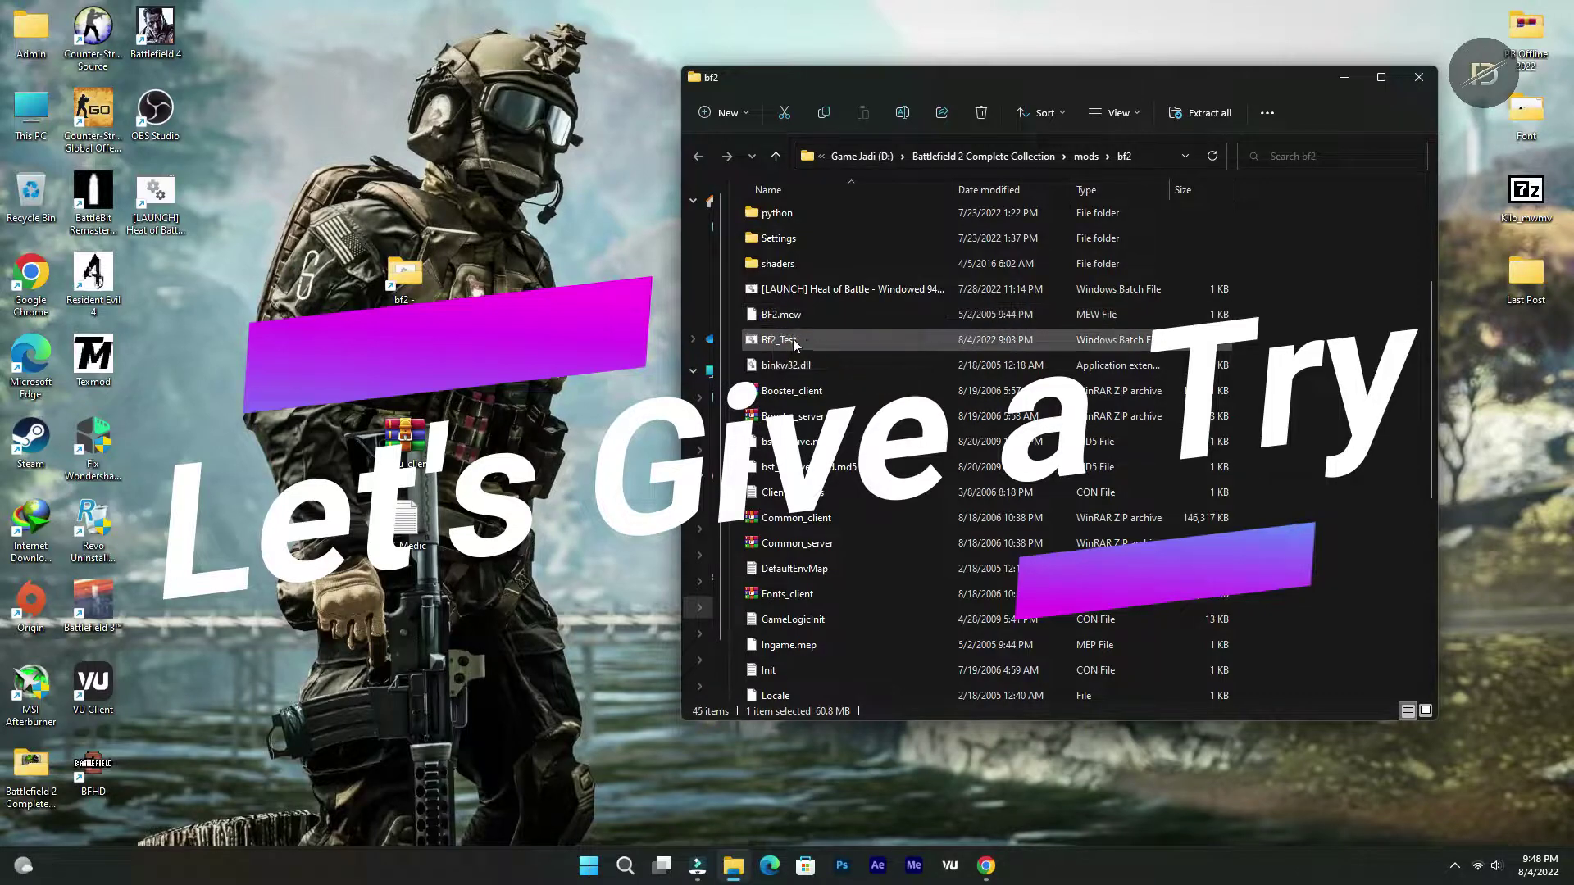
pyautogui.doubleClick(796, 341)
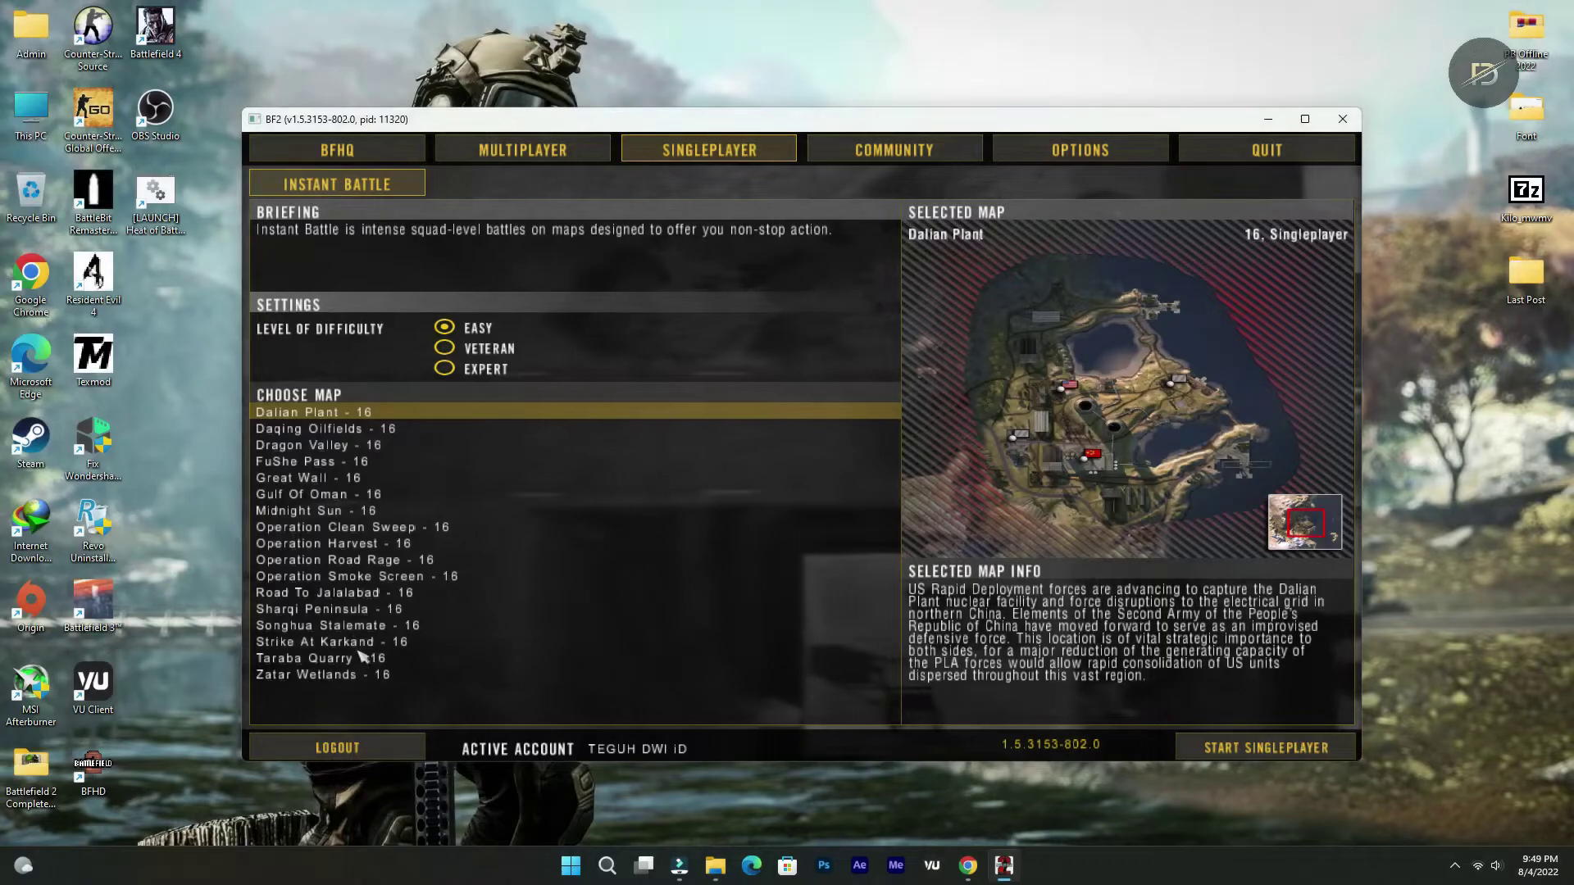
pyautogui.click(492, 643)
pyautogui.click(1252, 750)
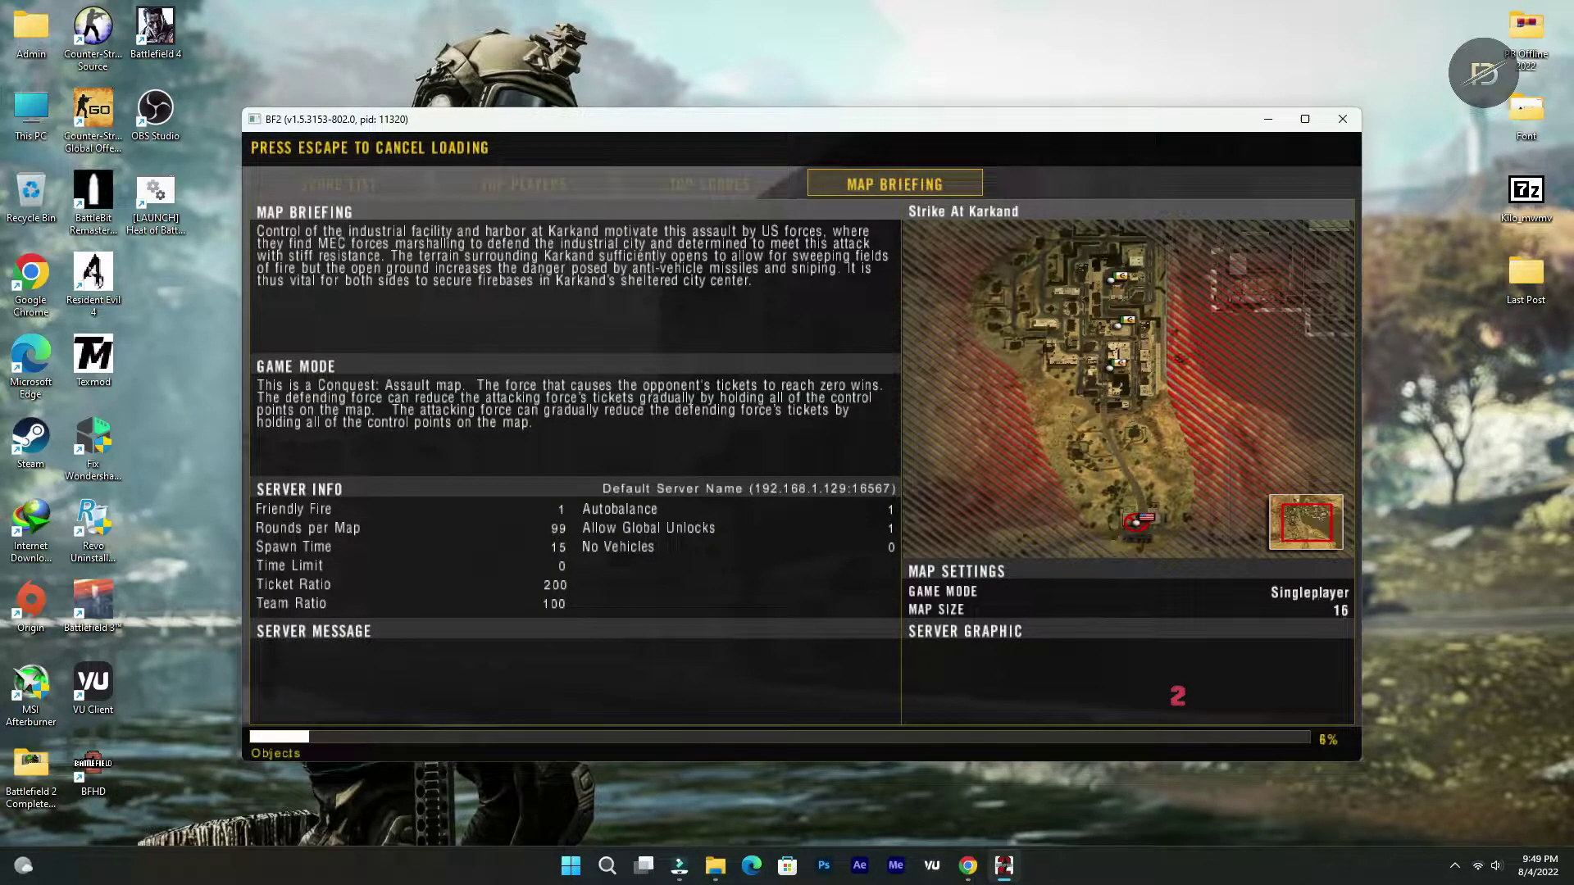
pyautogui.press('XF86AudioLowerVolume')
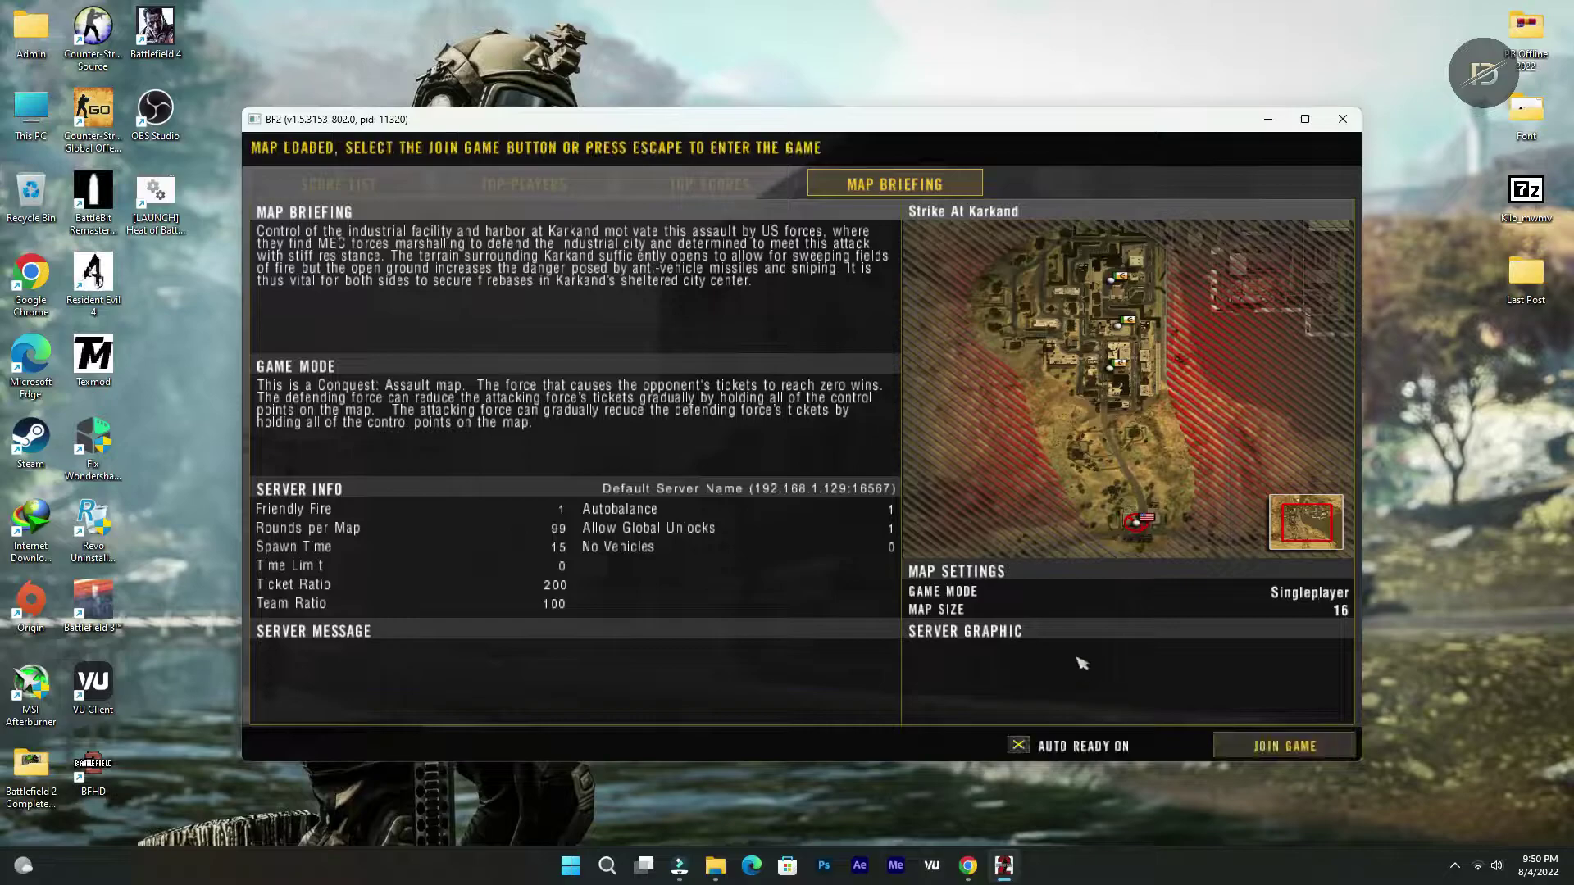
# Join the game and spawn with the USMC Medic kit at the northernmost available spawn point
pyautogui.click(1284, 746)
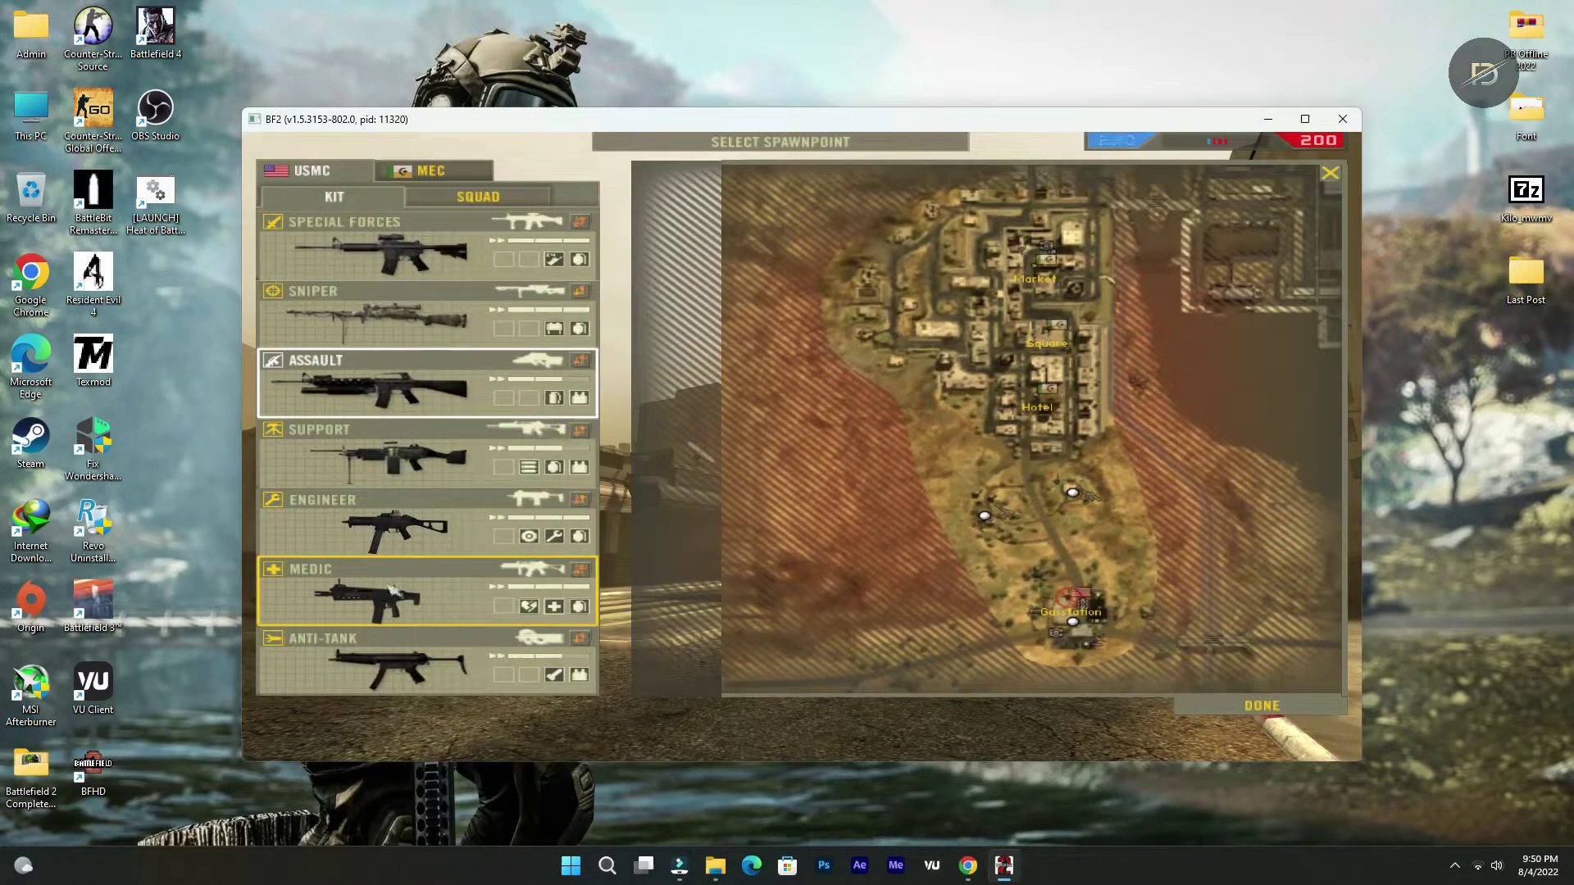
pyautogui.click(480, 603)
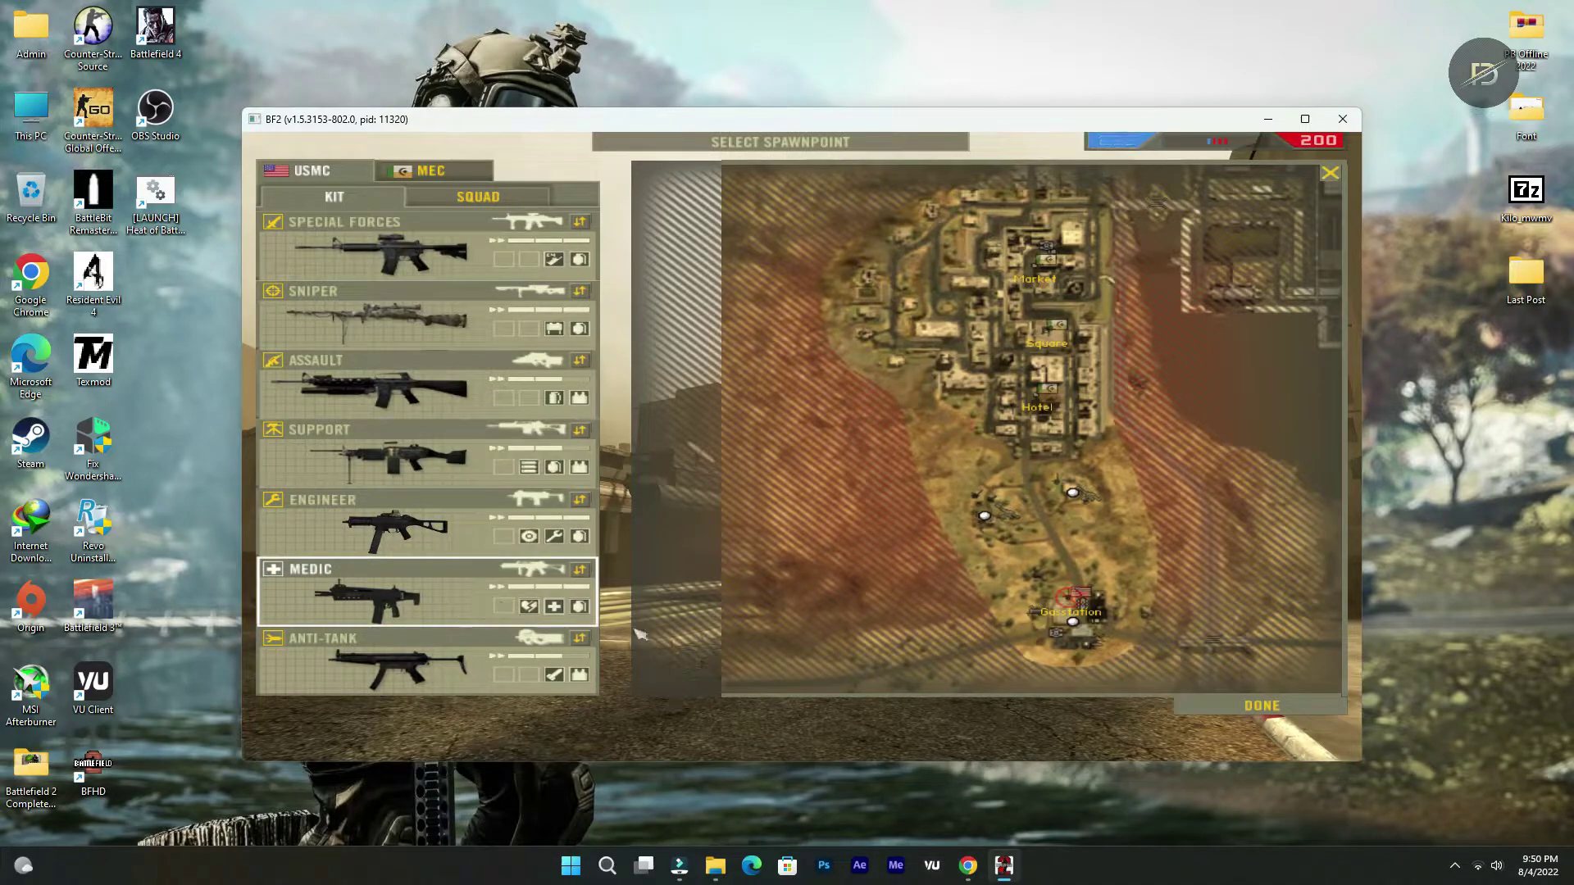
pyautogui.click(1088, 500)
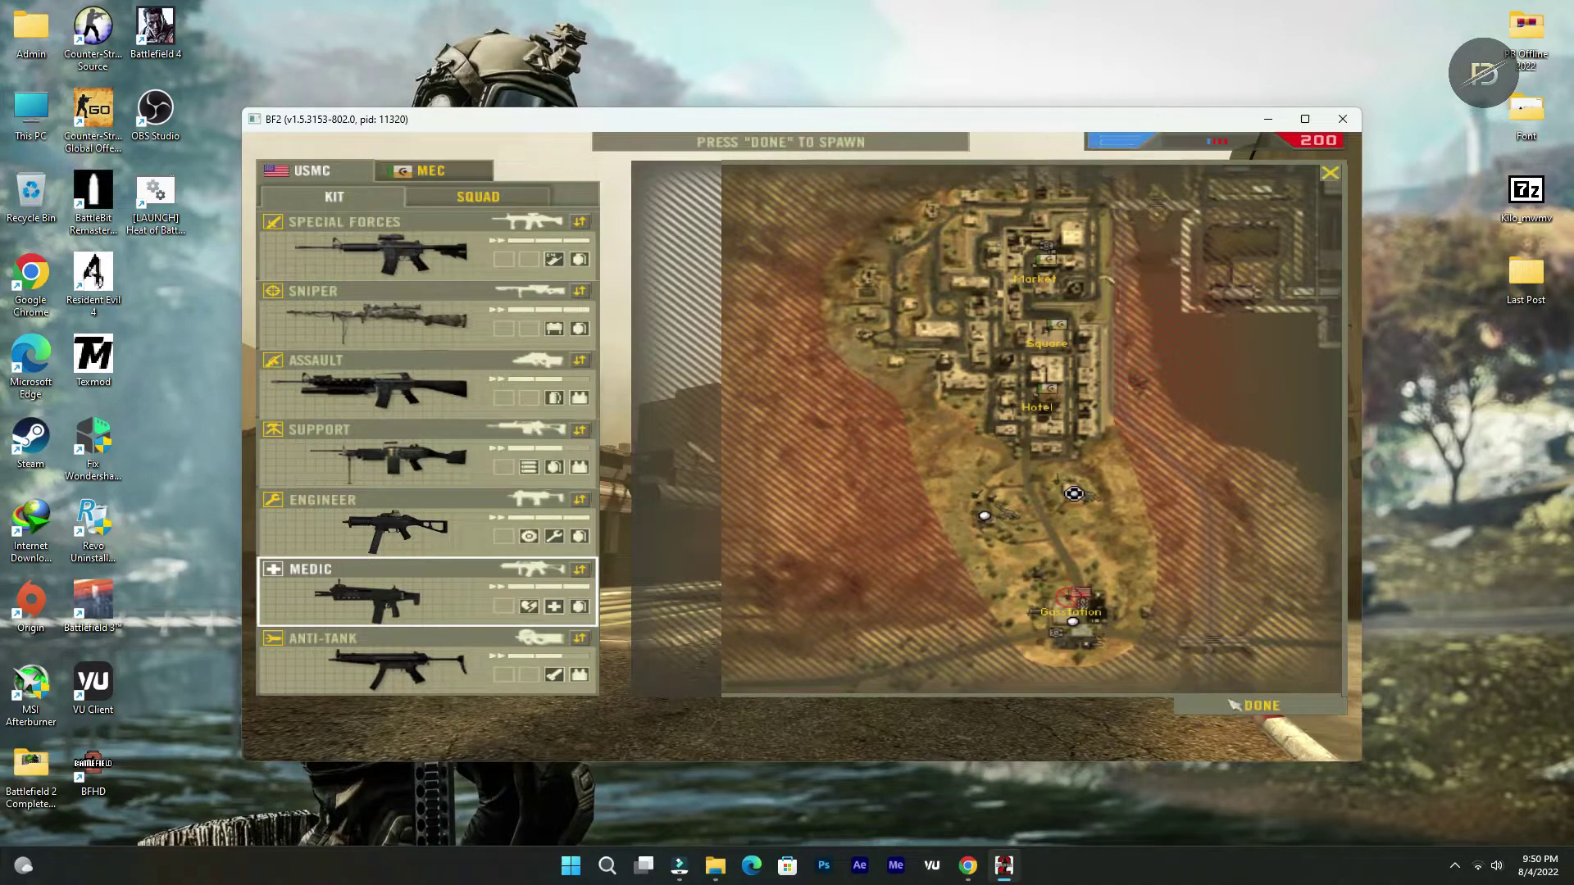
pyautogui.click(1234, 705)
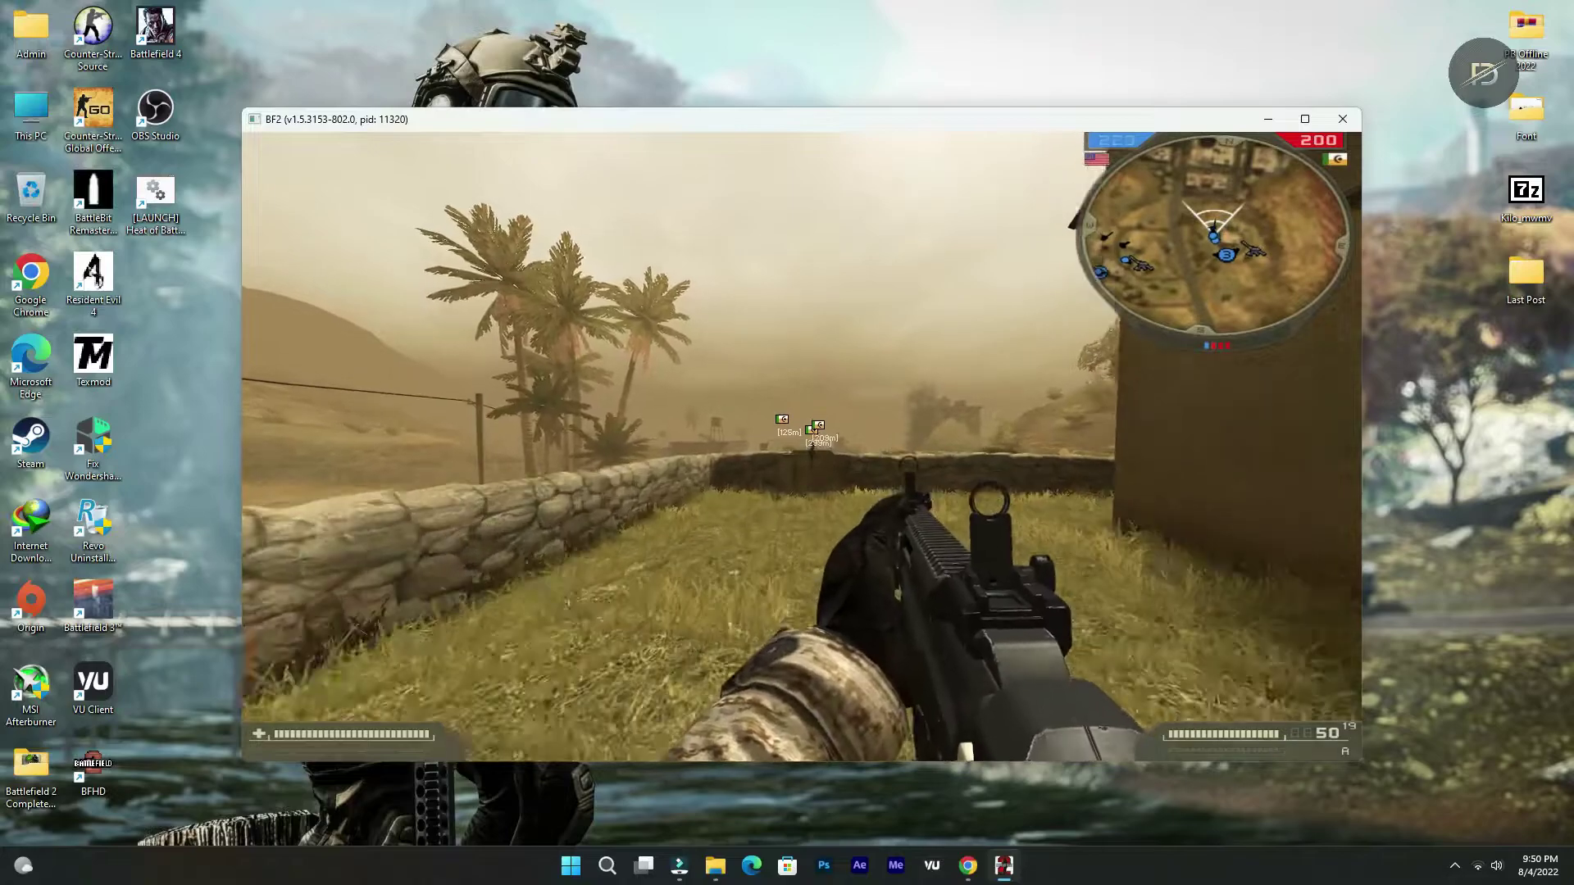
# Test the Kilo_mwmv rifle in the match by sprinting, aiming down the sights, emptying the magazine and reloading
pyautogui.hotkey('shift', 'w')
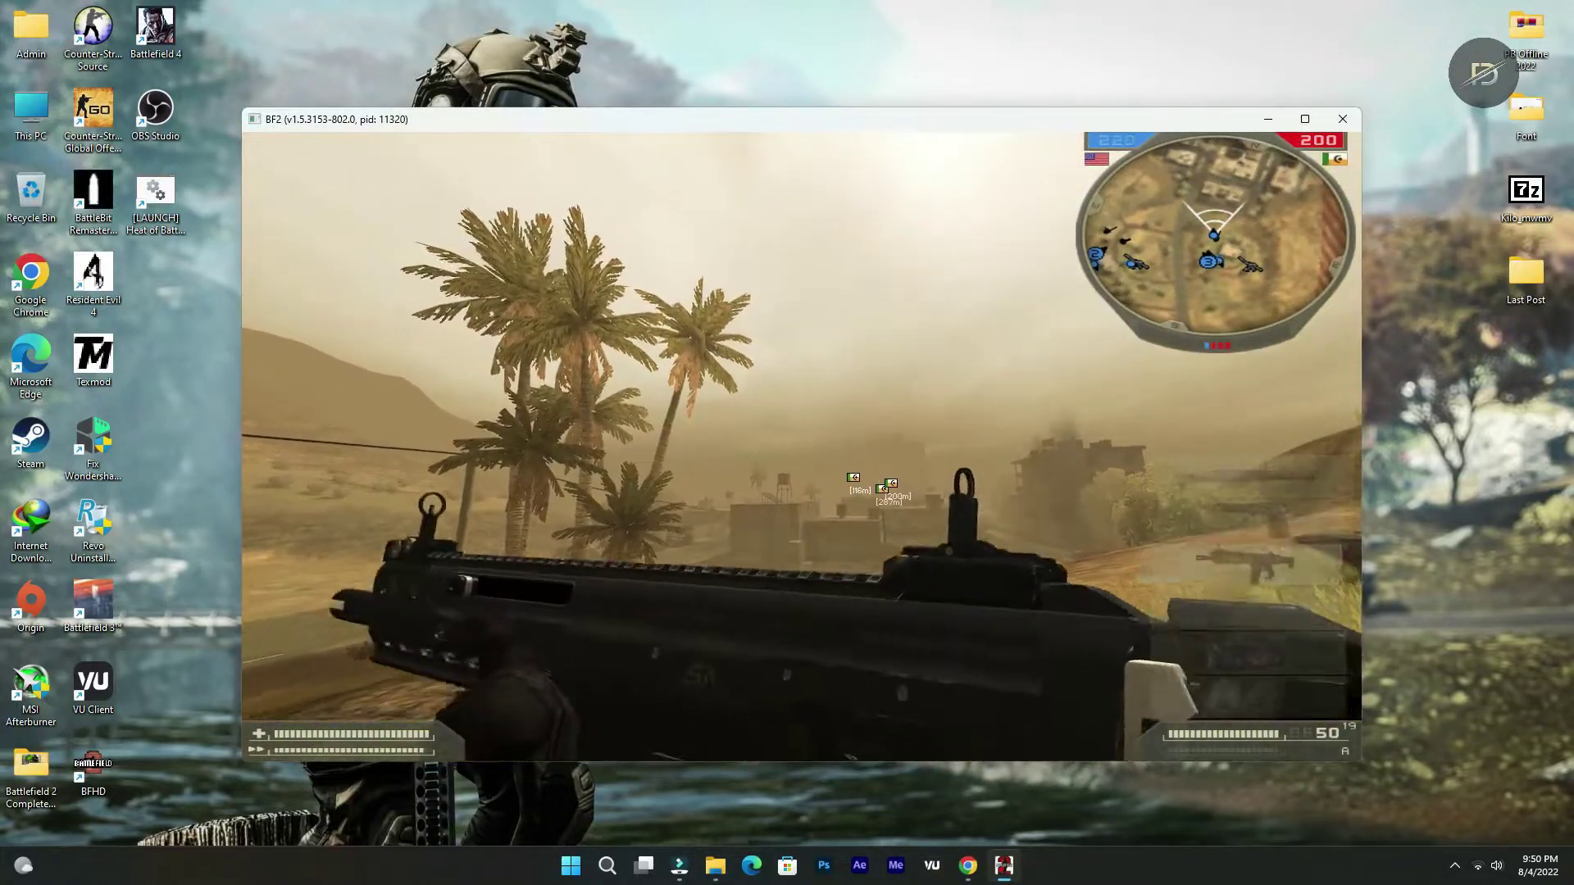
pyautogui.hotkey('shift', 'w')
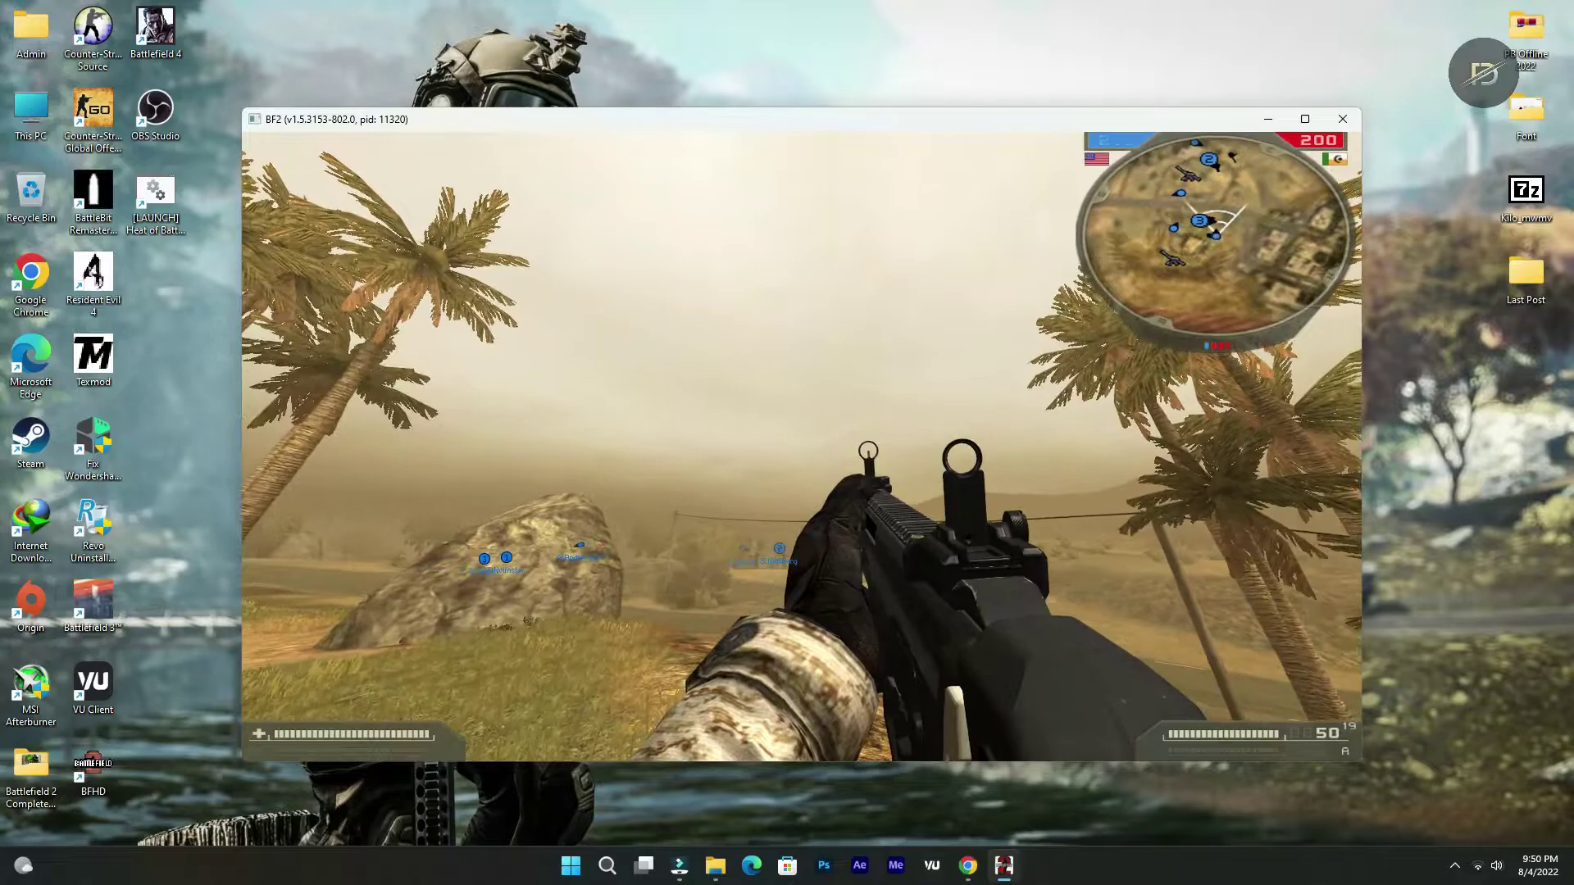
pyautogui.click(802, 446)
pyautogui.rightClick(802, 446)
pyautogui.click(802, 447)
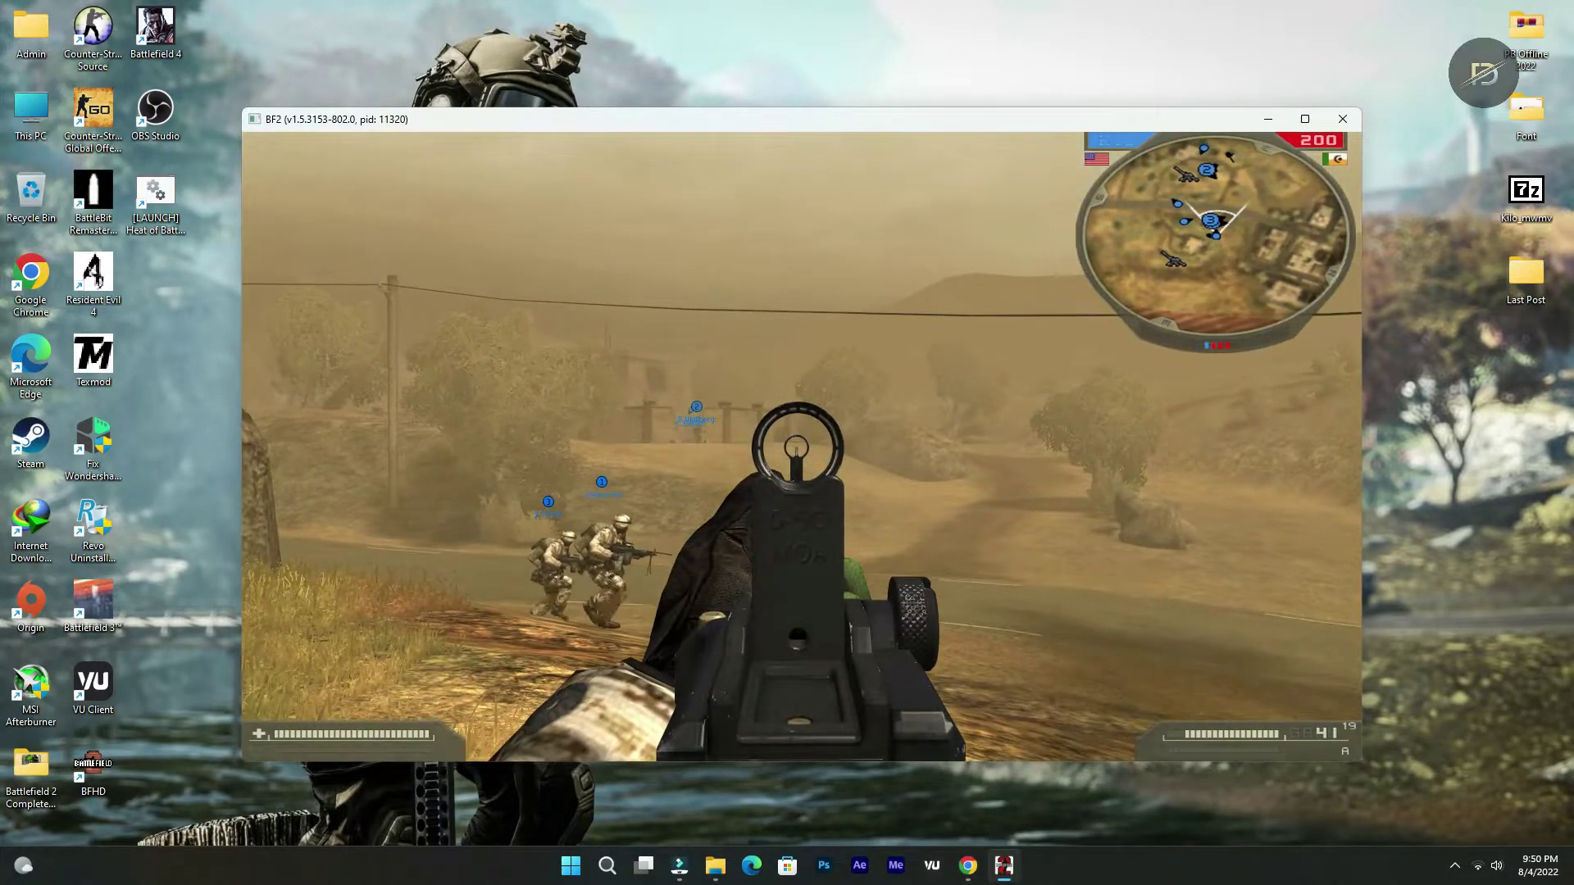
pyautogui.click(797, 449)
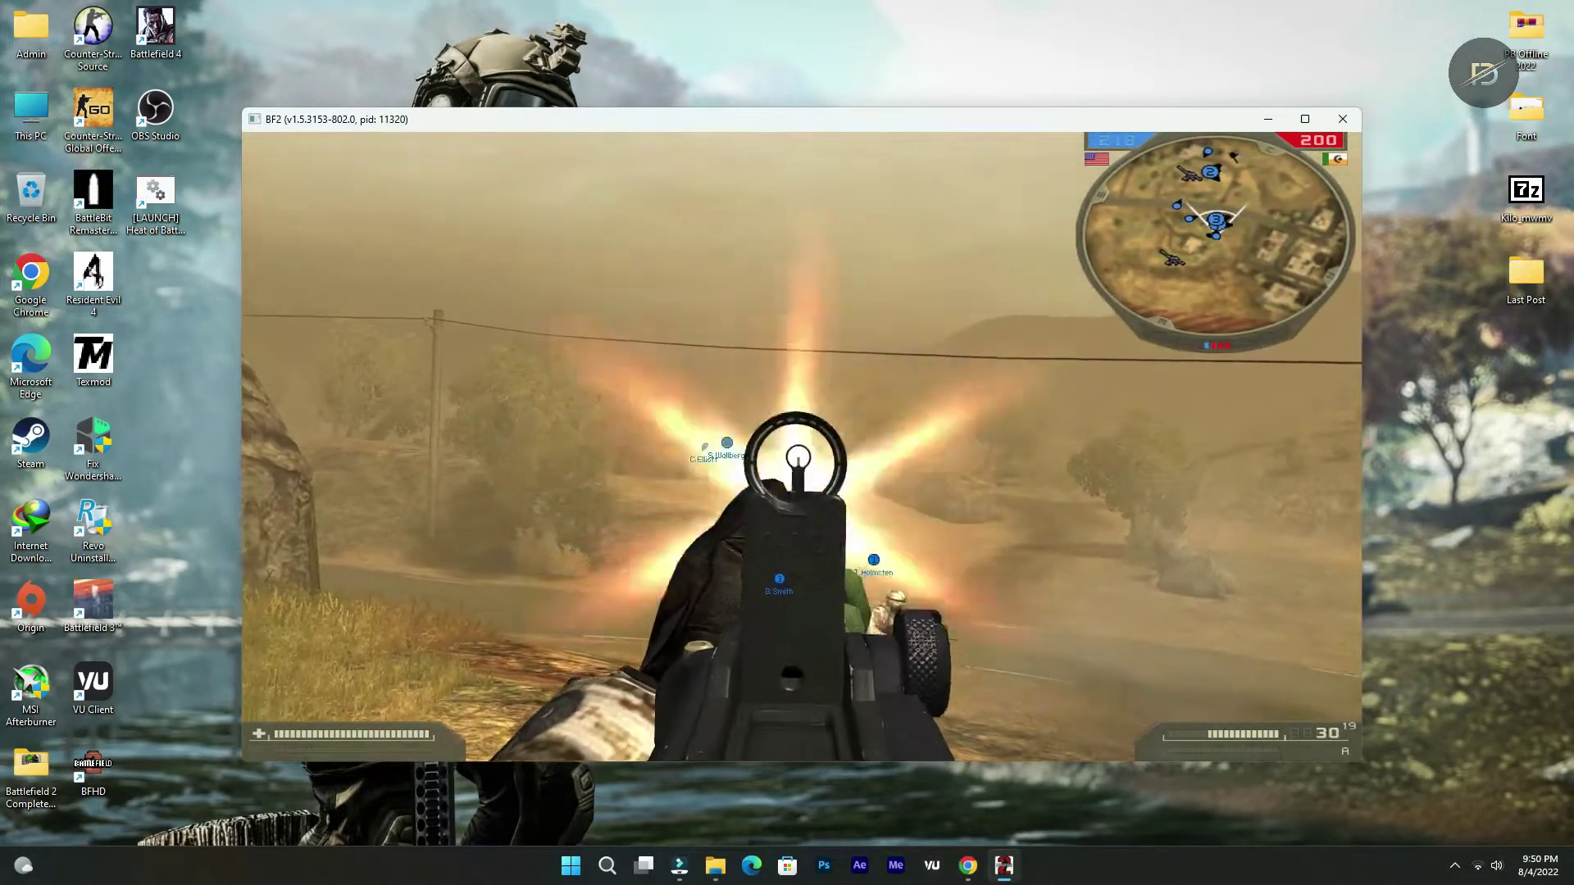
pyautogui.click(797, 449)
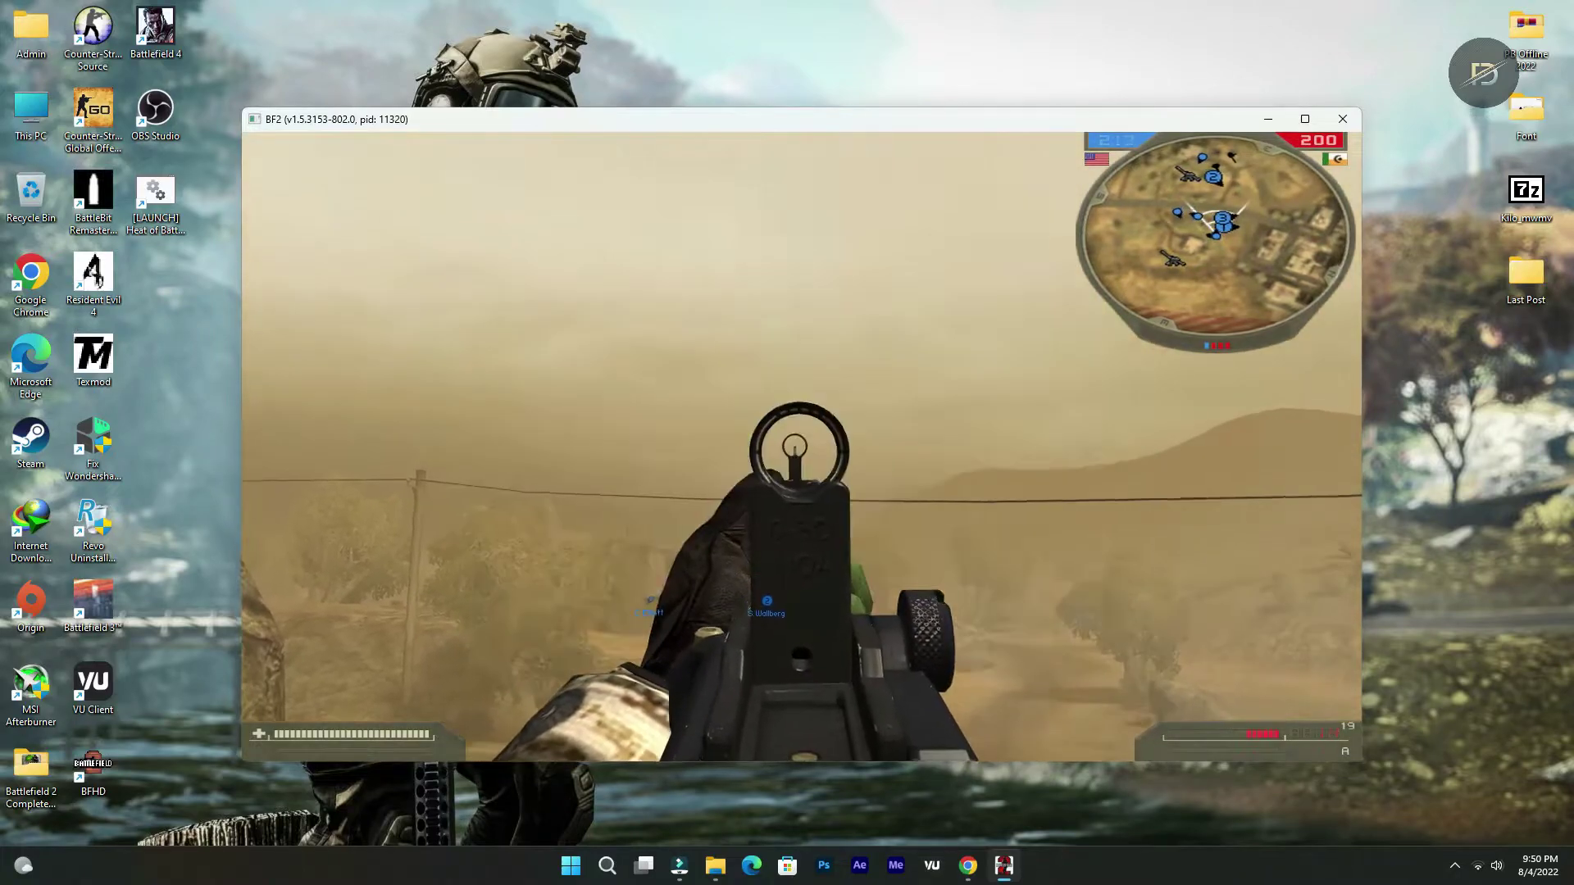
pyautogui.click(797, 450)
pyautogui.press('r')
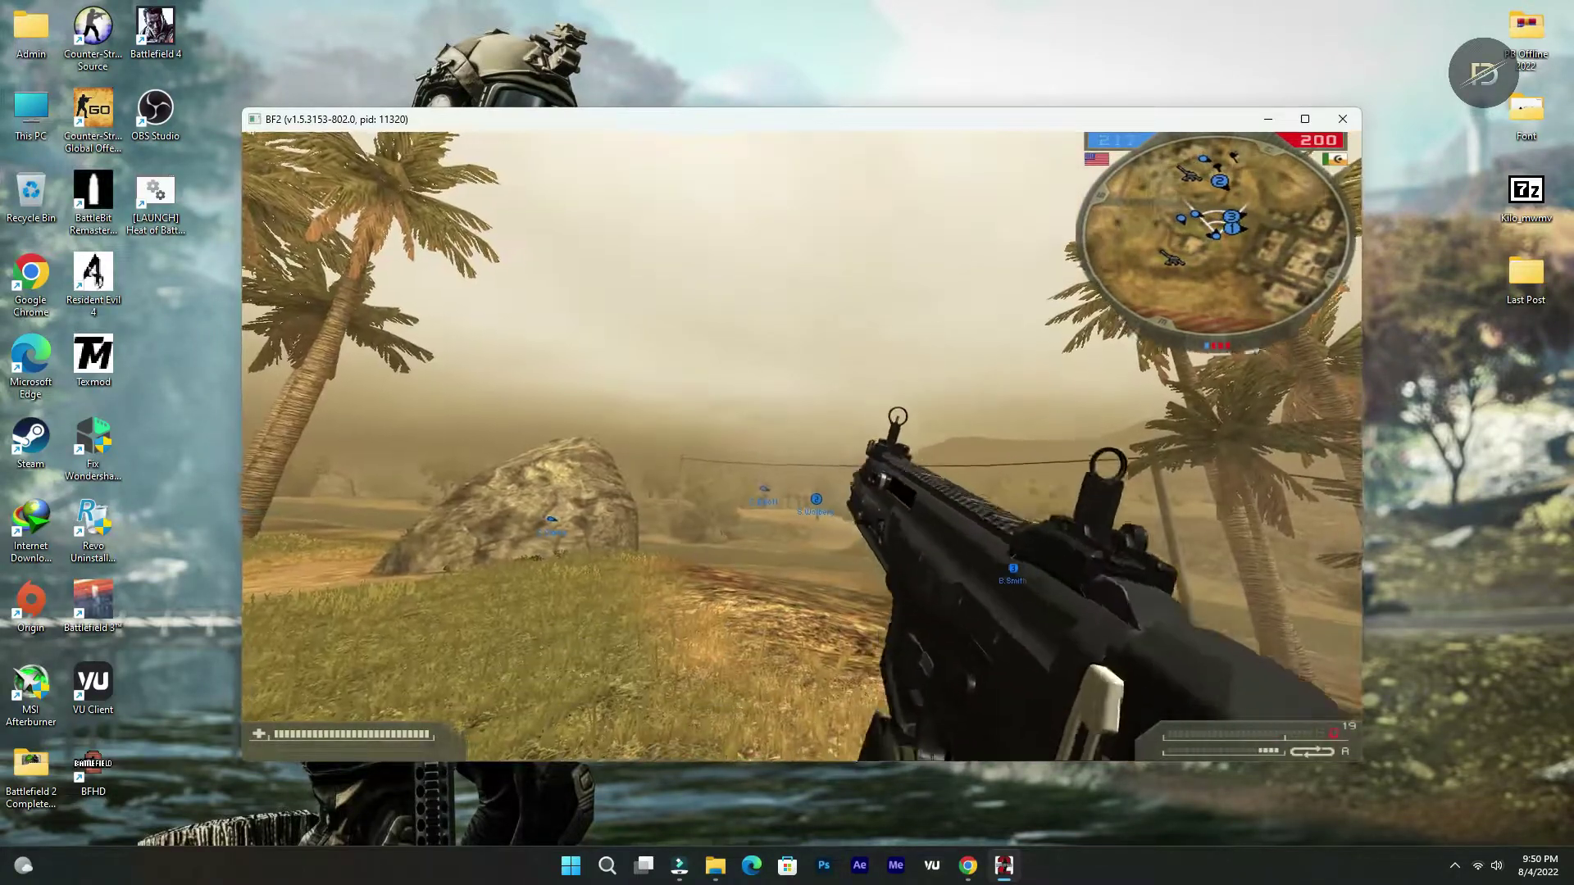